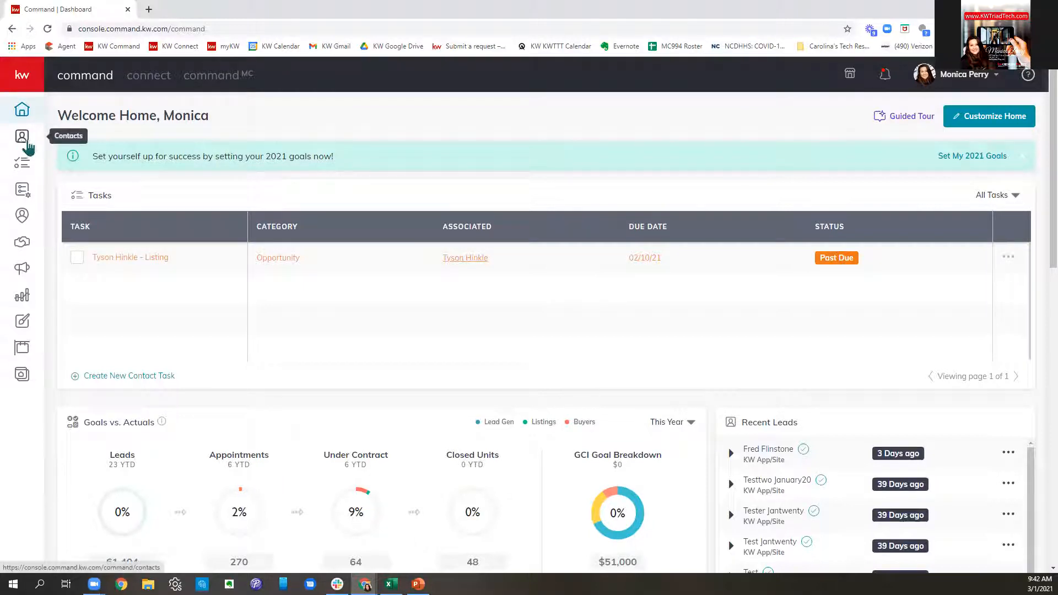
- Open a blank Create Opportunity form from the agent's own Opportunities pipeline
click(24, 246)
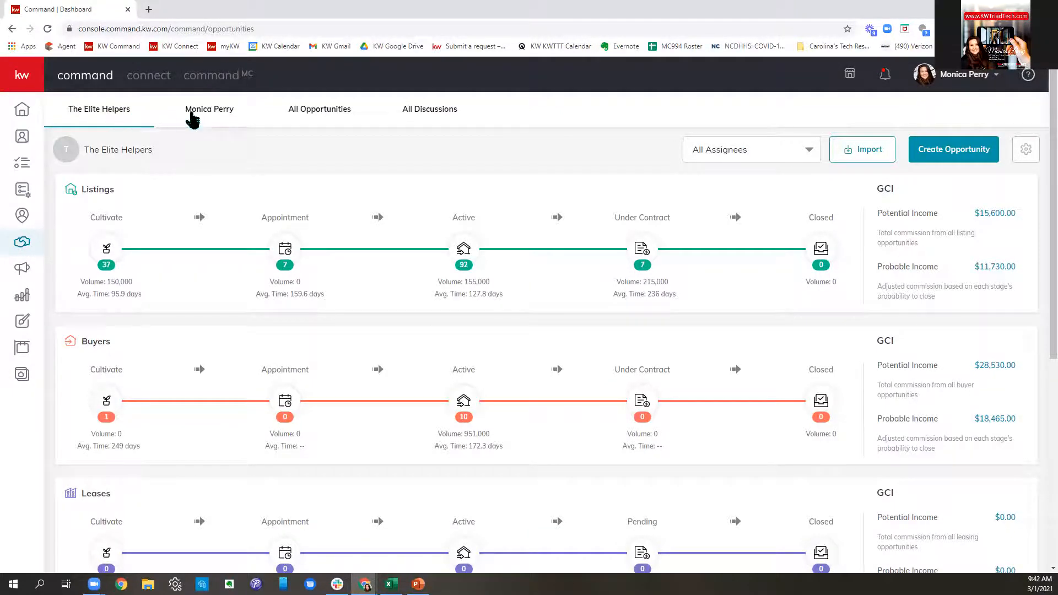
click(201, 118)
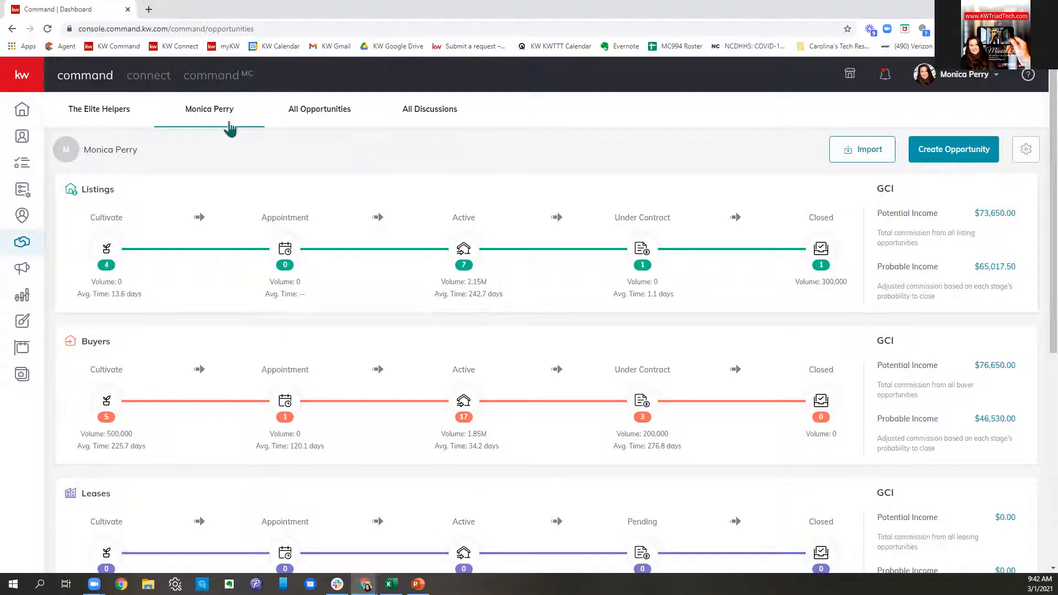
click(967, 155)
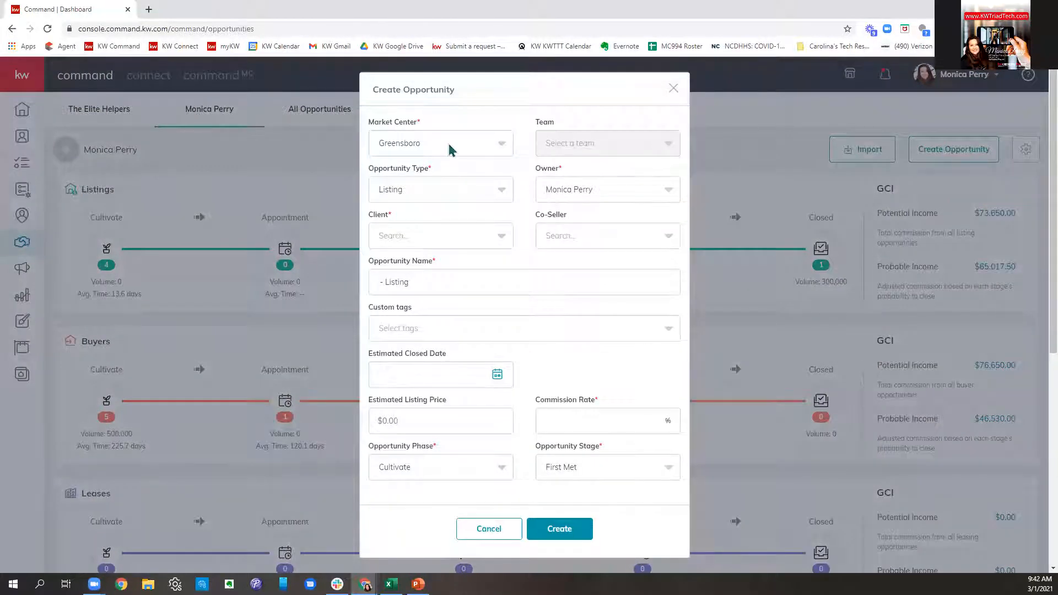
- Set market center to Winston Salem, pick the client contact and its related co-seller
click(449, 149)
click(425, 194)
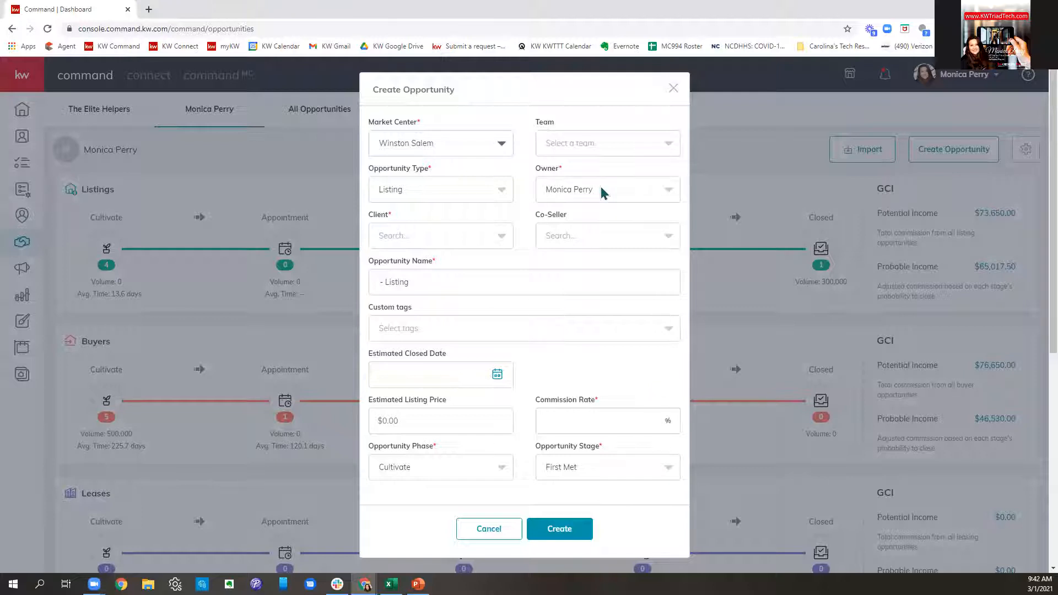
click(430, 238)
text(Dakota)
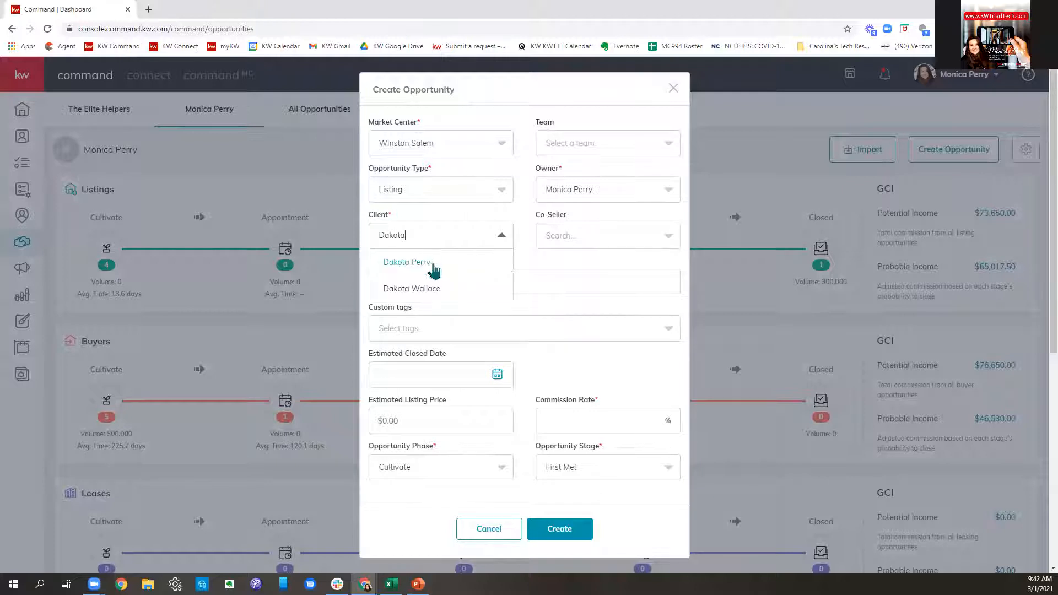
click(432, 263)
click(614, 242)
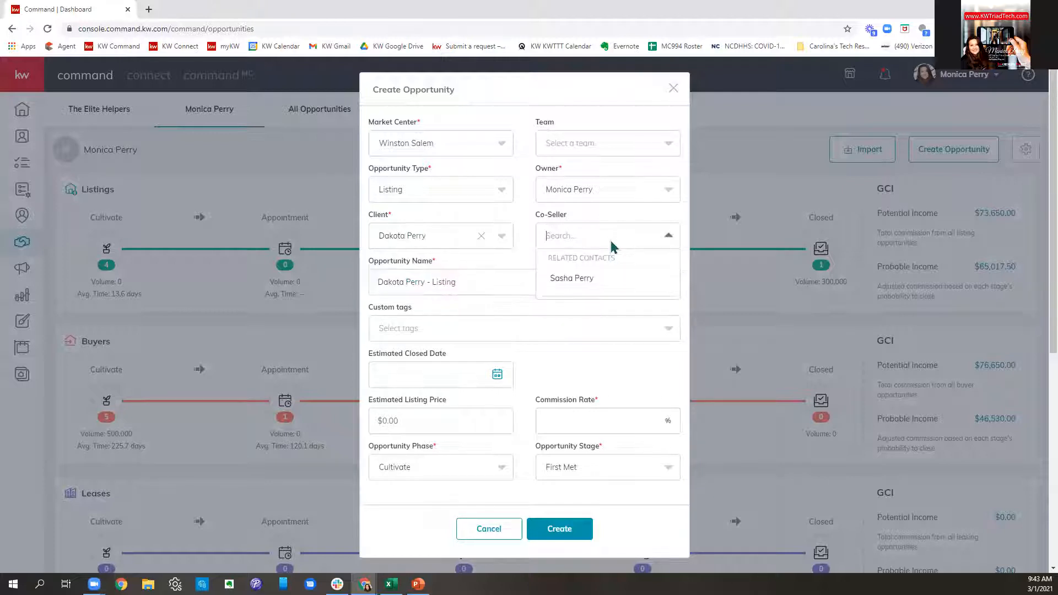
click(595, 284)
drag(463, 283, 361, 287)
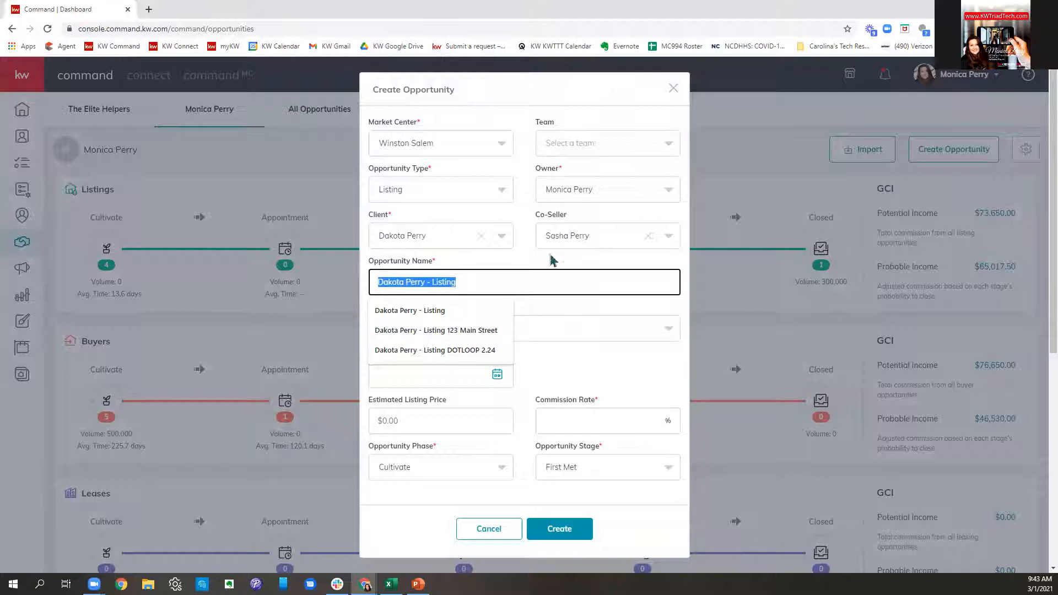
- Append the address to the opportunity name; enter a 390000 price and 3% commission
click(528, 285)
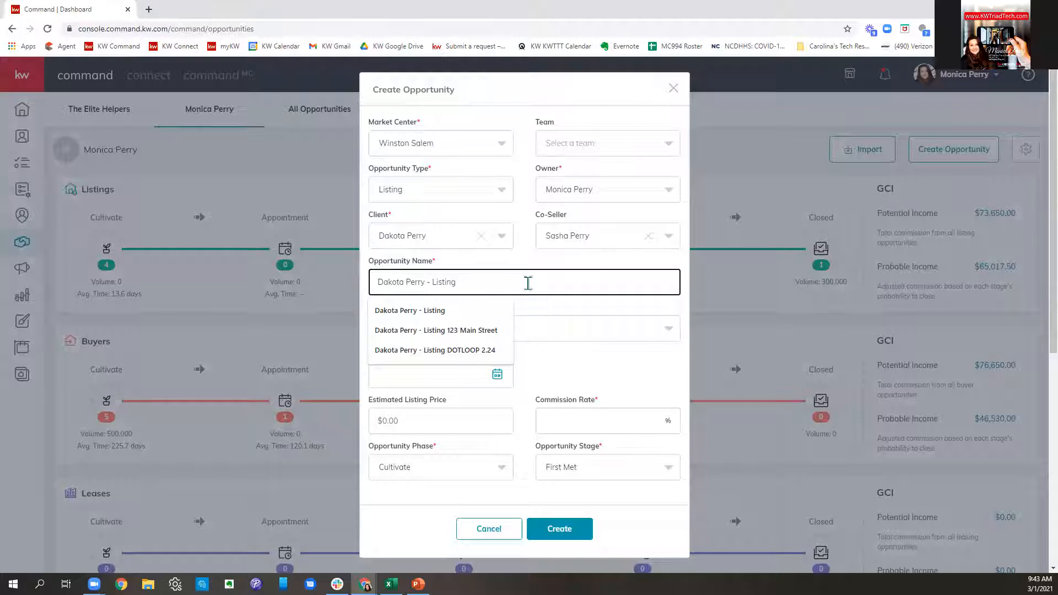
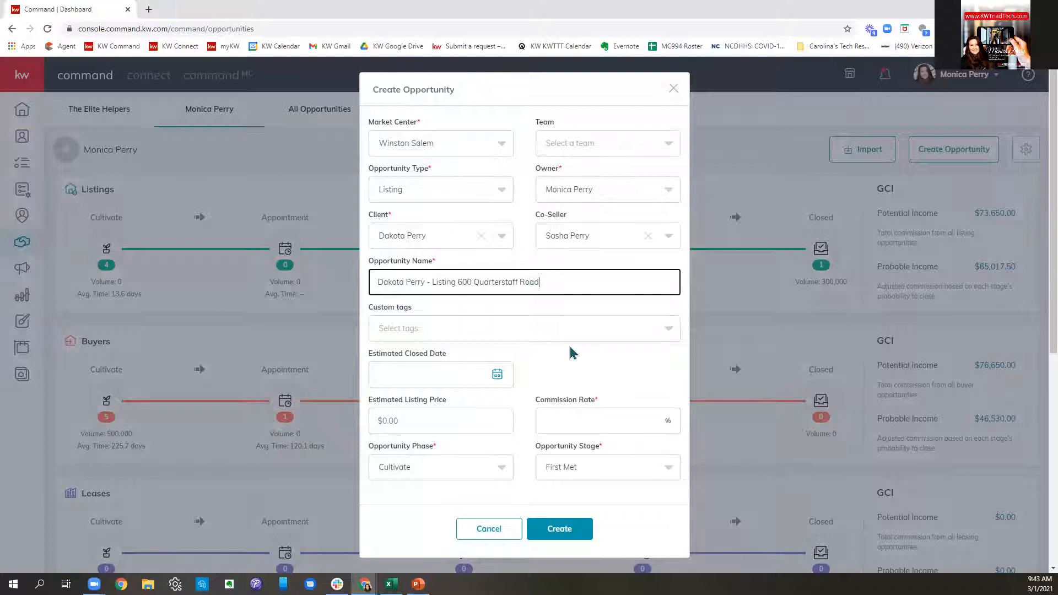
scroll(547, 328, down, 1)
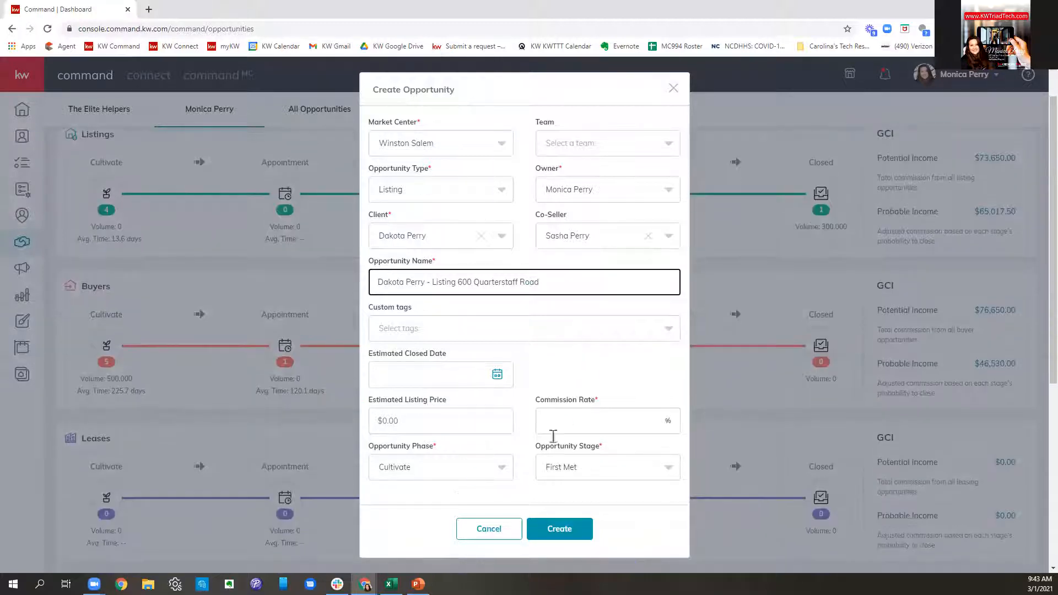
click(466, 422)
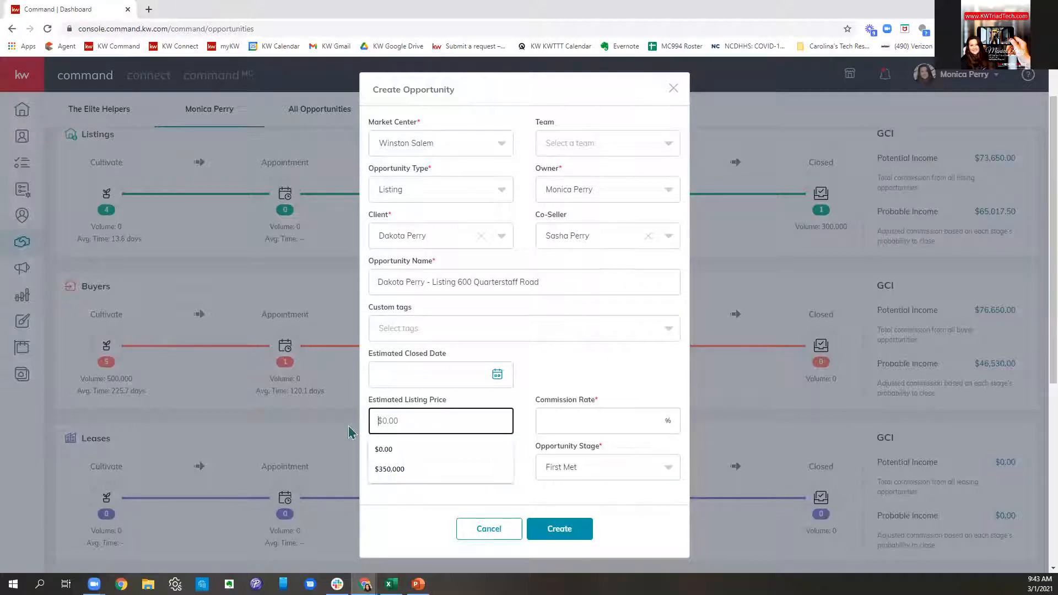
text(3900000)
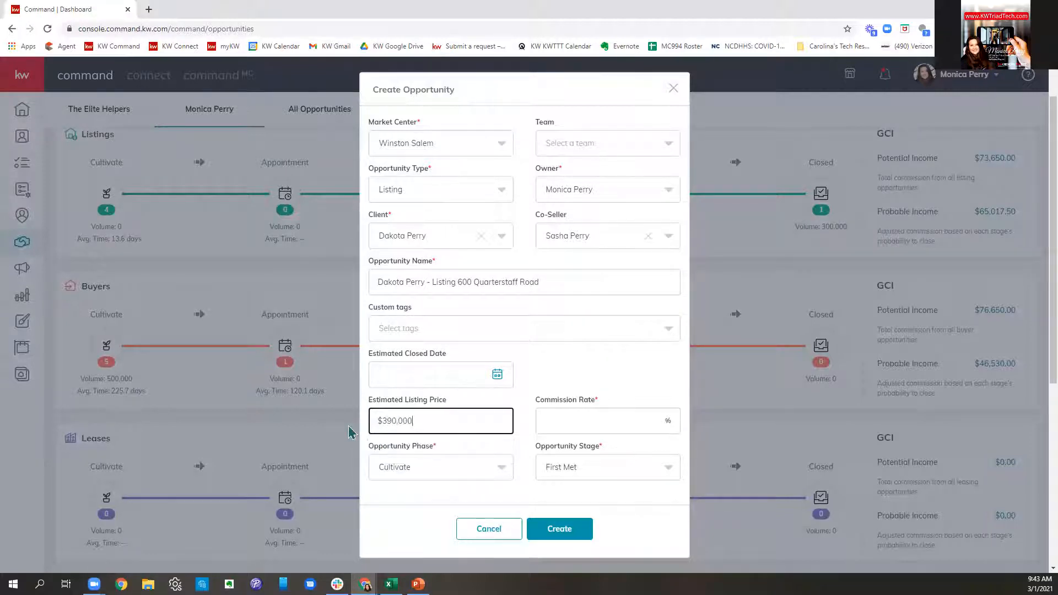
click(652, 421)
text(3)
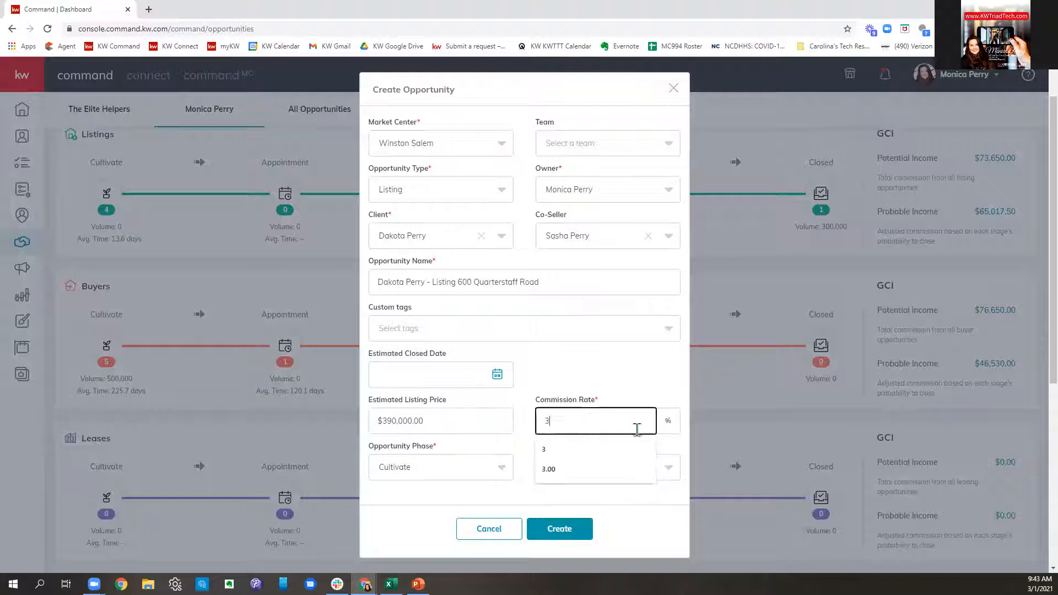
click(615, 385)
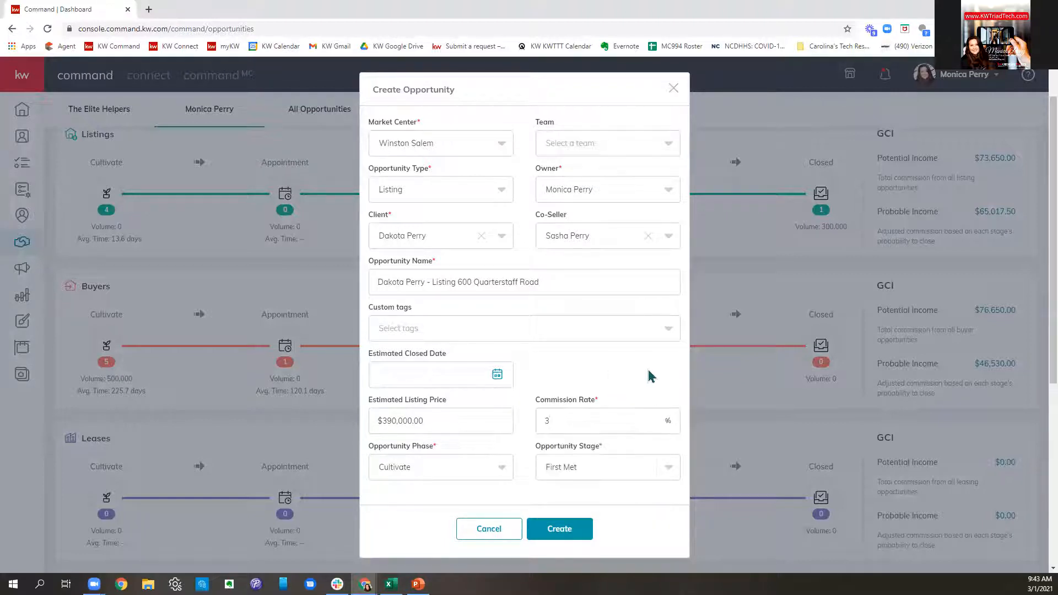
- Set phase to Active and stage to Staging, then create the opportunity
click(462, 474)
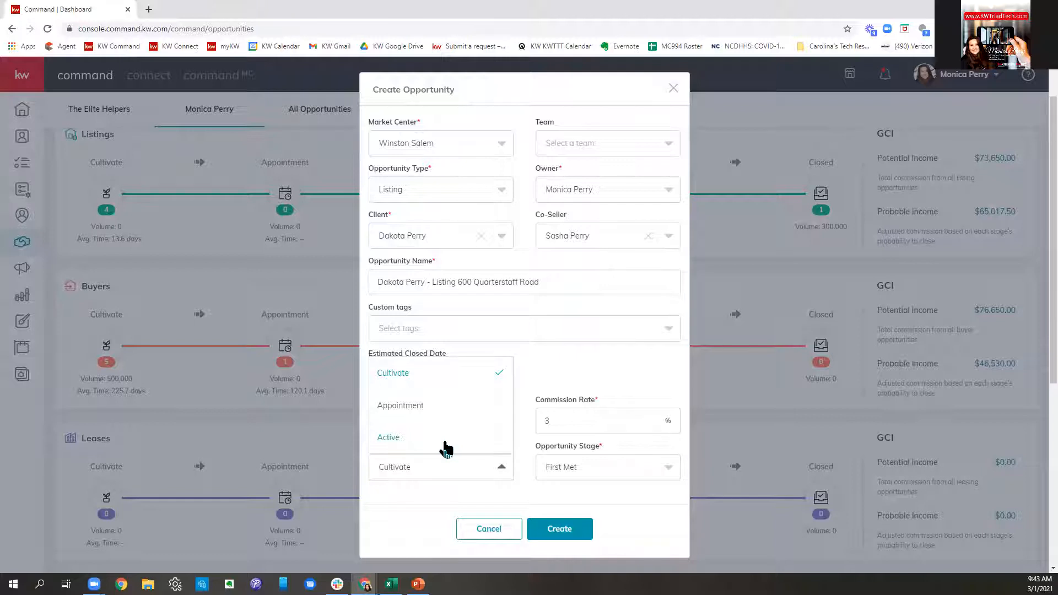
click(444, 448)
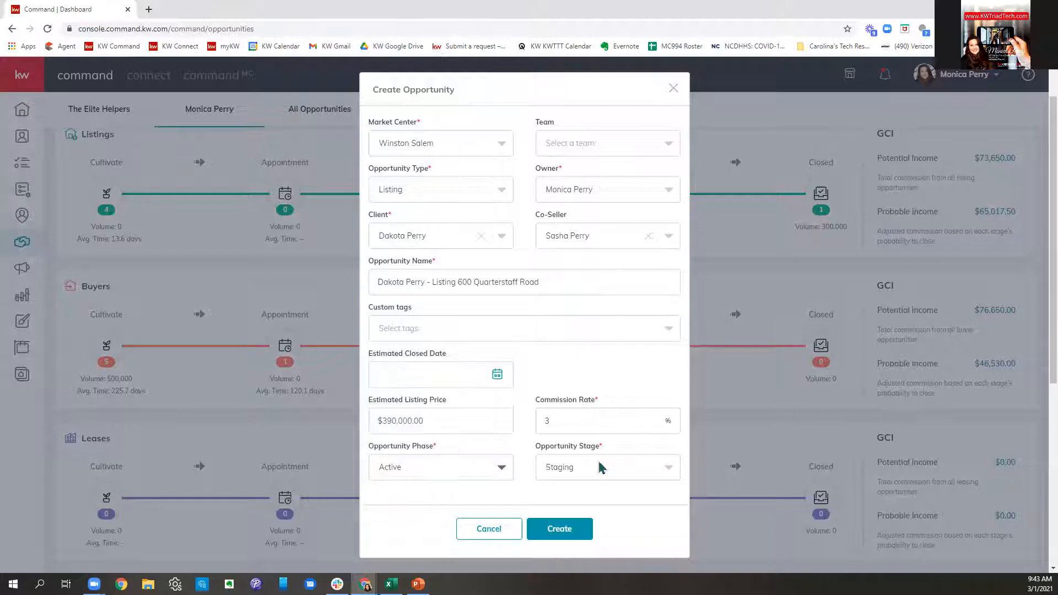
click(605, 467)
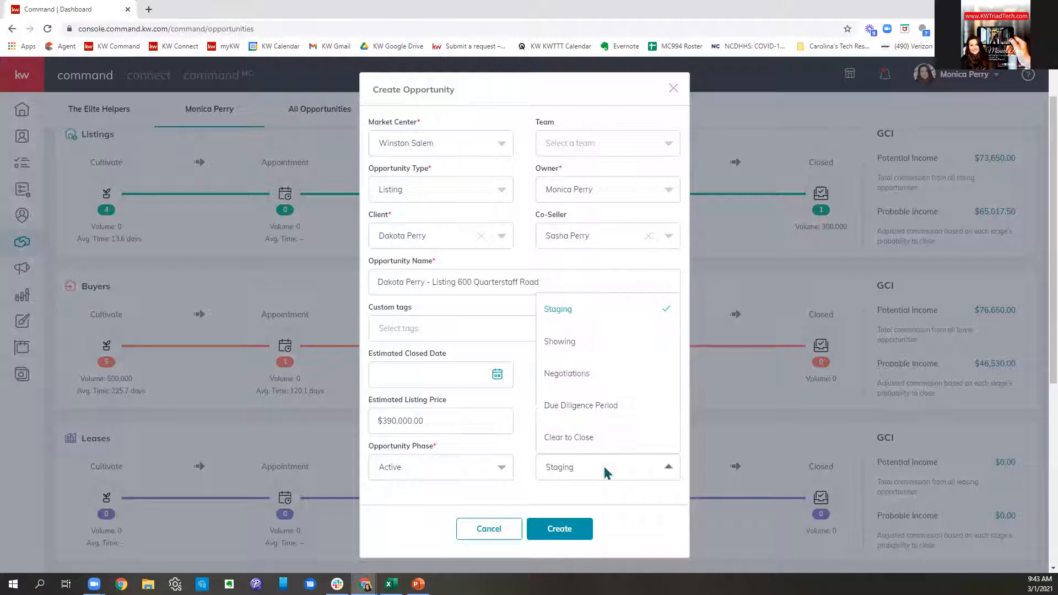
click(593, 322)
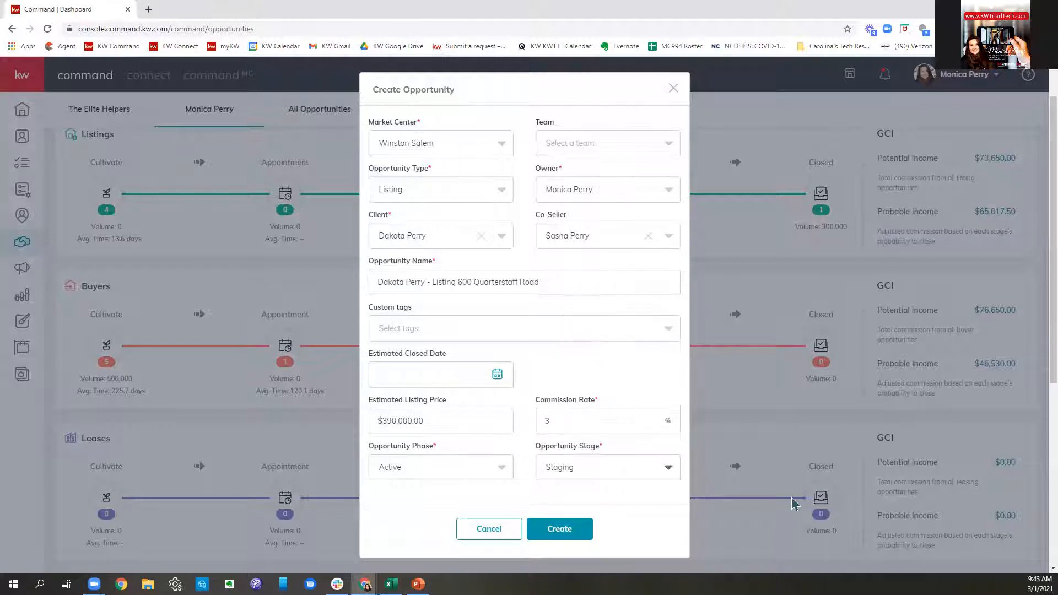
click(591, 518)
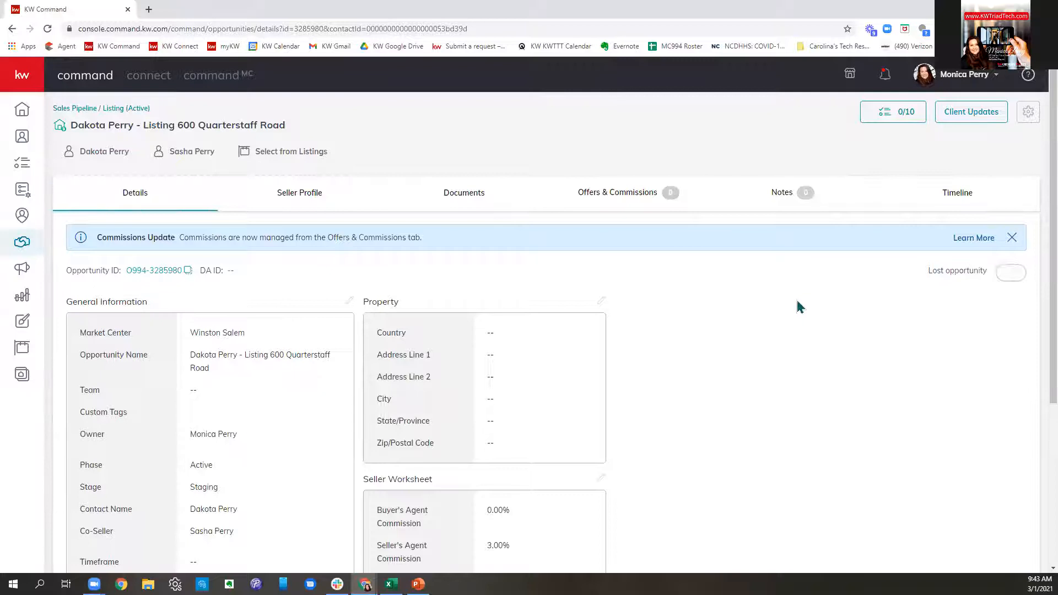
- Scroll through the General Information and Property sections showing Winston Salem, Active, Staging and 3.00% commission
scroll(800, 307, down, 1)
scroll(801, 307, down, 1)
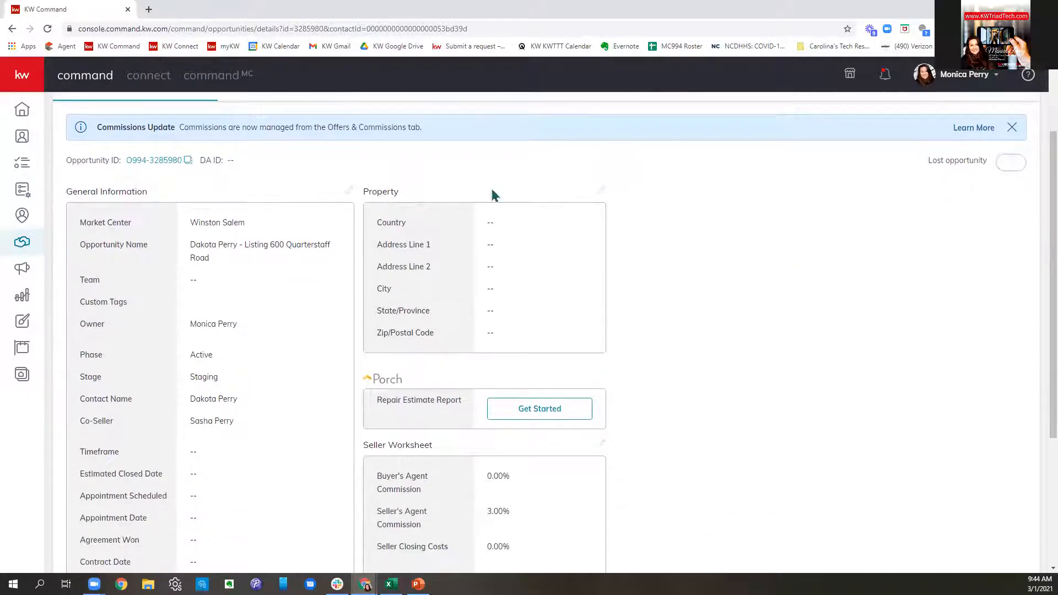
scroll(494, 197, up, 2)
mouse_move(198, 202)
mouse_down()
mouse_move(104, 195)
mouse_move(201, 205)
mouse_up()
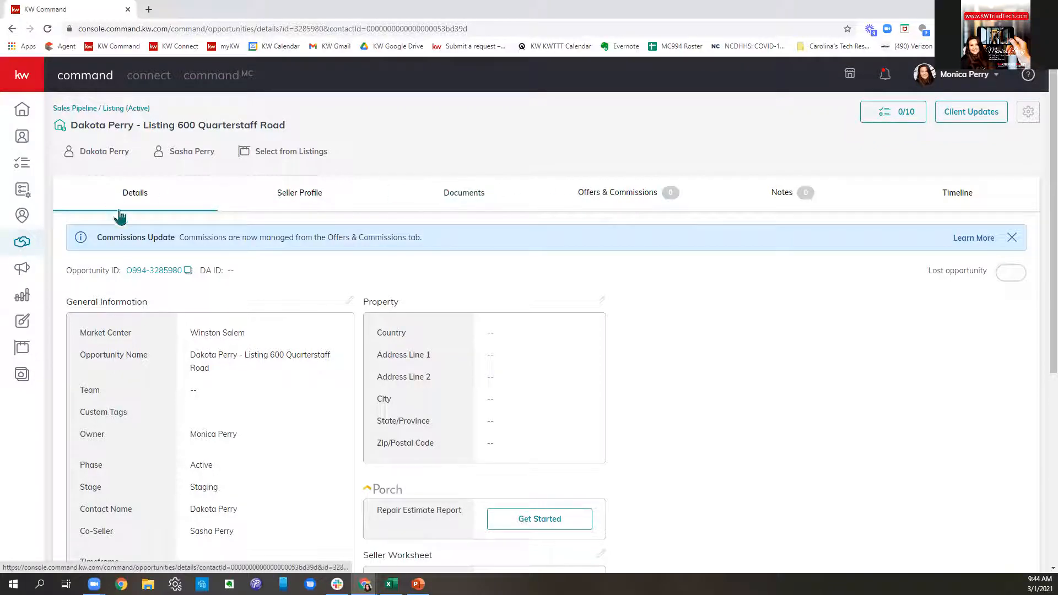
scroll(796, 213, down, 1)
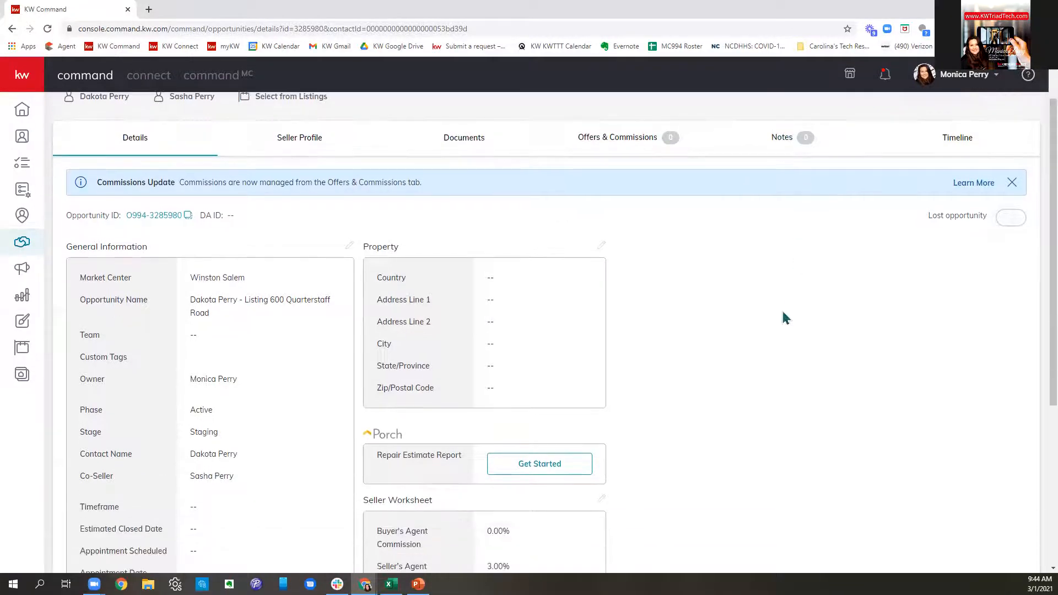
scroll(782, 314, down, 1)
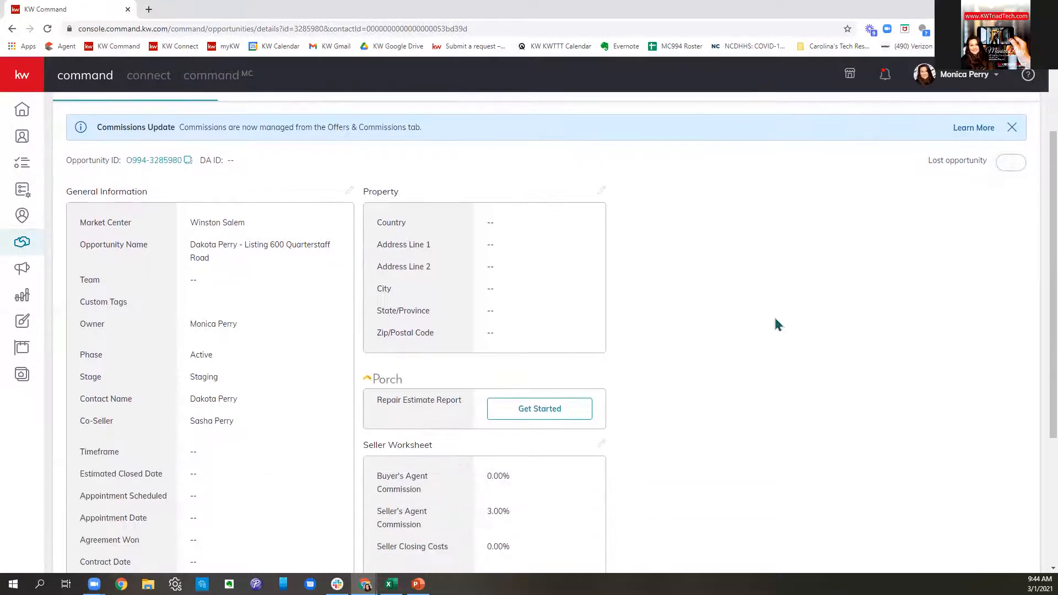
- Edit the general information and set the time frame to 1 month
click(349, 190)
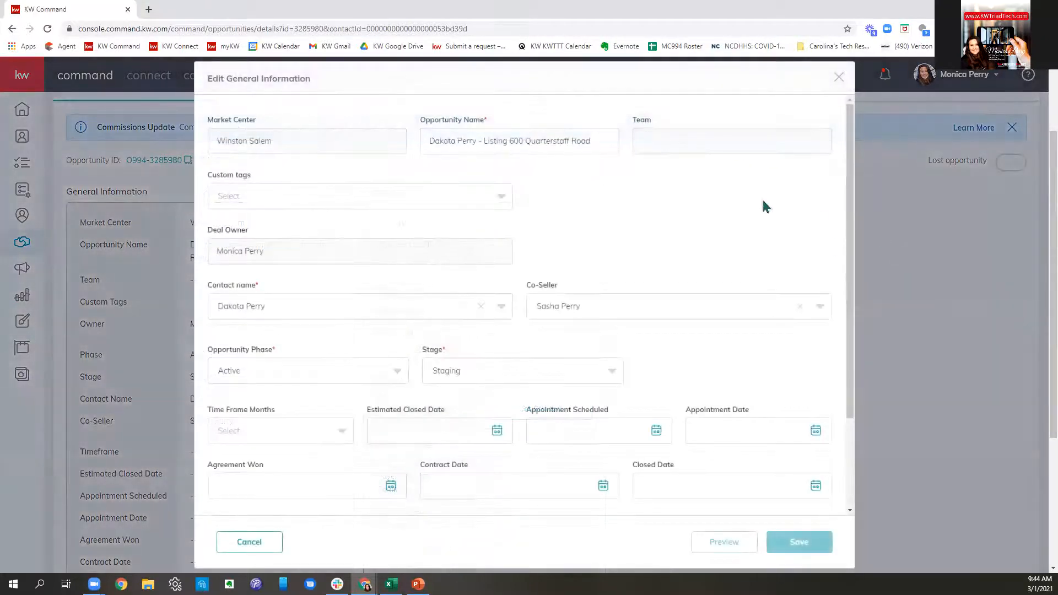
scroll(738, 206, down, 1)
scroll(738, 211, down, 1)
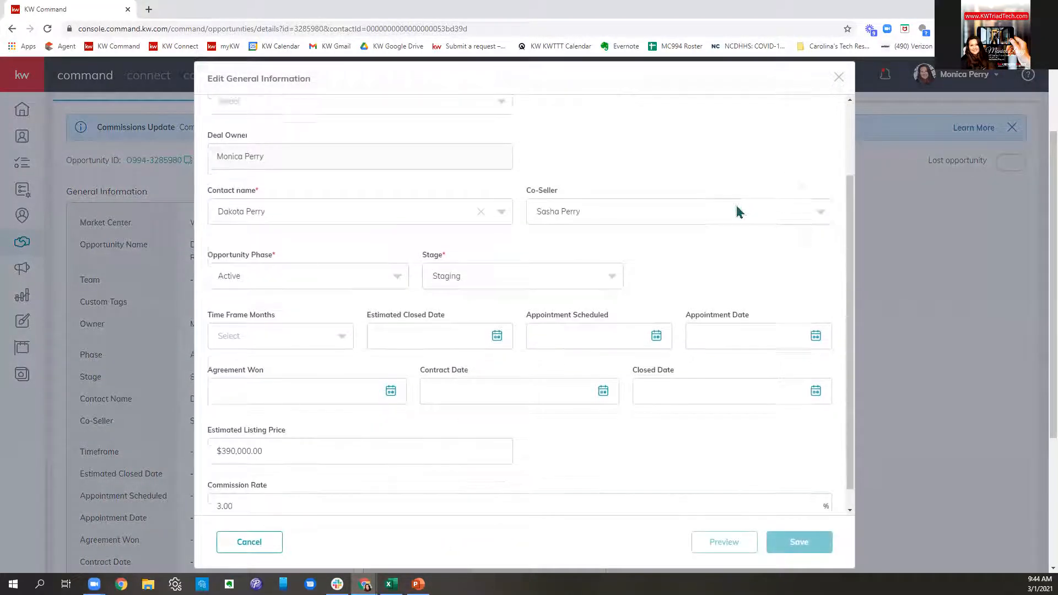
click(329, 326)
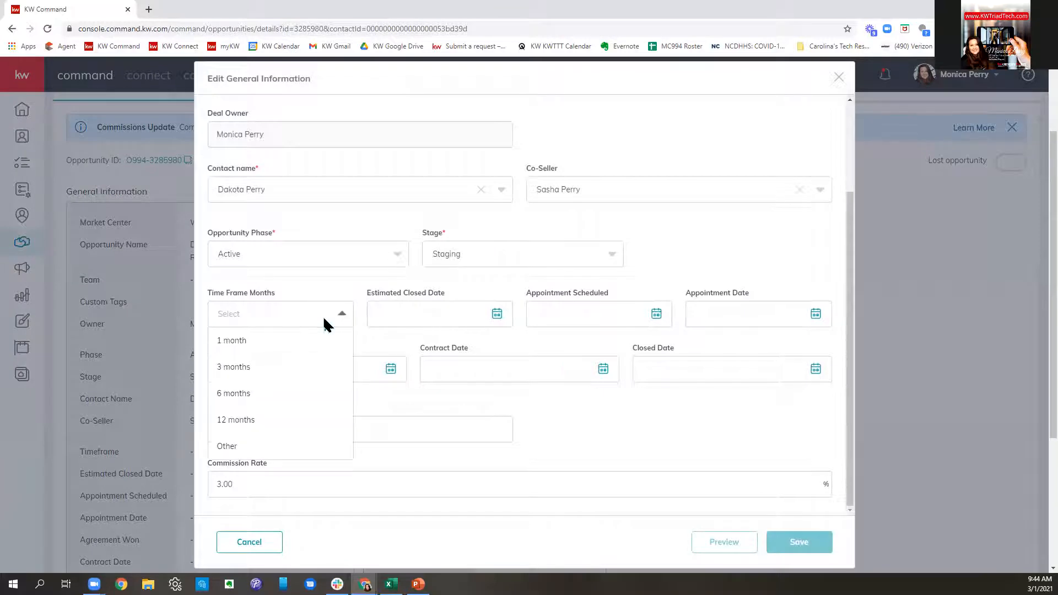
click(274, 342)
click(466, 317)
- Set the appointment scheduled date to 2/25/2021
click(586, 312)
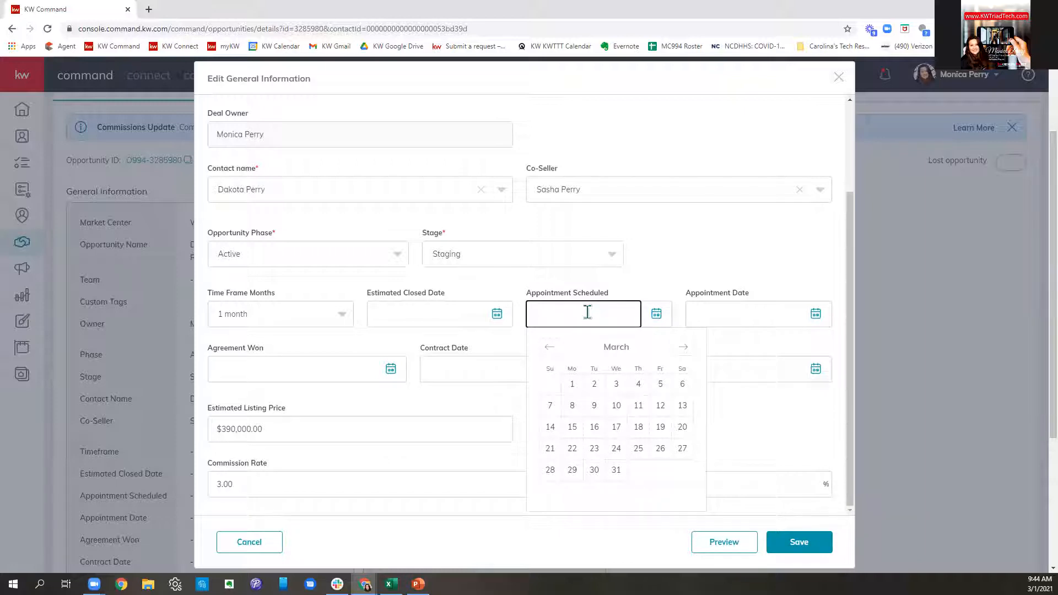
click(549, 347)
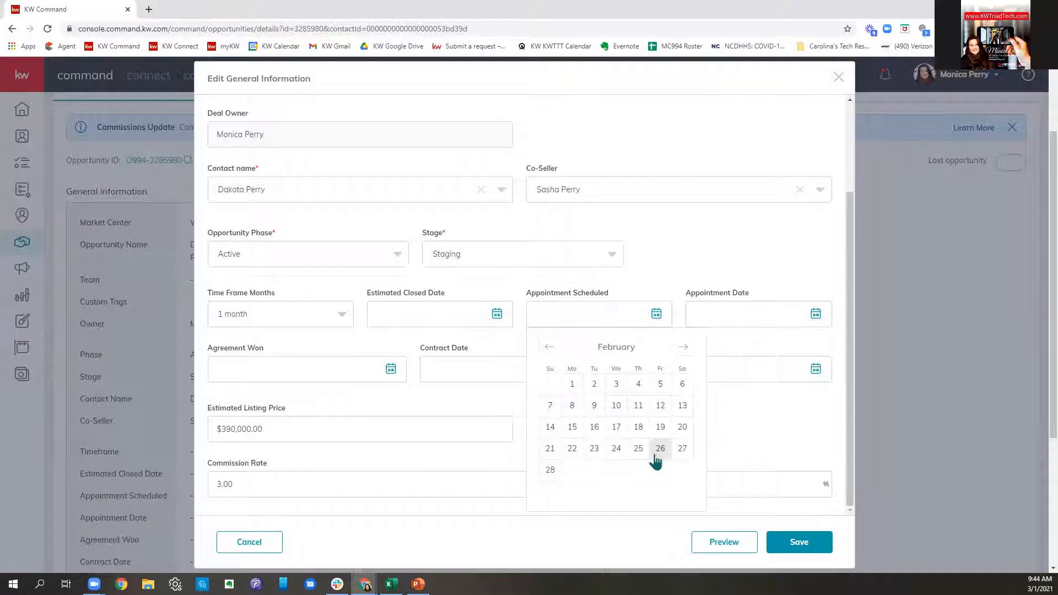
click(659, 450)
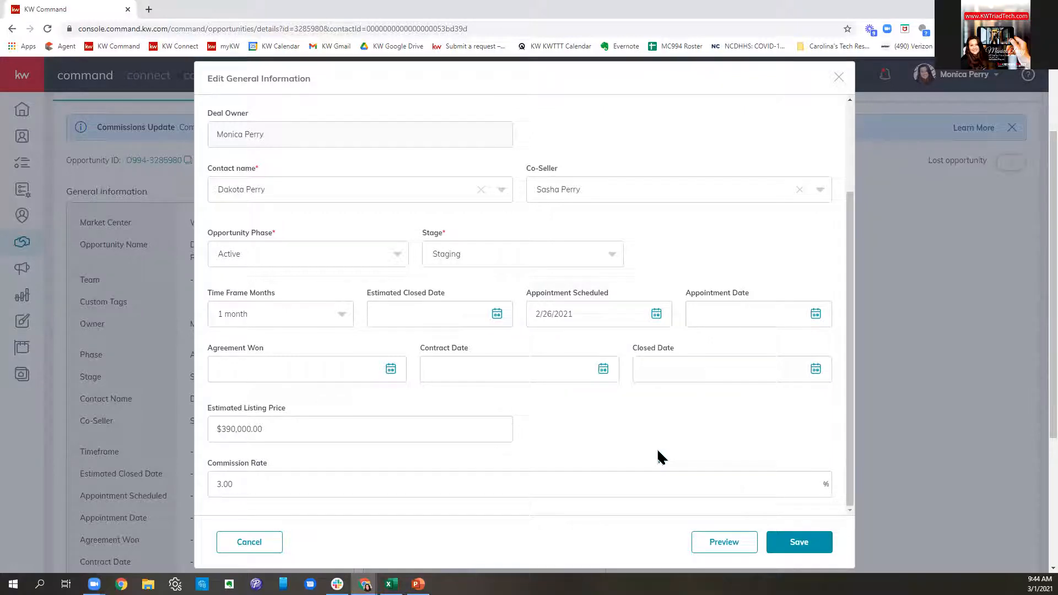
click(725, 320)
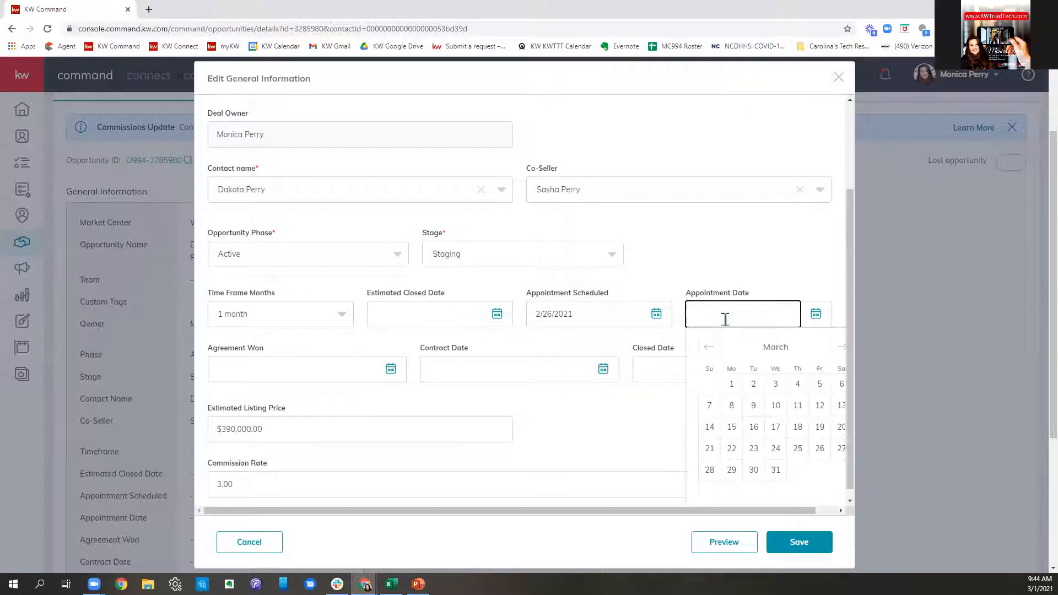
click(620, 316)
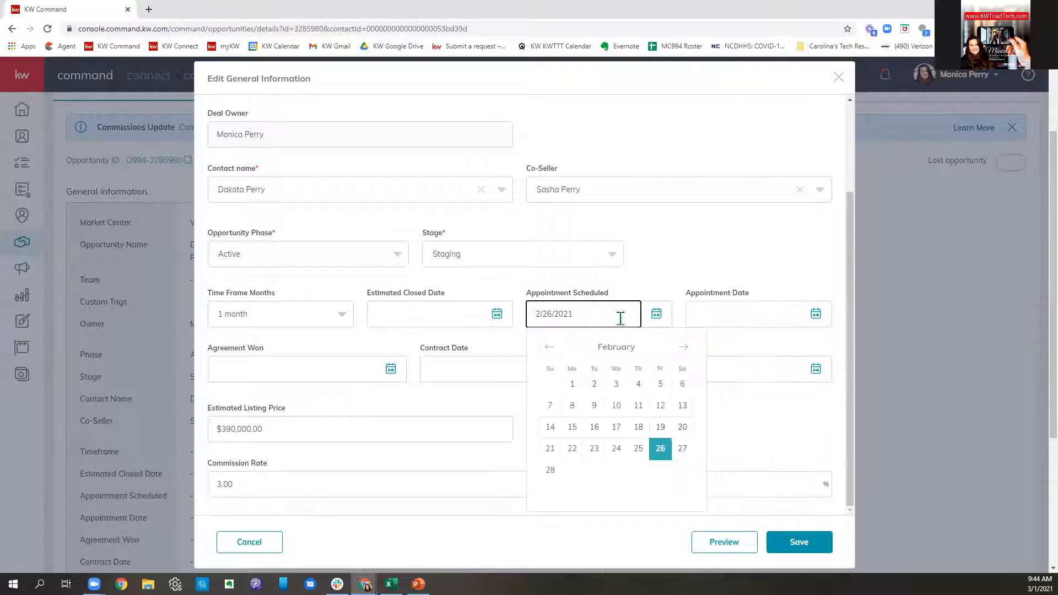
click(638, 449)
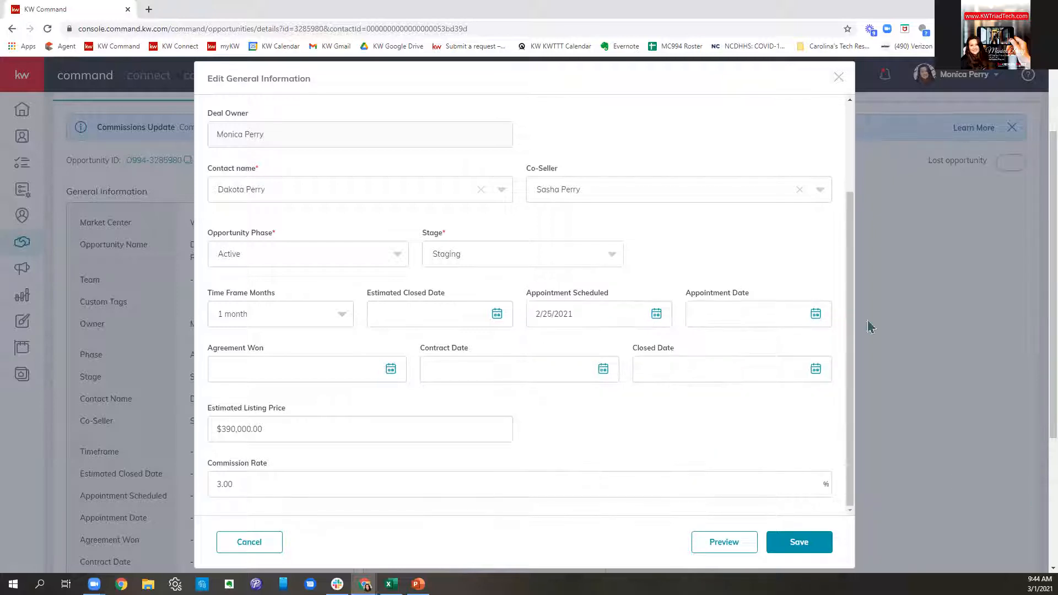
- Set appointment and agreement-won dates to 3/26/2021 and save
click(758, 313)
click(822, 449)
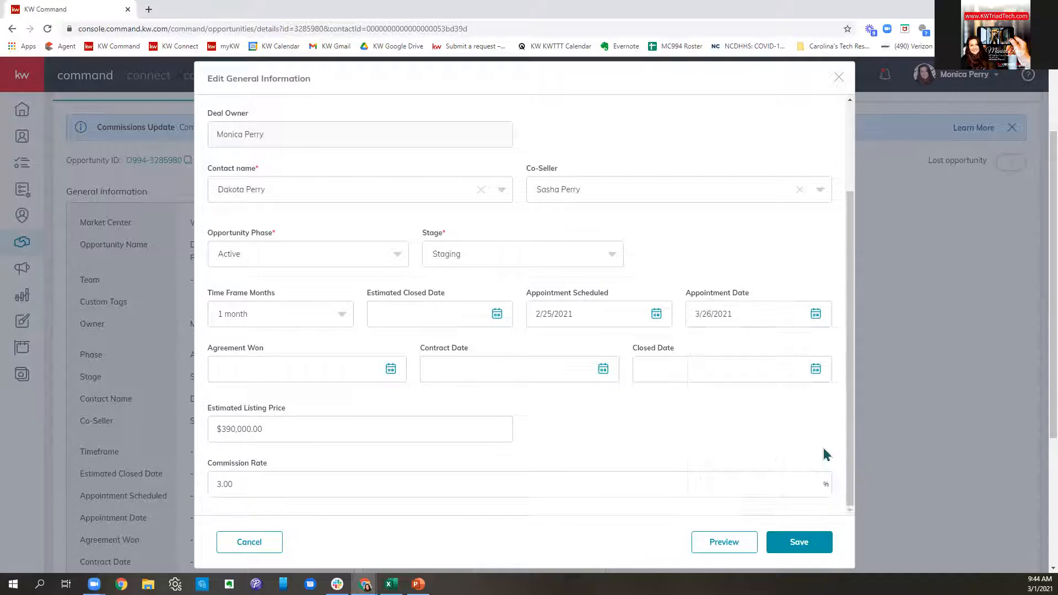
click(332, 365)
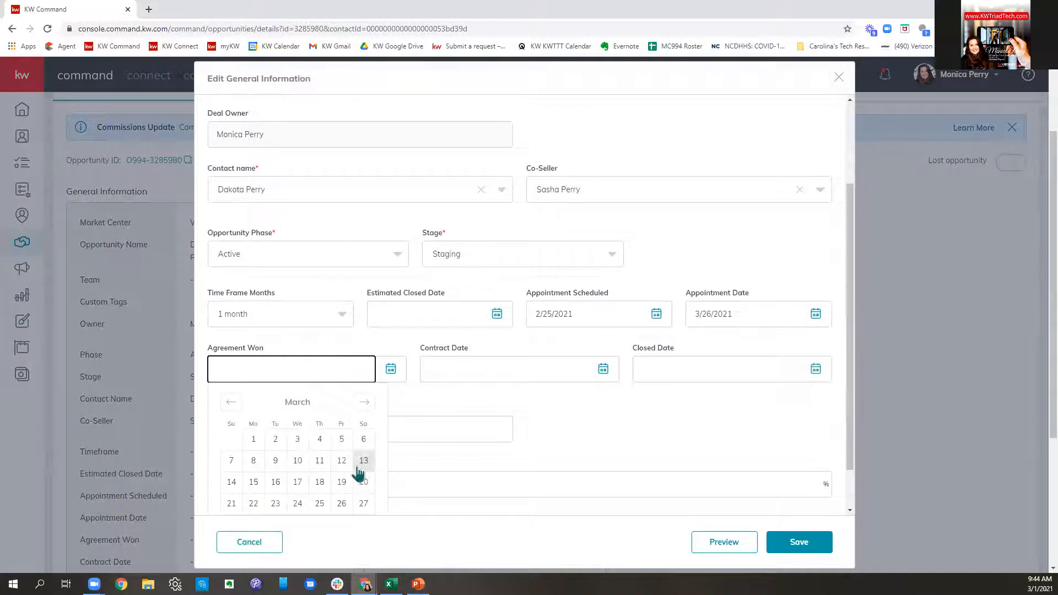
click(346, 504)
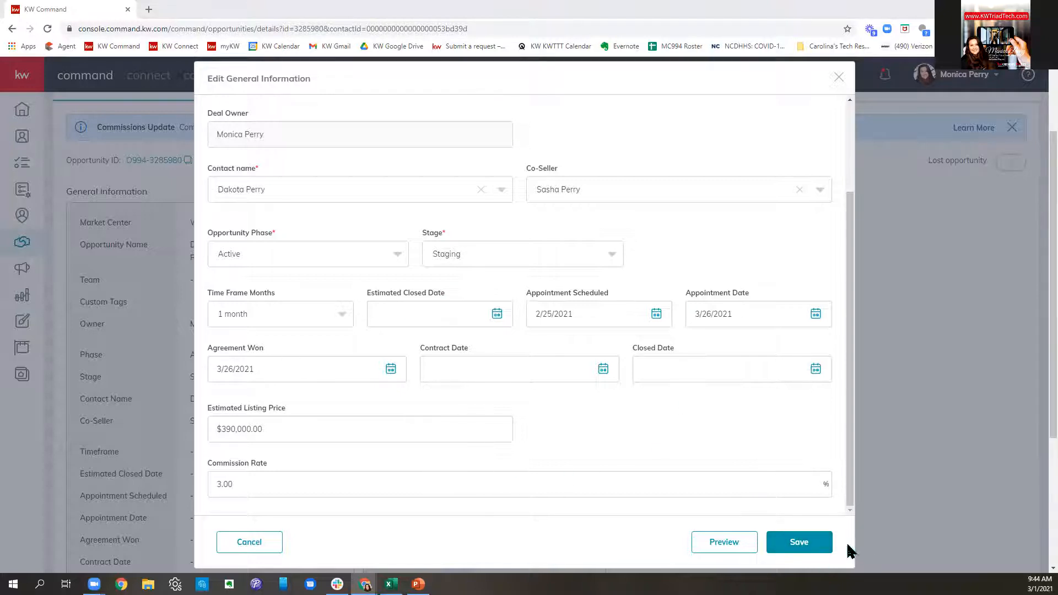
click(824, 546)
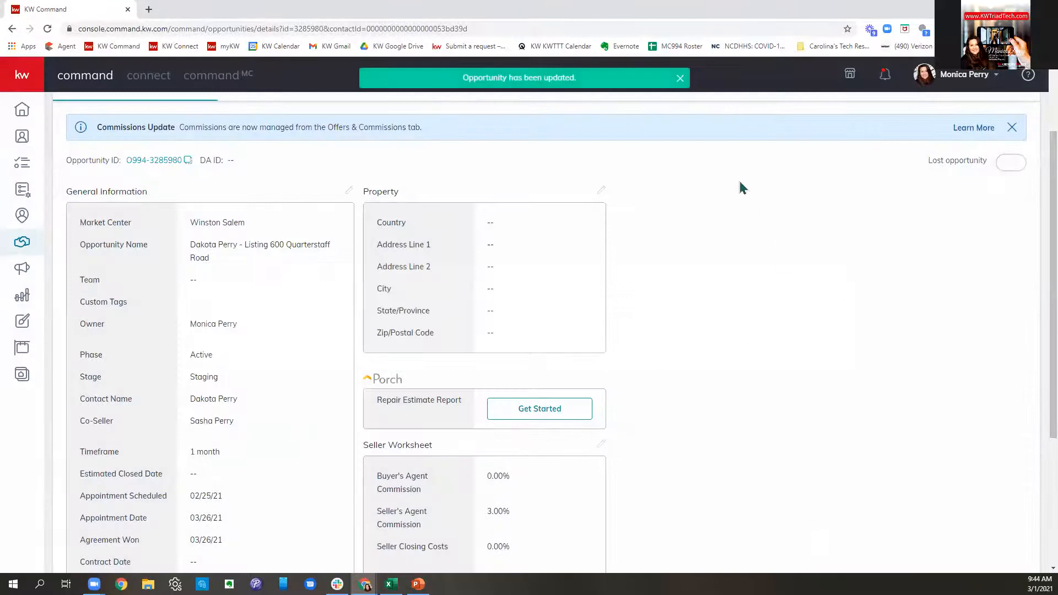
click(601, 193)
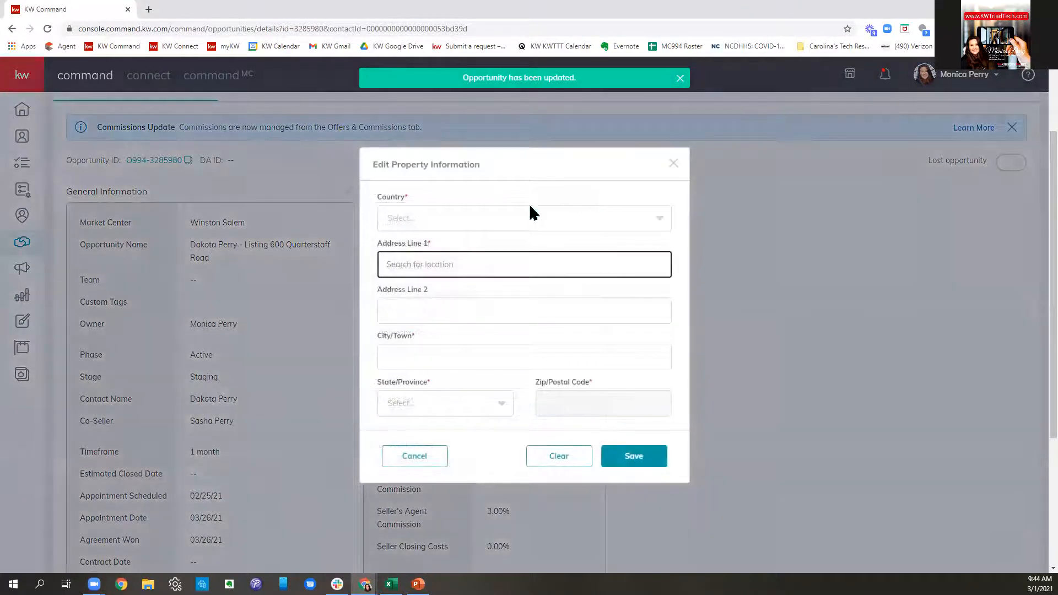
click(515, 218)
click(459, 240)
click(453, 259)
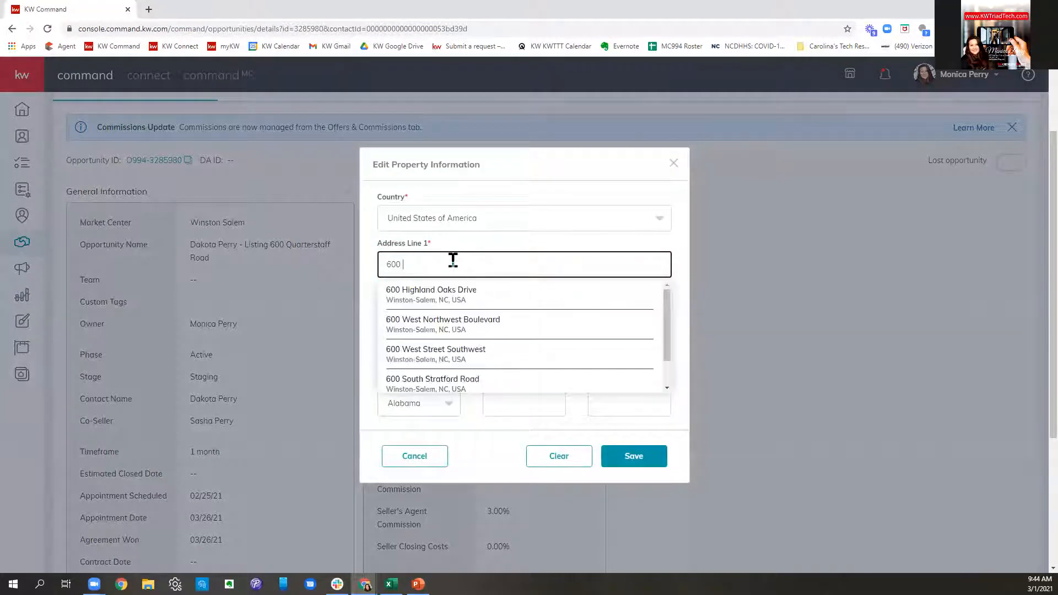
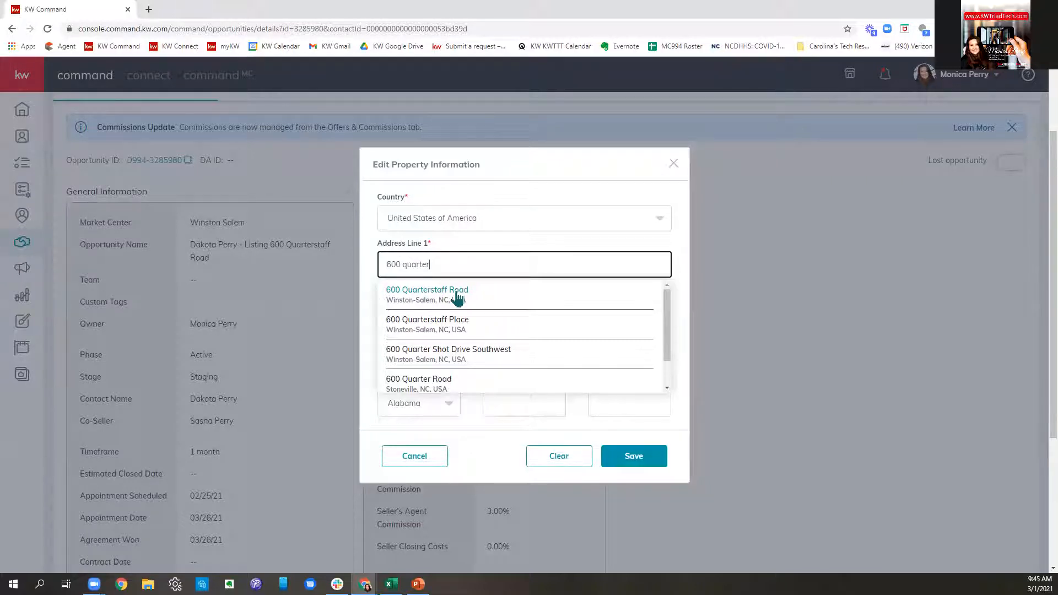
click(457, 298)
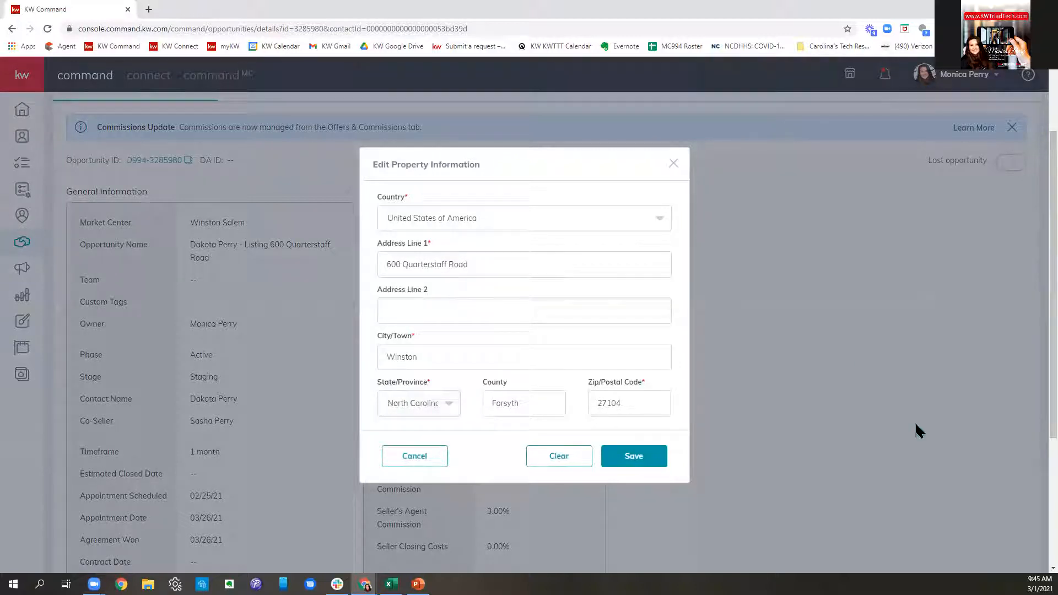
click(502, 361)
text(-Salem)
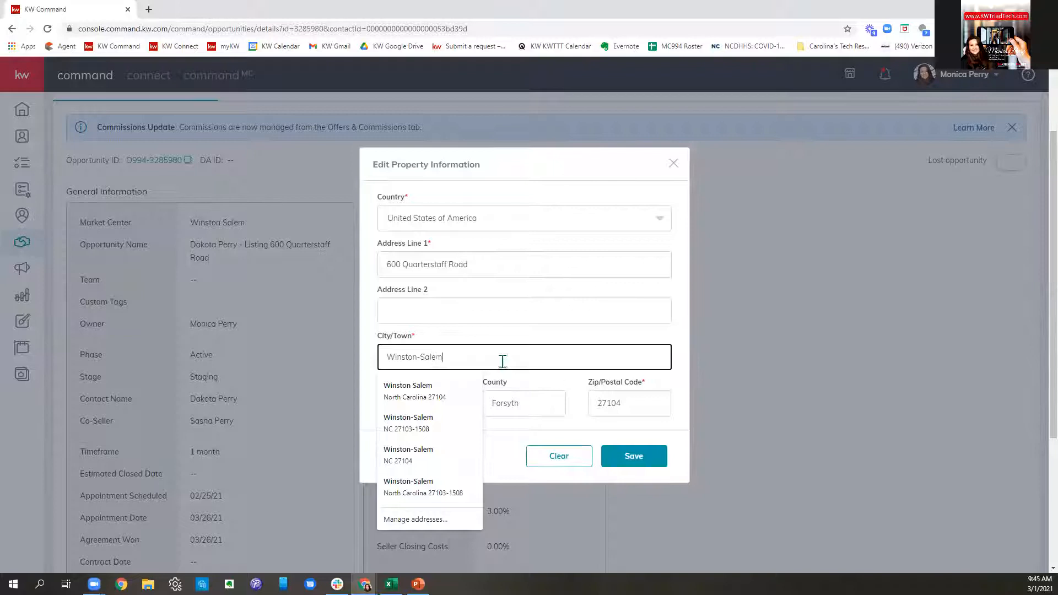
click(560, 335)
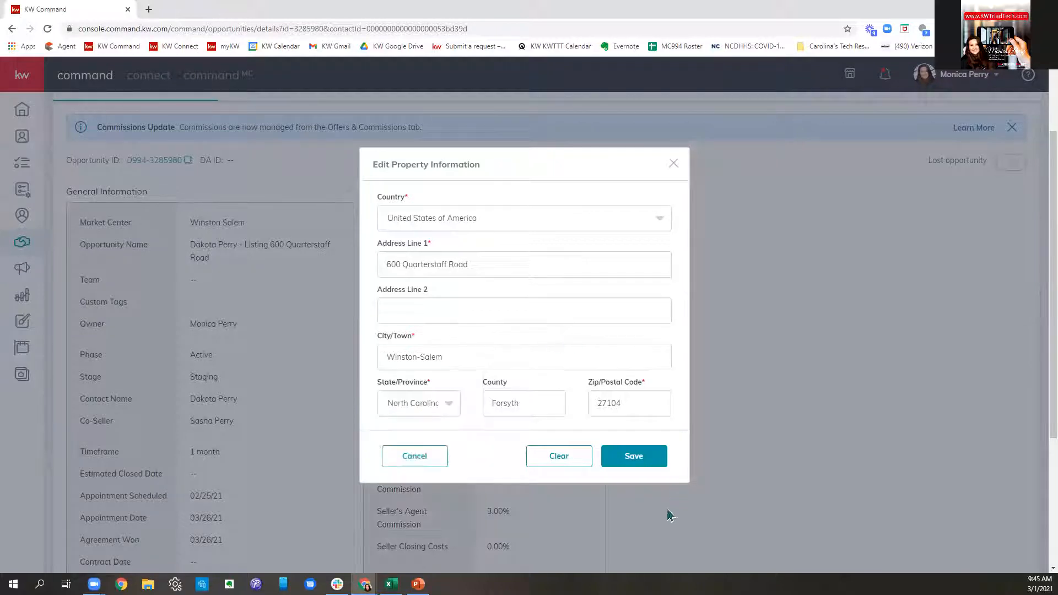
click(659, 462)
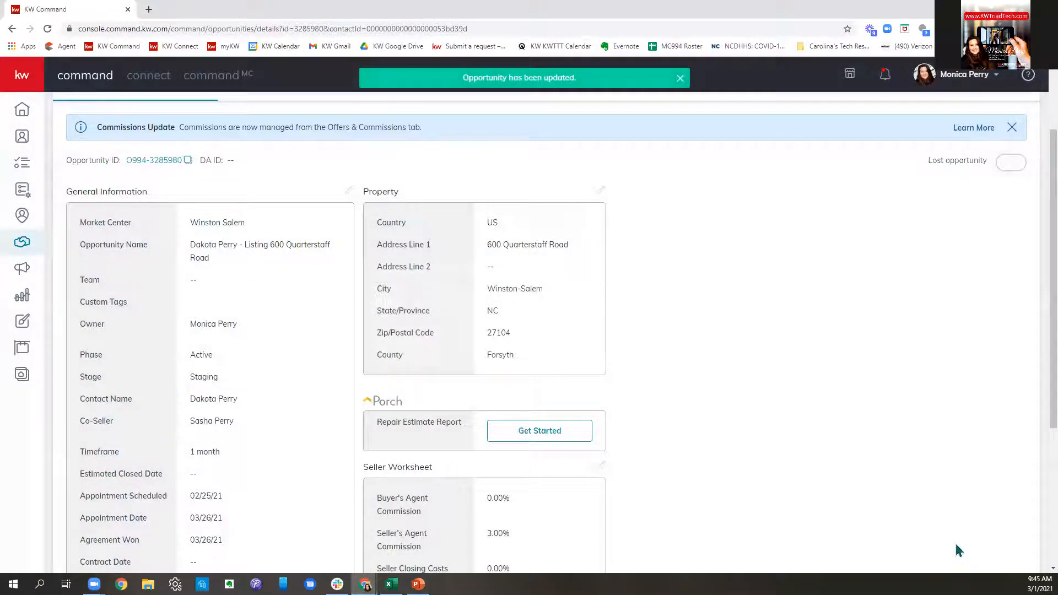
scroll(779, 384, down, 4)
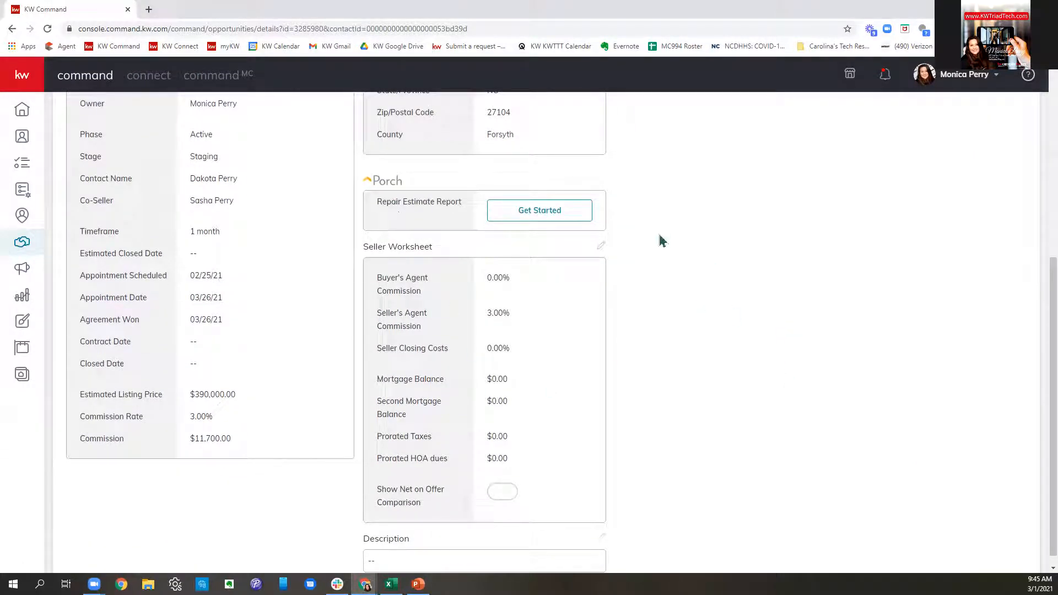
scroll(657, 263, down, 1)
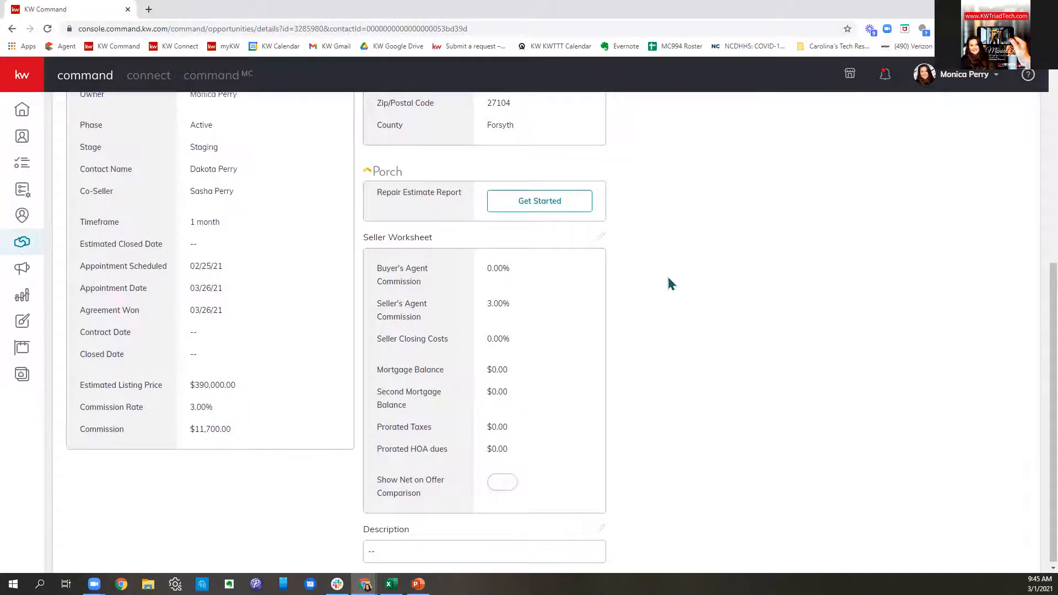
scroll(670, 280, up, 5)
scroll(653, 430, down, 5)
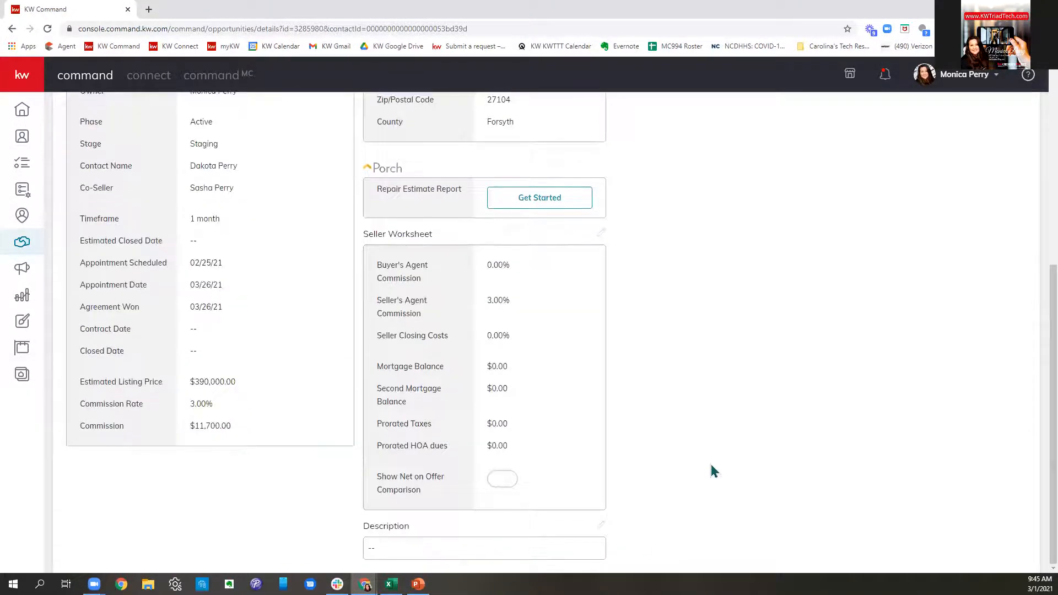
scroll(713, 465, up, 6)
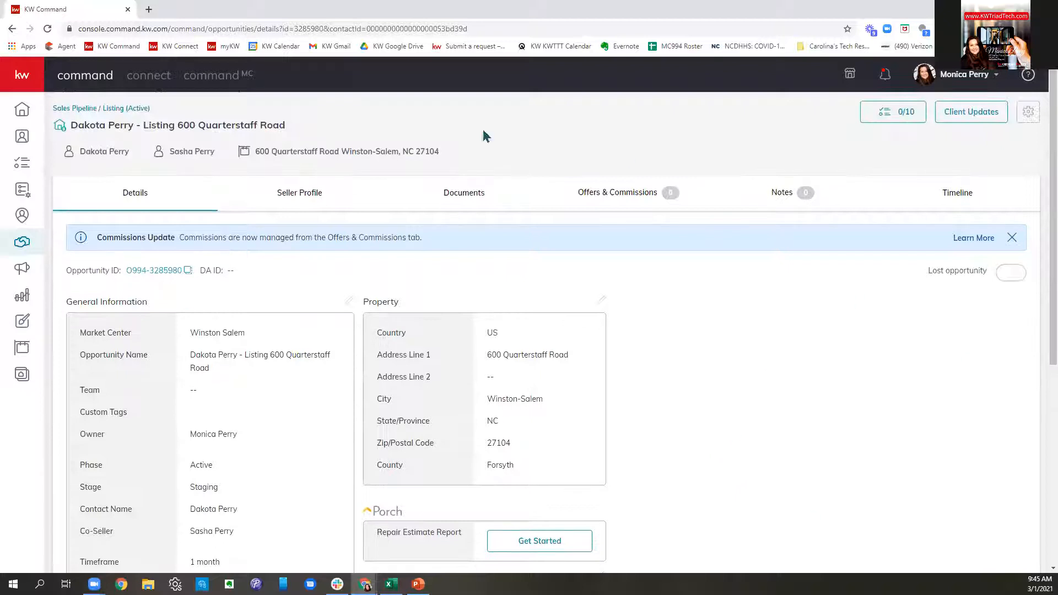
click(302, 199)
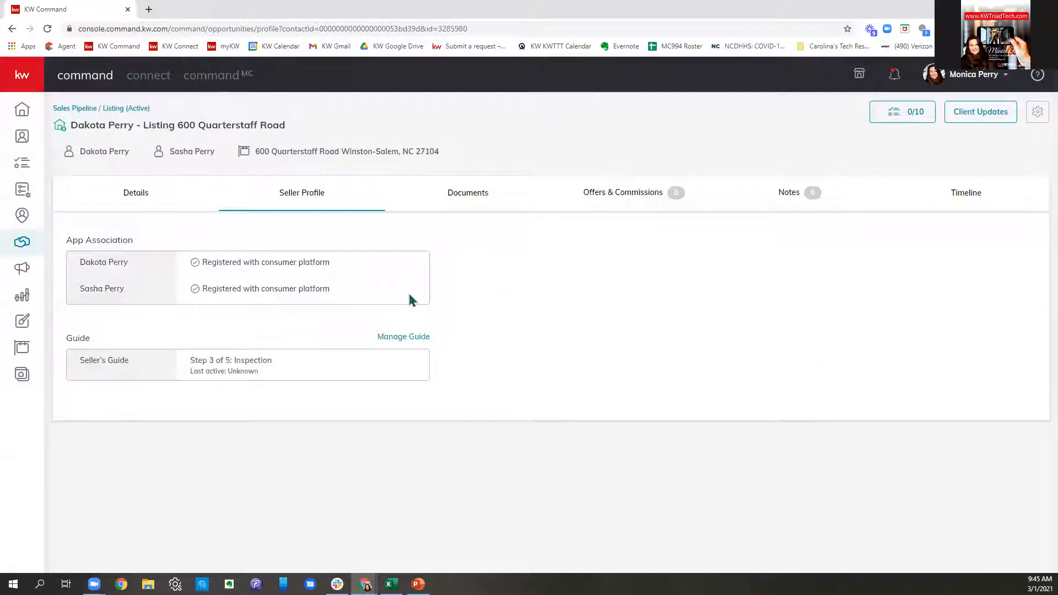
- Uncheck Showing Your Home and Review Offers in Manage Guide and confirm saving
drag(376, 275, 196, 267)
drag(408, 295, 212, 291)
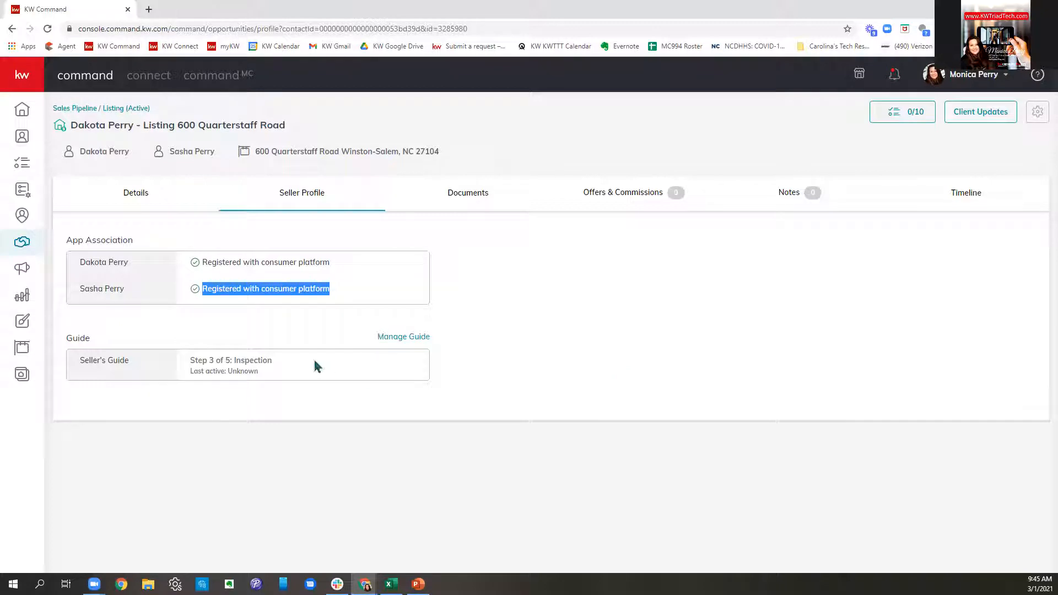
click(406, 341)
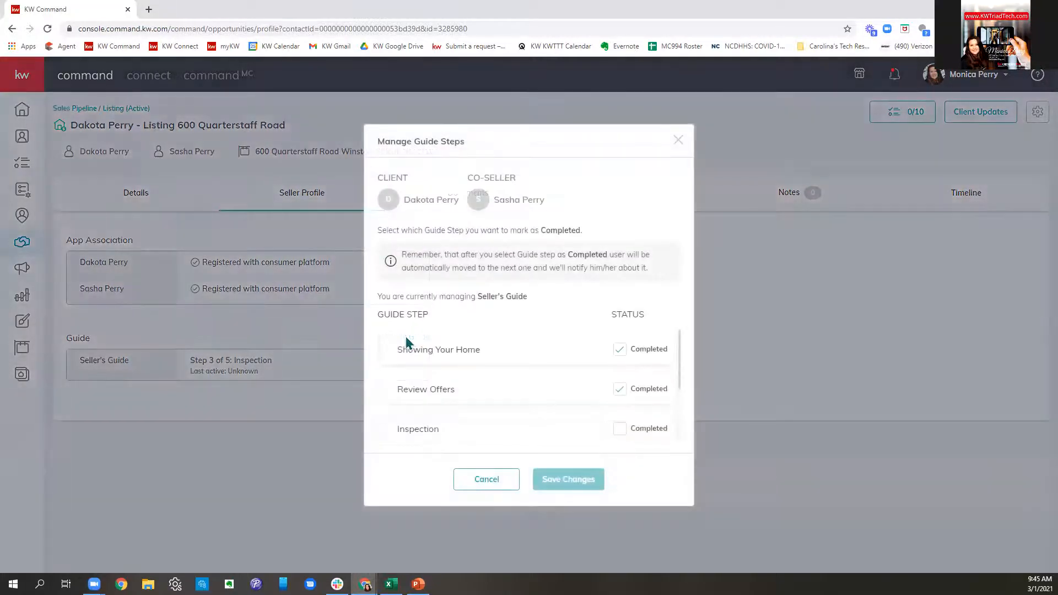
click(618, 351)
click(620, 390)
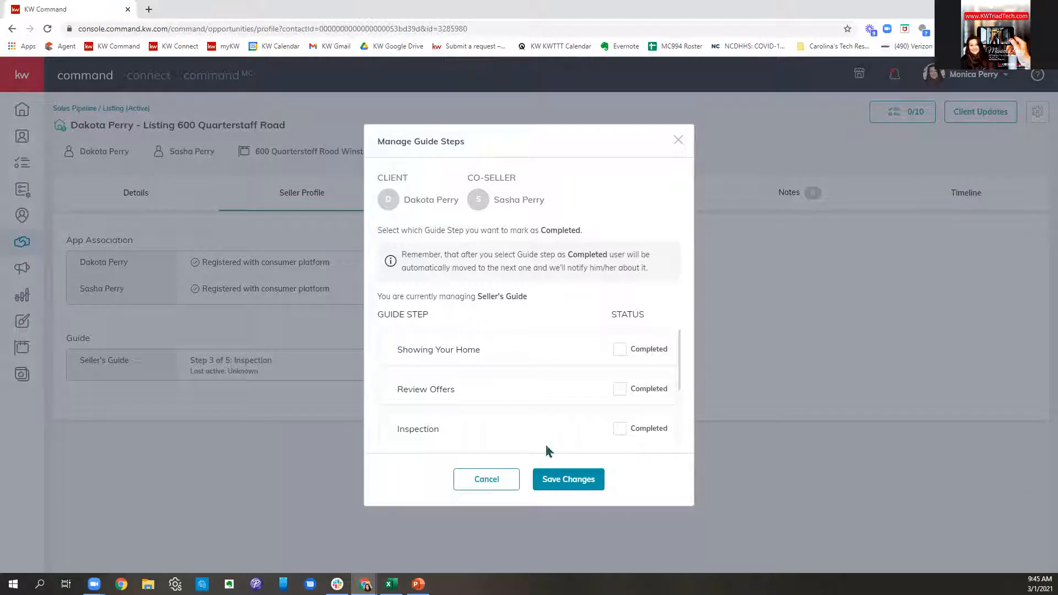
click(569, 479)
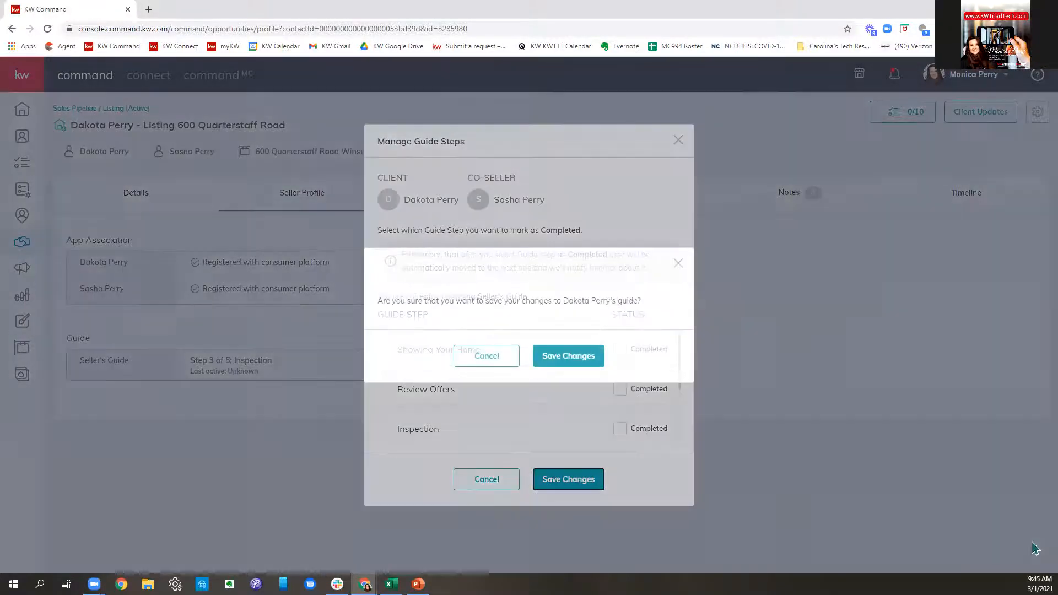
click(567, 356)
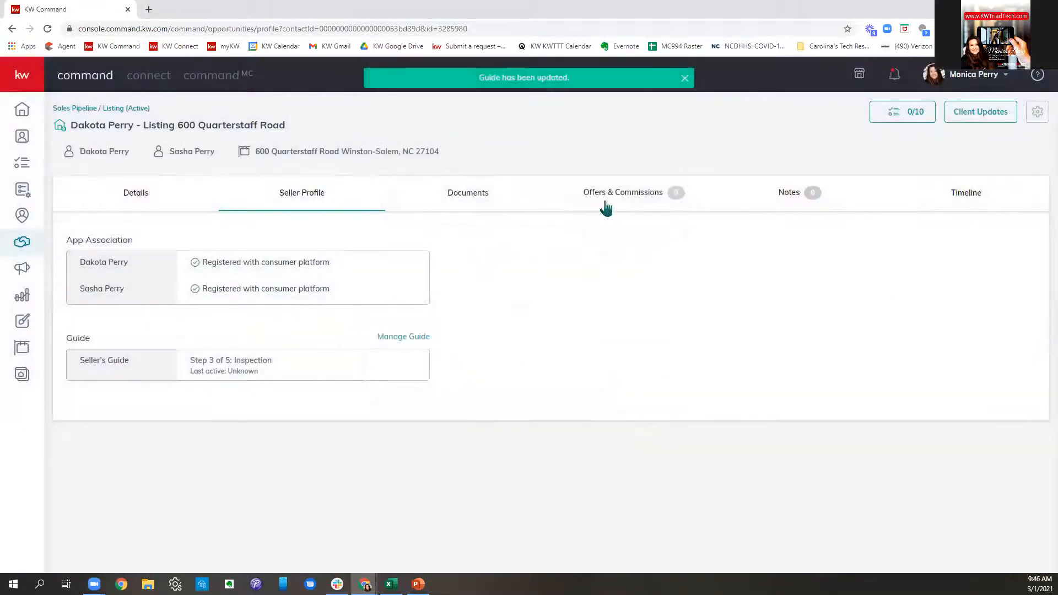
- Choose the Residential checklist type on the Documents tab and review the ten listed documents
click(500, 198)
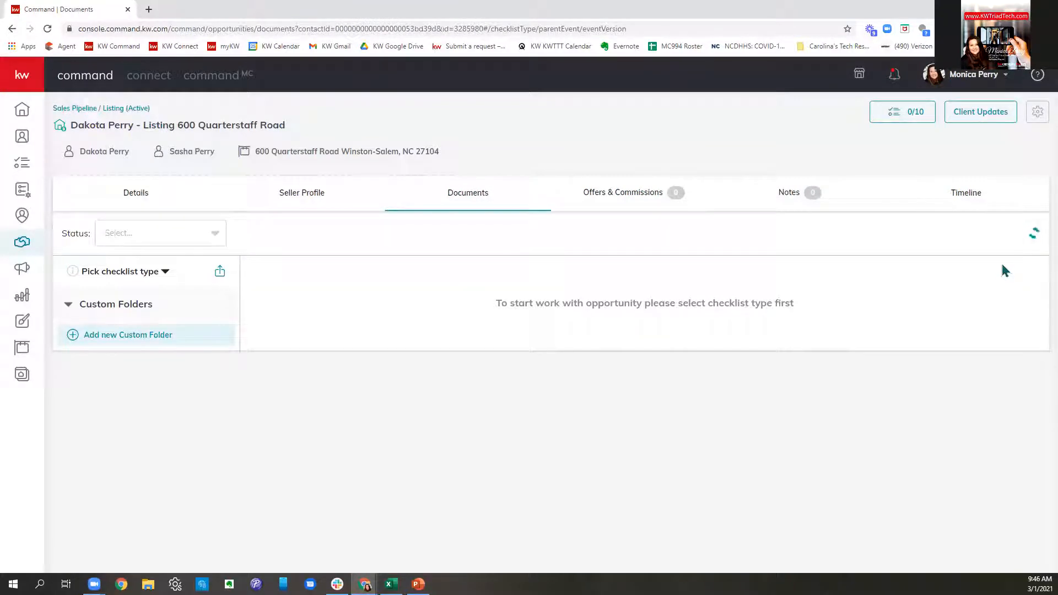
click(119, 276)
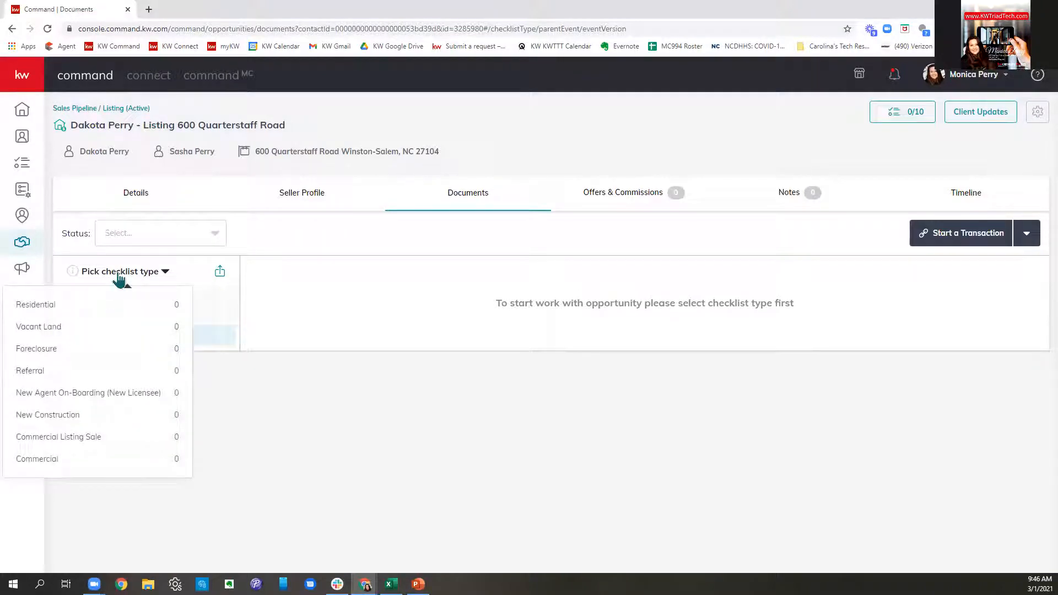
click(125, 307)
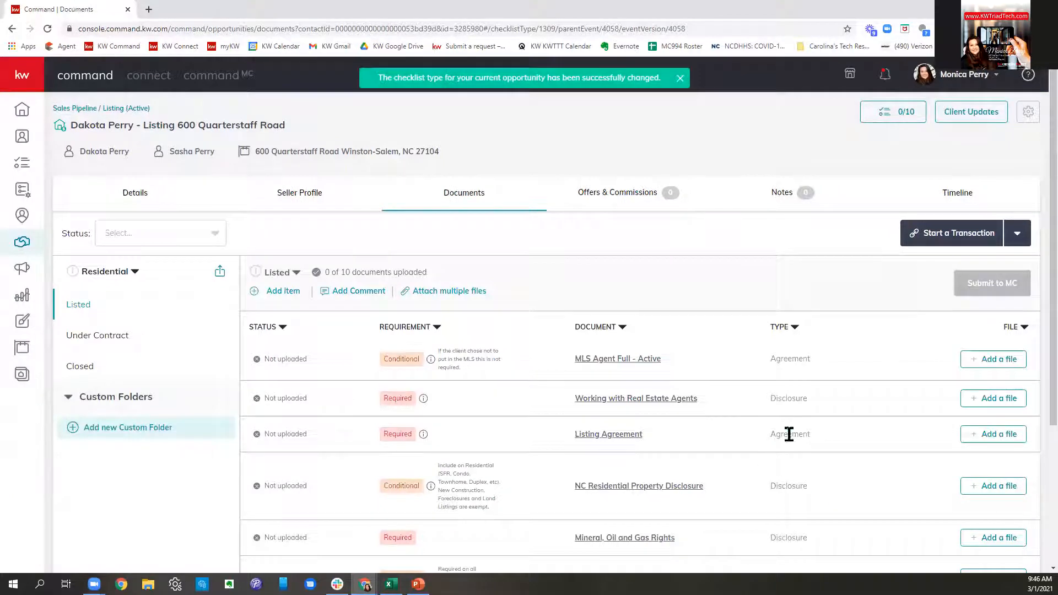
scroll(799, 435, down, 1)
scroll(802, 432, down, 1)
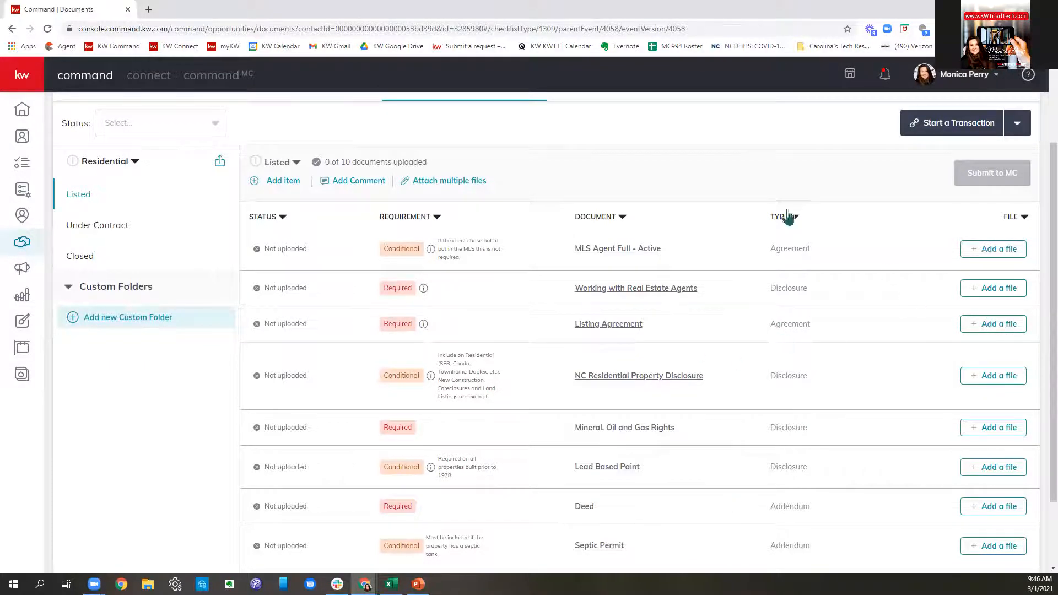
scroll(827, 347, down, 2)
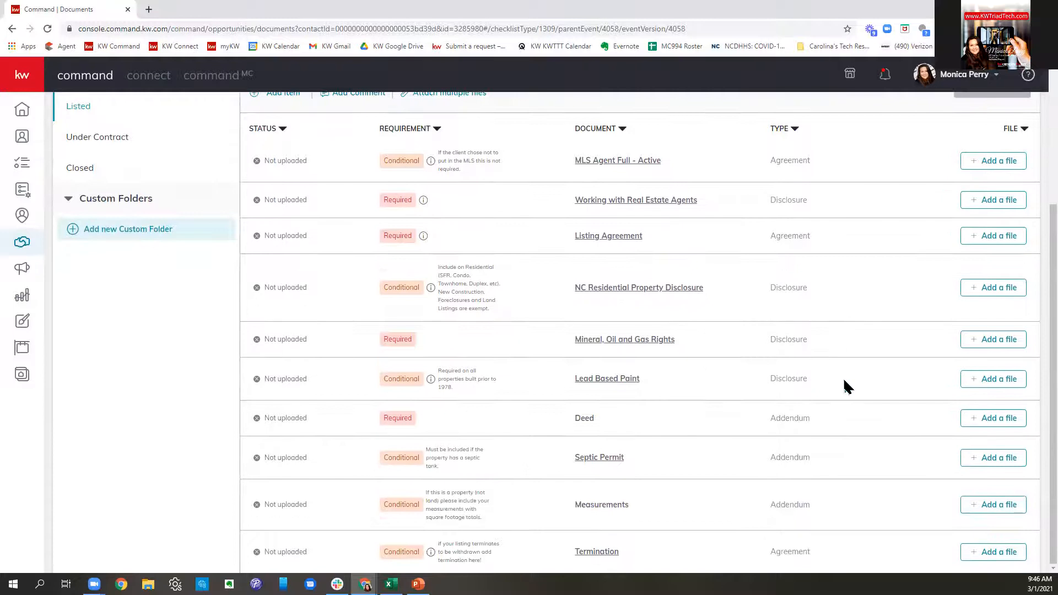
scroll(845, 383, up, 4)
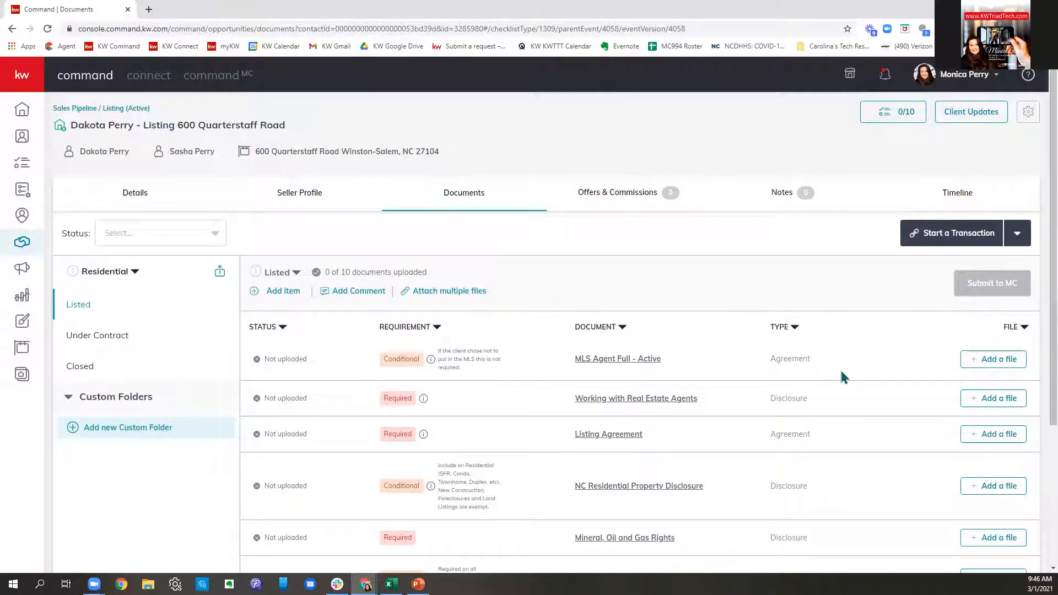
- Choose DocuSign from the Start a Transaction dropdown
click(958, 243)
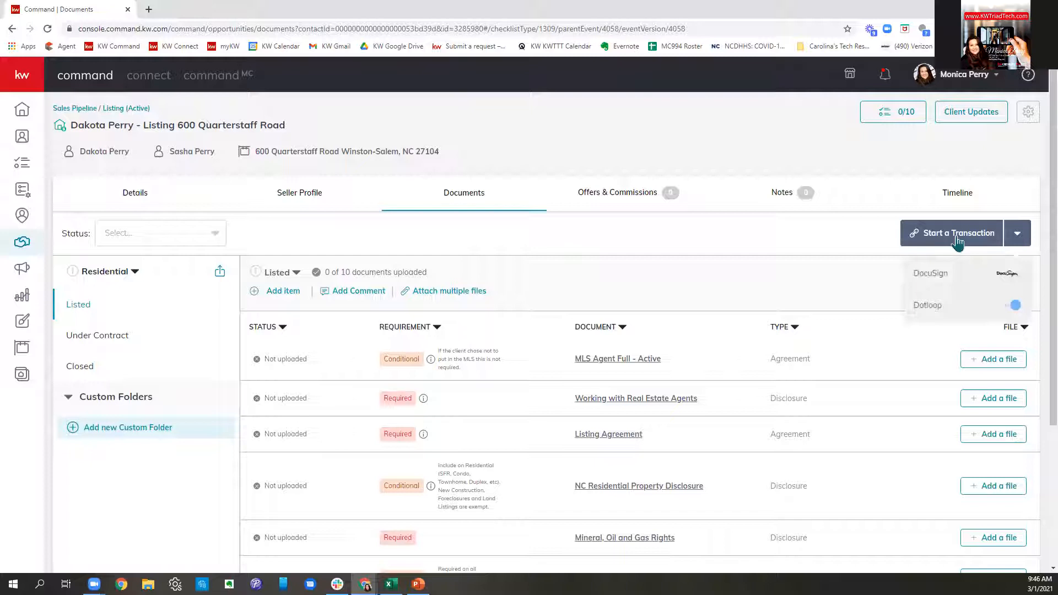
click(937, 274)
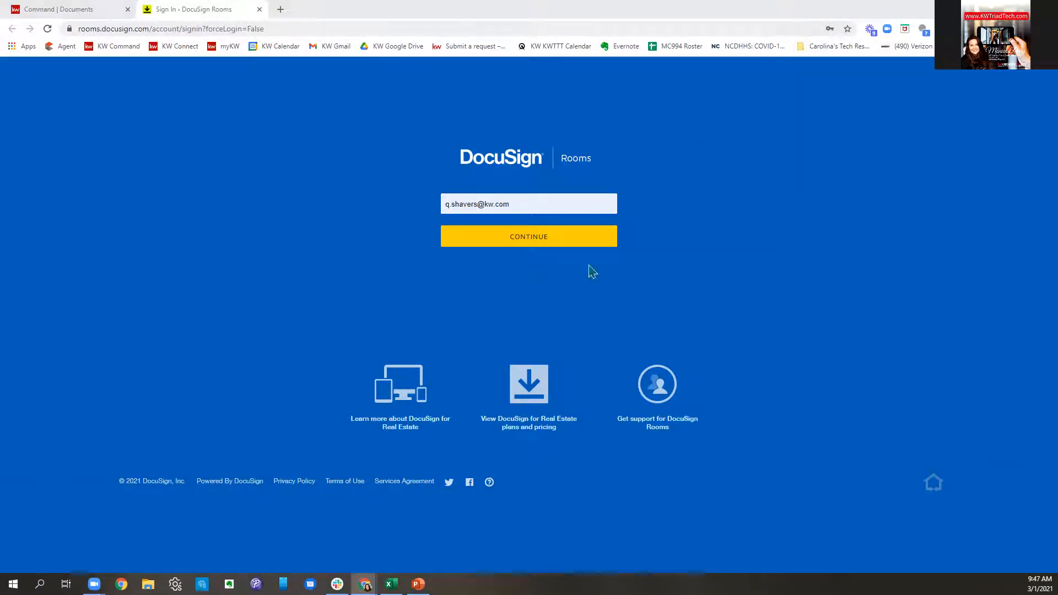
- Log in to DocuSign Rooms with the saved account e-mail and password, then return to the listing's documents
click(552, 203)
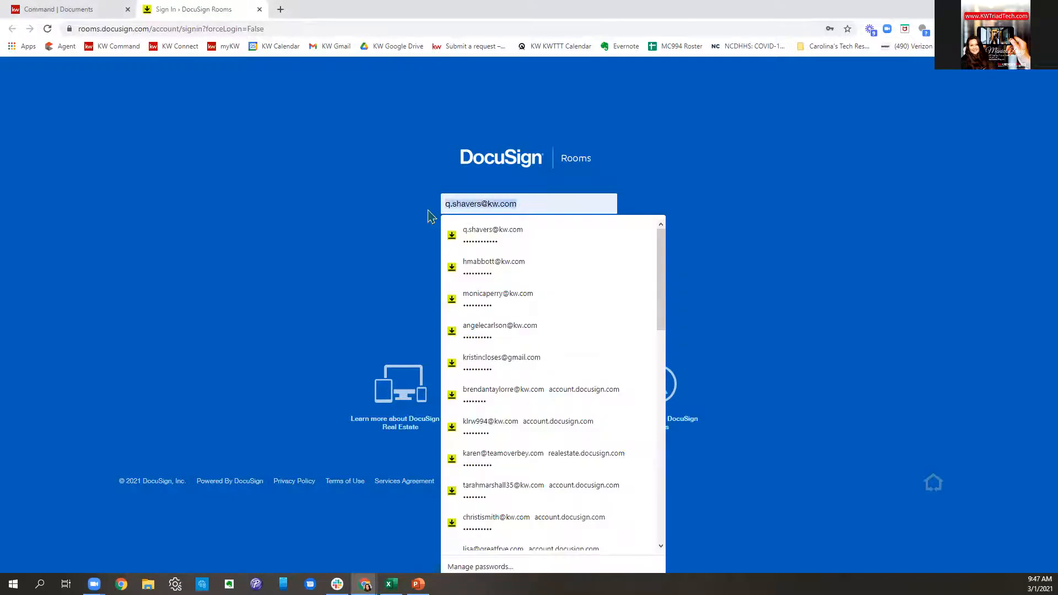
click(479, 304)
click(474, 241)
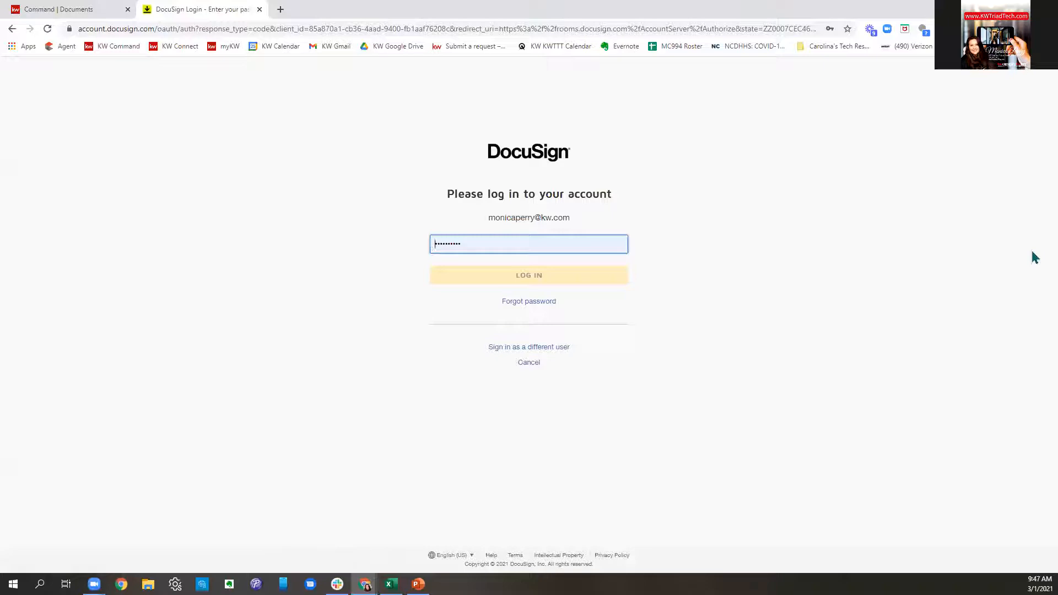
click(600, 245)
click(846, 281)
click(588, 282)
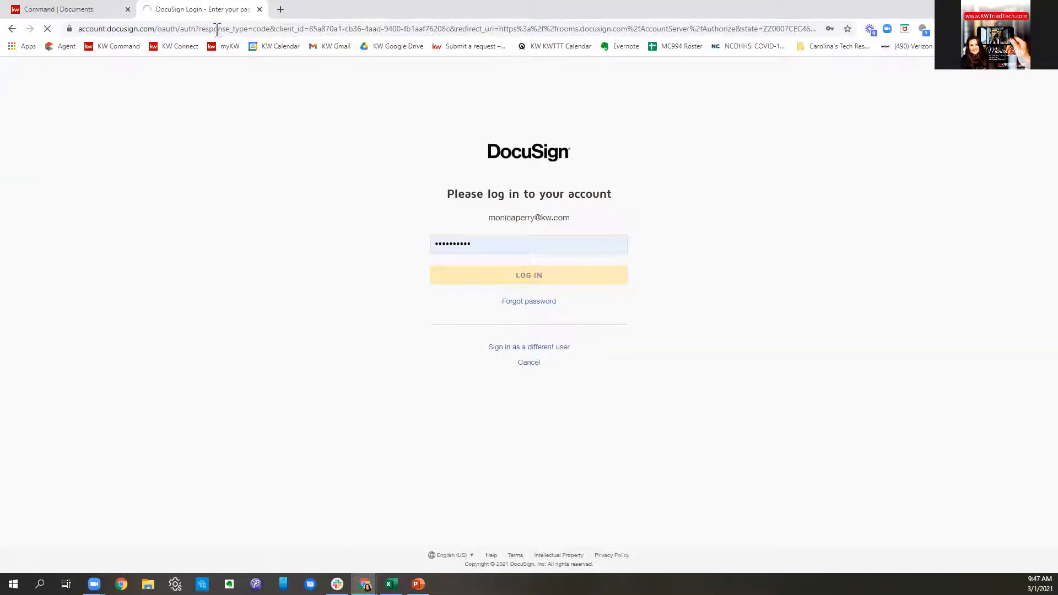
click(87, 11)
drag(298, 127, 75, 131)
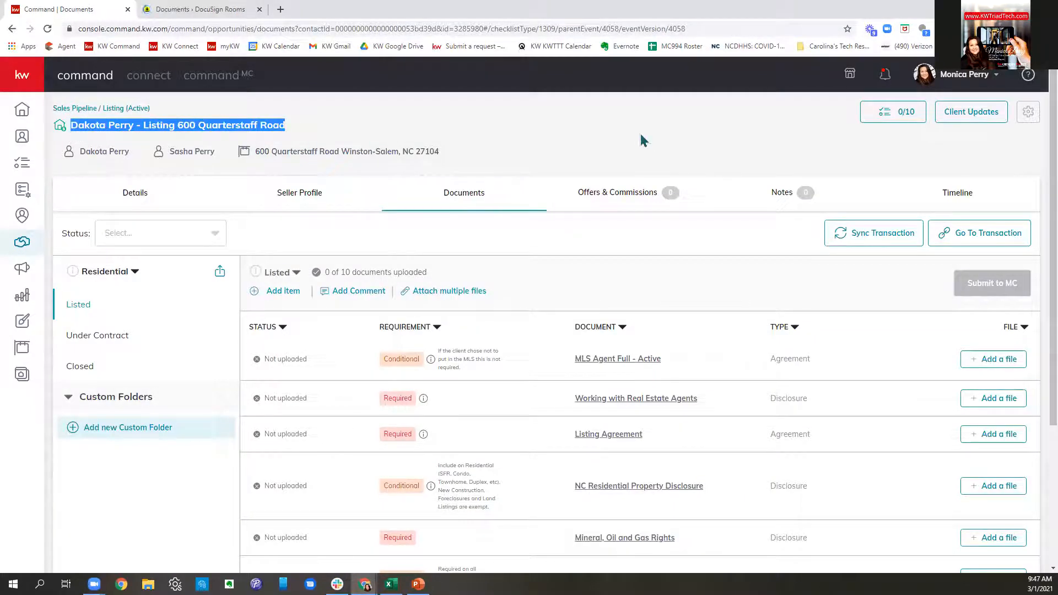
click(185, 11)
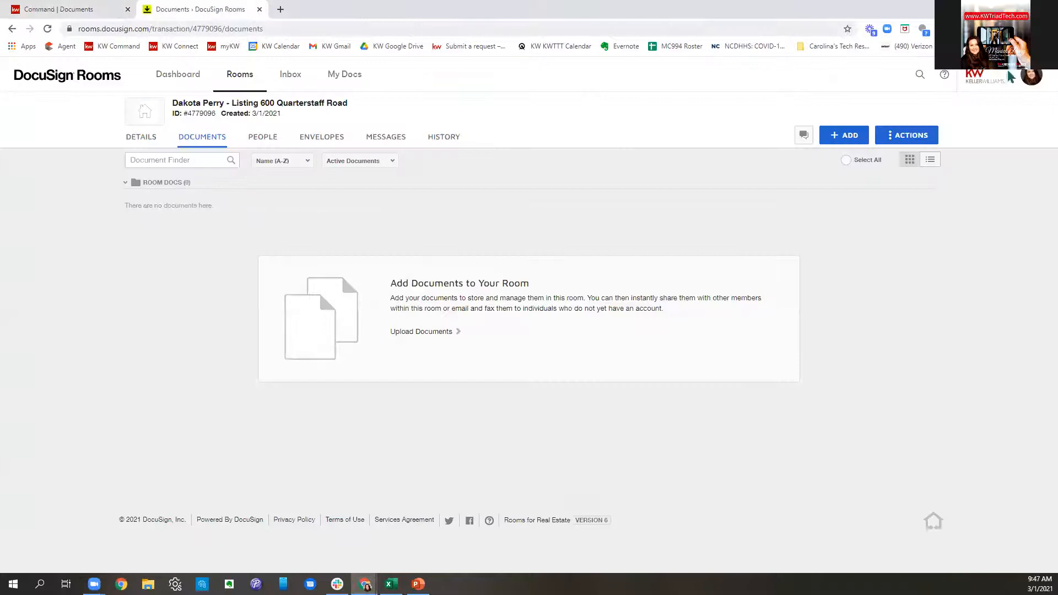
drag(348, 104, 172, 105)
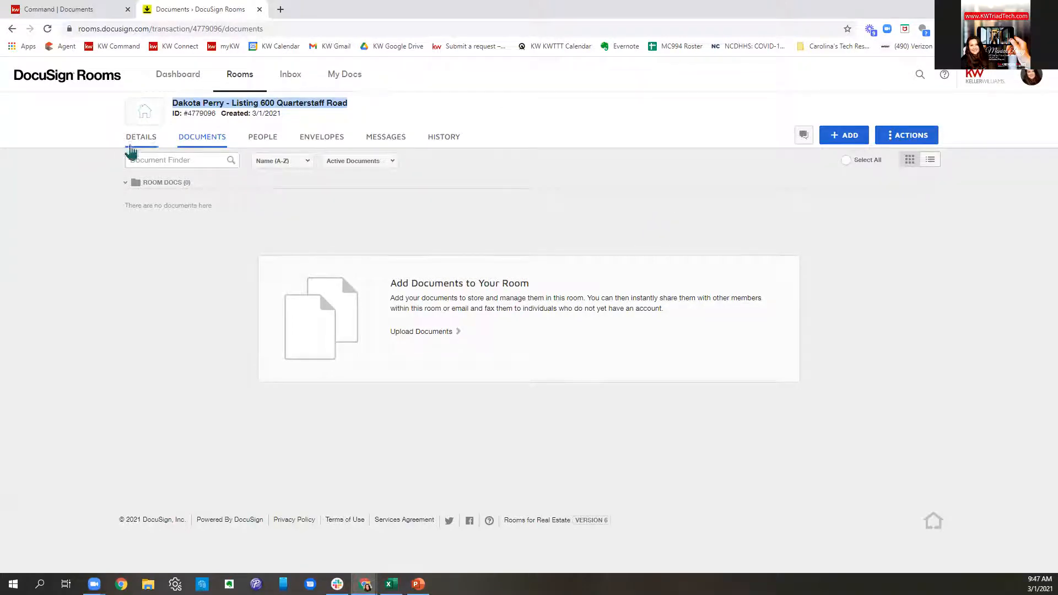
click(139, 146)
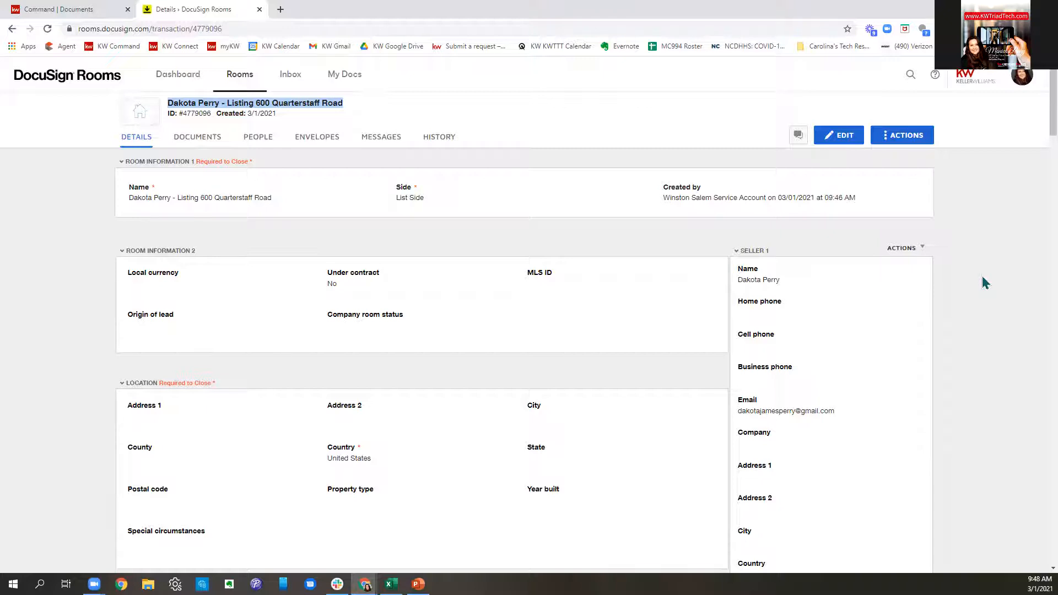
scroll(986, 283, down, 1)
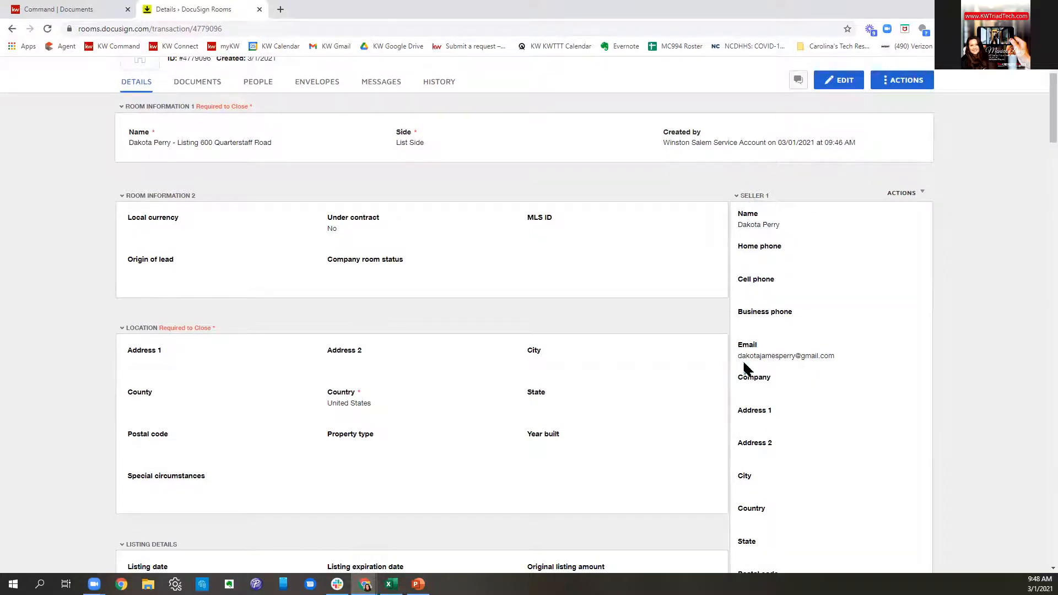
scroll(846, 359, down, 4)
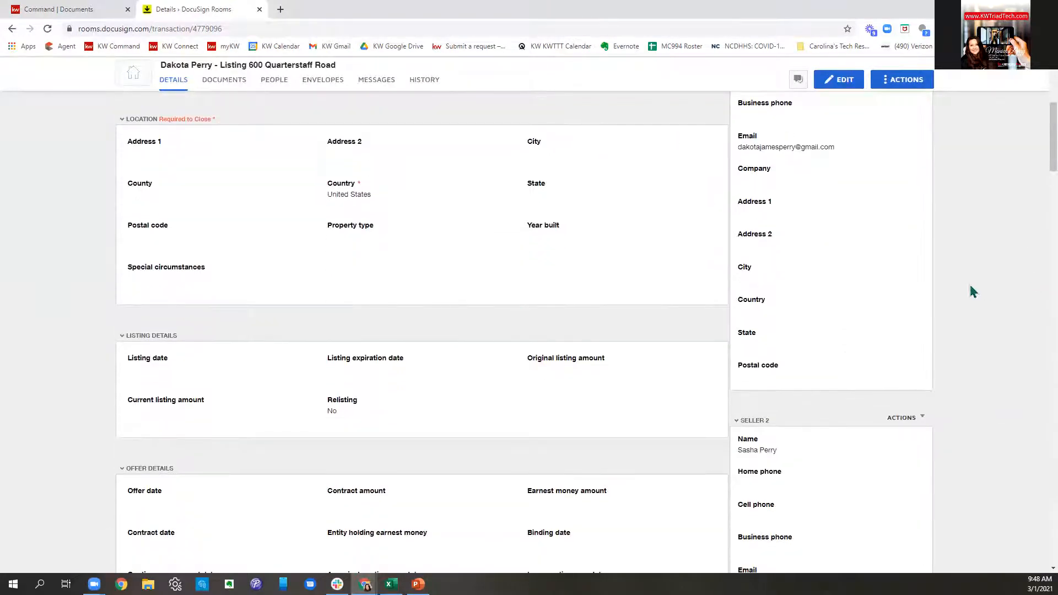
scroll(926, 325, down, 4)
scroll(889, 342, up, 3)
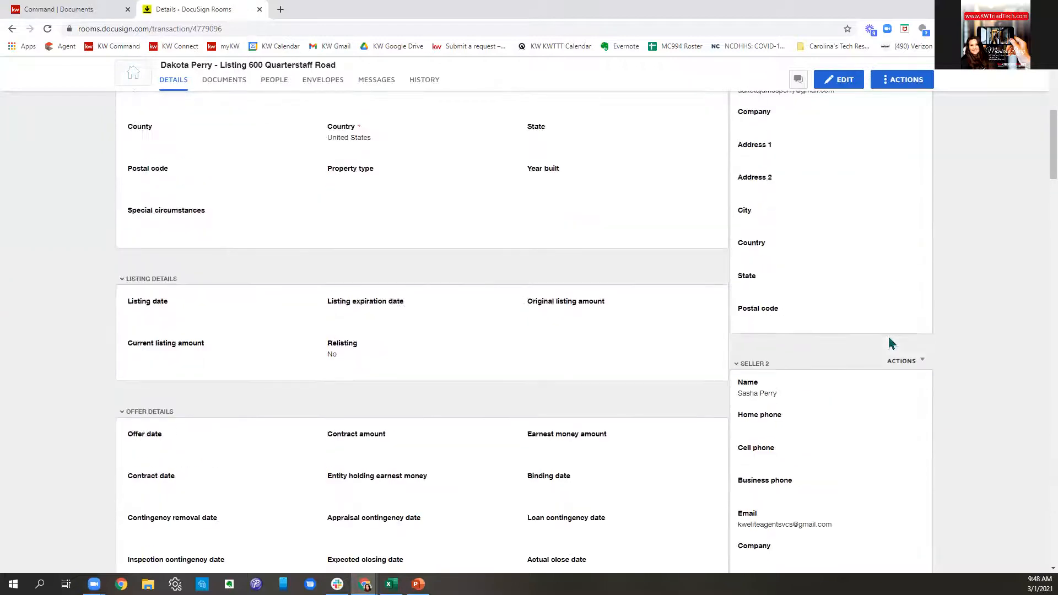
scroll(891, 227, down, 3)
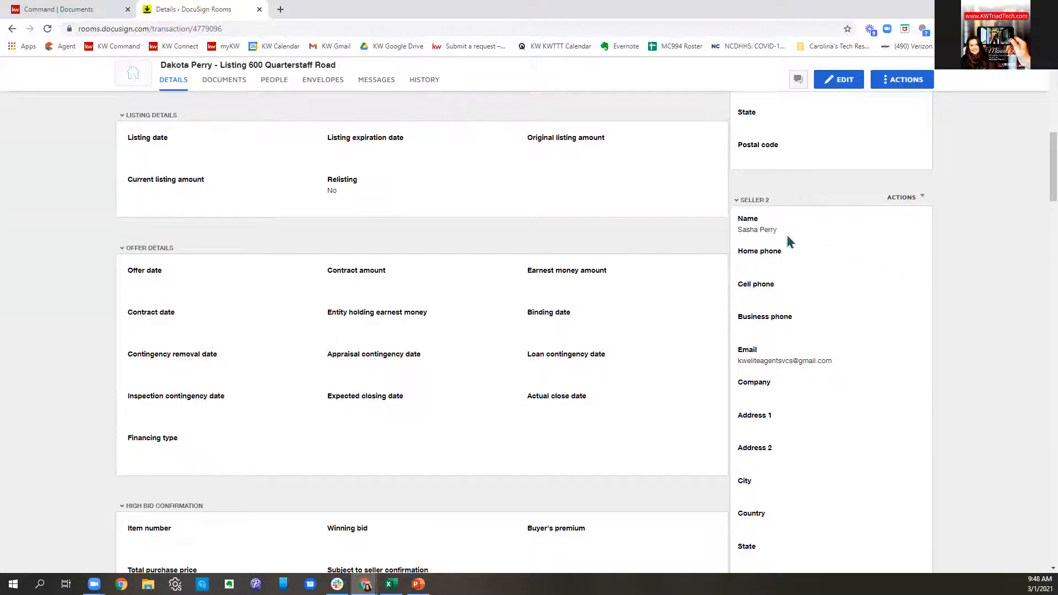
scroll(899, 383, down, 5)
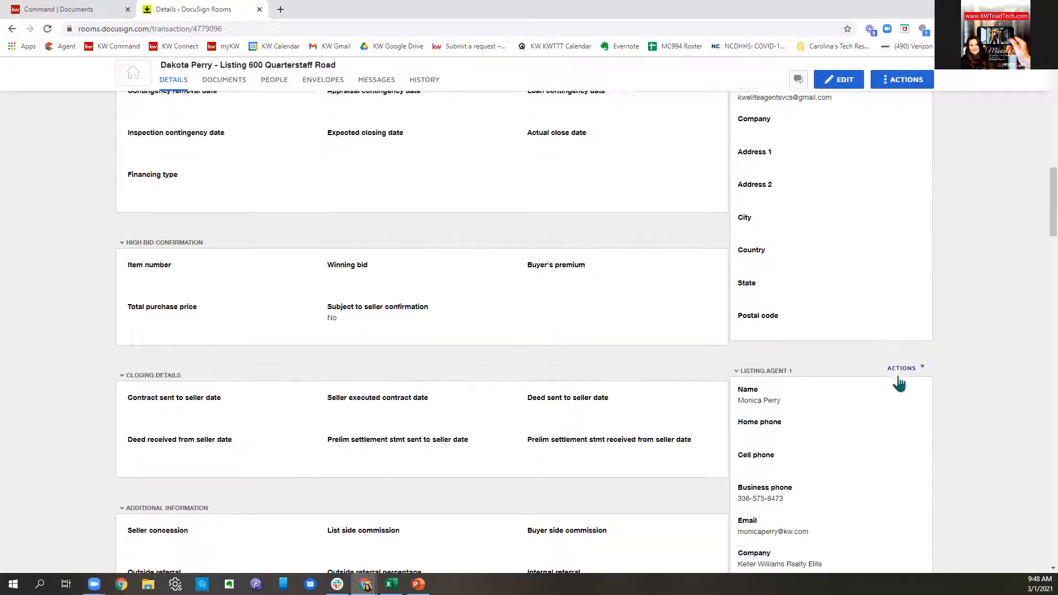
scroll(898, 379, down, 2)
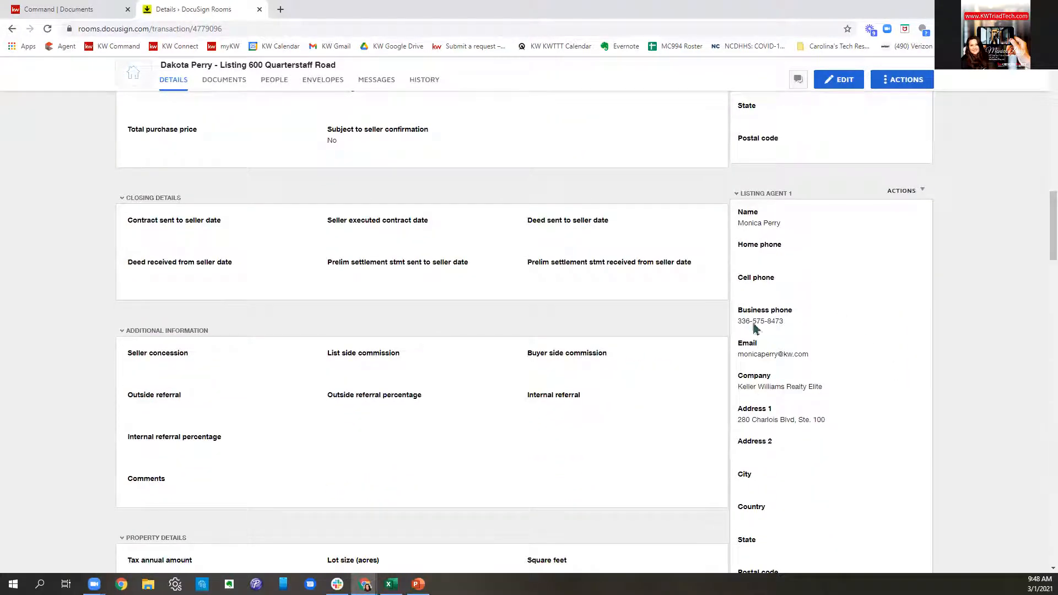
scroll(833, 274, down, 2)
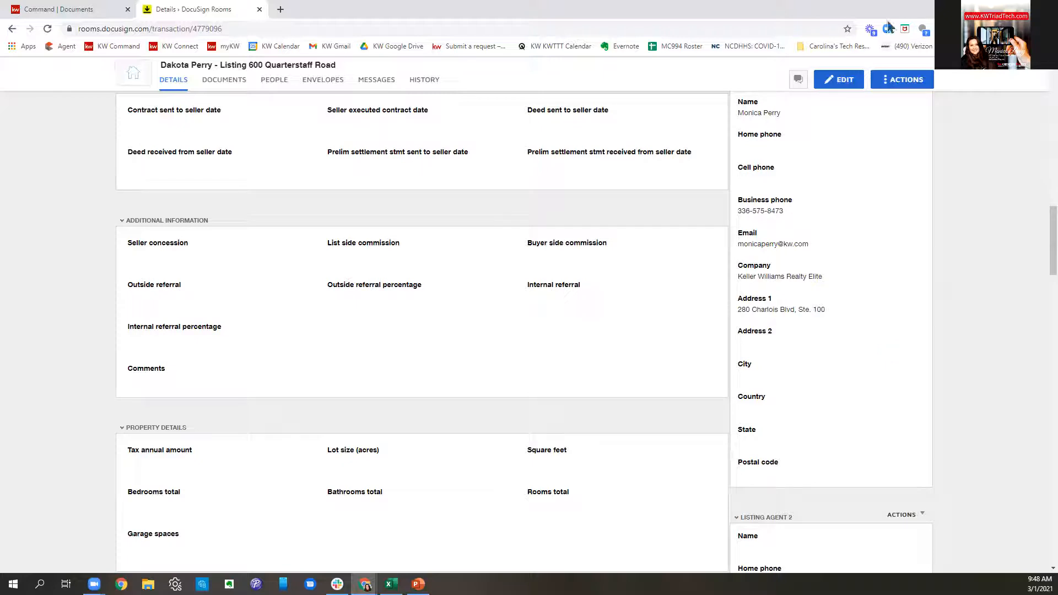
- Start editing the room details and enter Winston-Salem as the listing agent's city
click(852, 87)
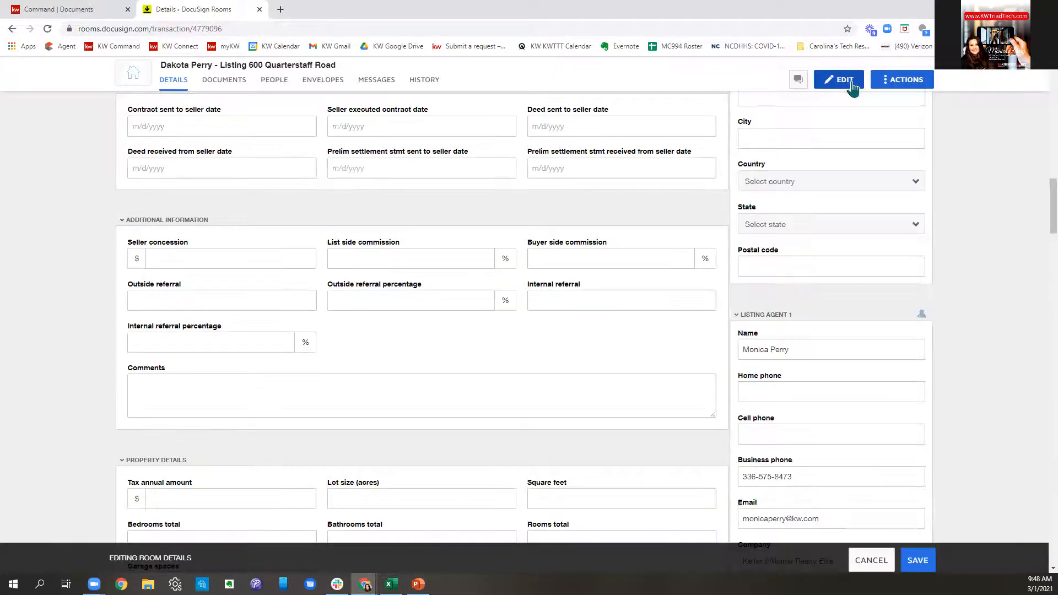
scroll(832, 288, down, 4)
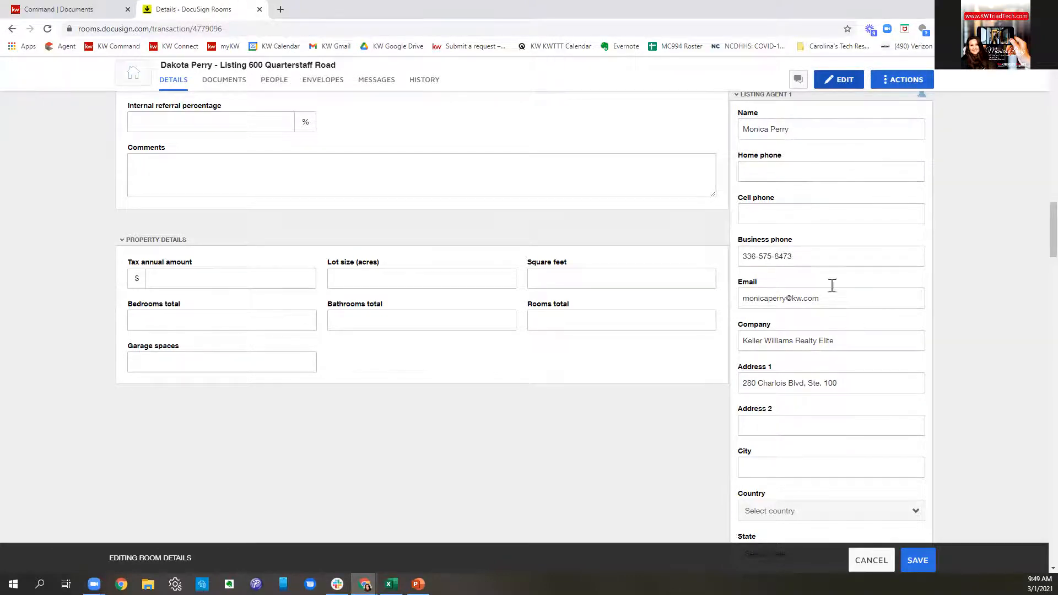
scroll(863, 371, down, 1)
click(826, 417)
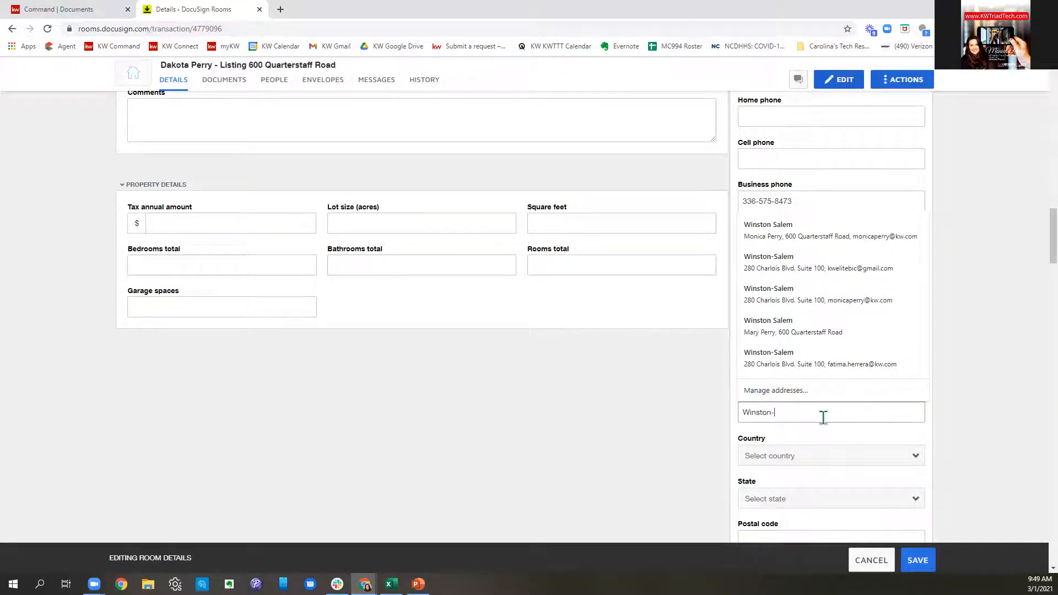
text(m)
- Set the listing agent's country to United States and state to North Carolina
click(823, 455)
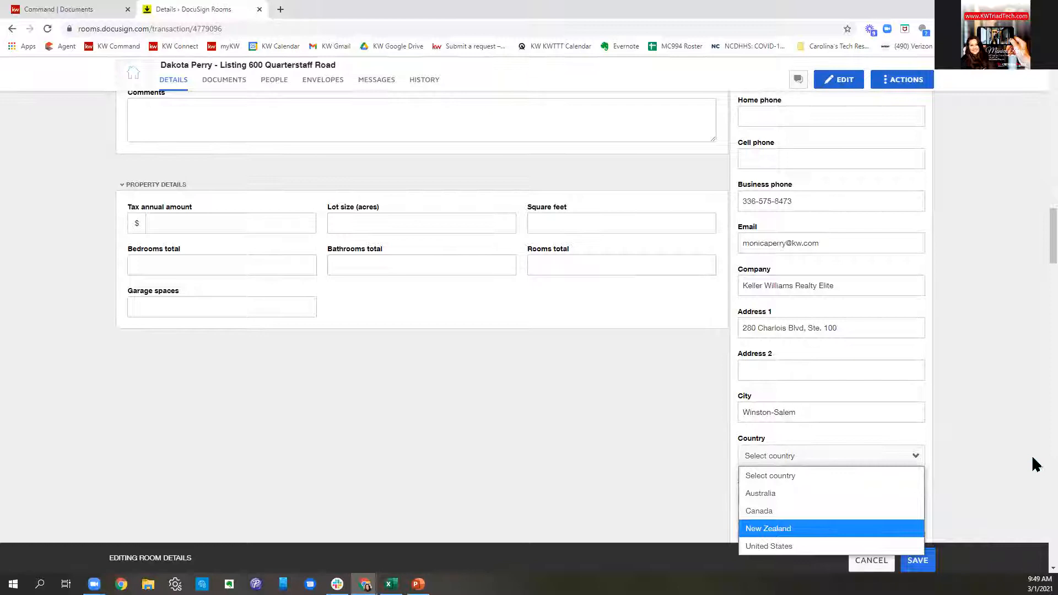
scroll(1026, 458, down, 3)
click(817, 334)
click(805, 291)
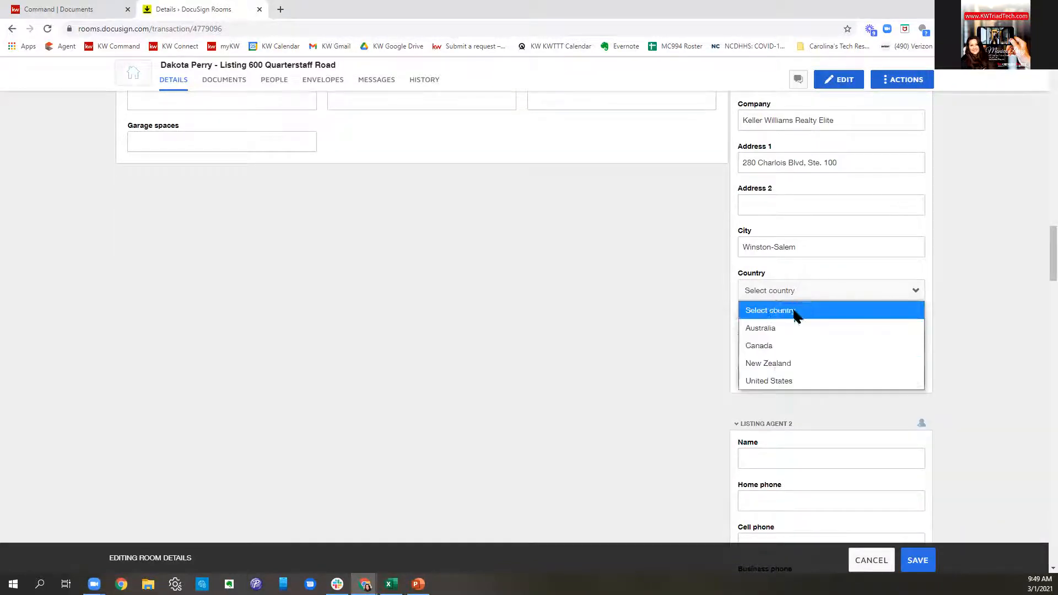
click(777, 379)
click(777, 340)
scroll(850, 302, down, 9)
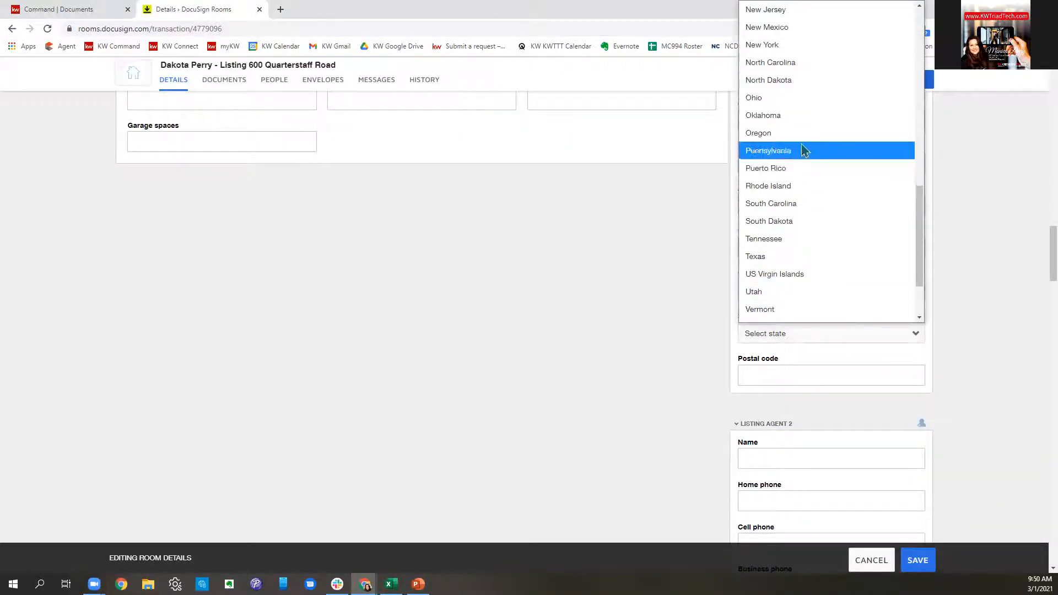
click(797, 66)
- Enter 27103 as the listing agent's postal code
click(808, 377)
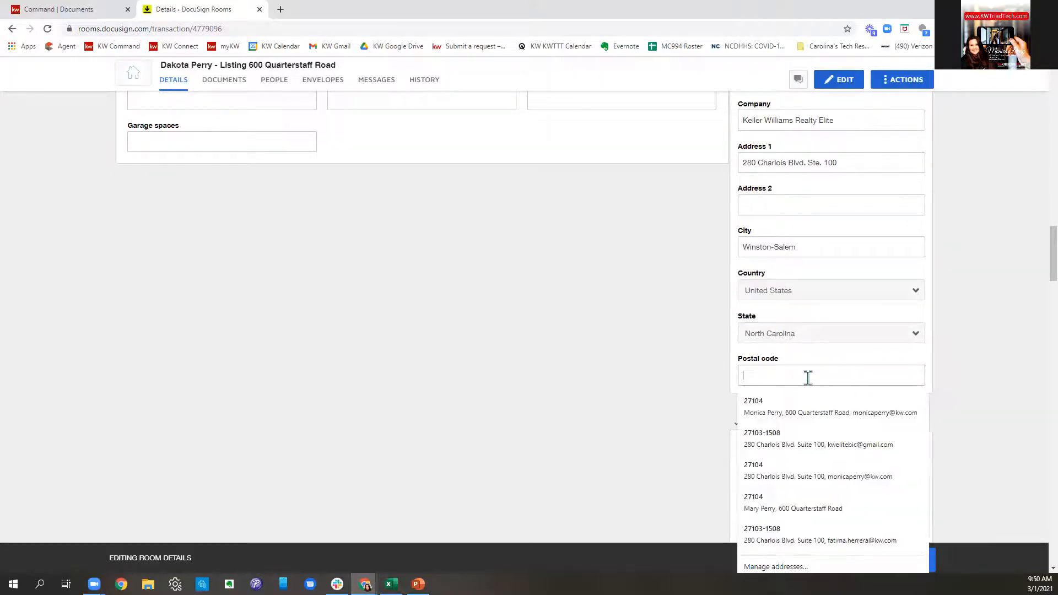
text(27103)
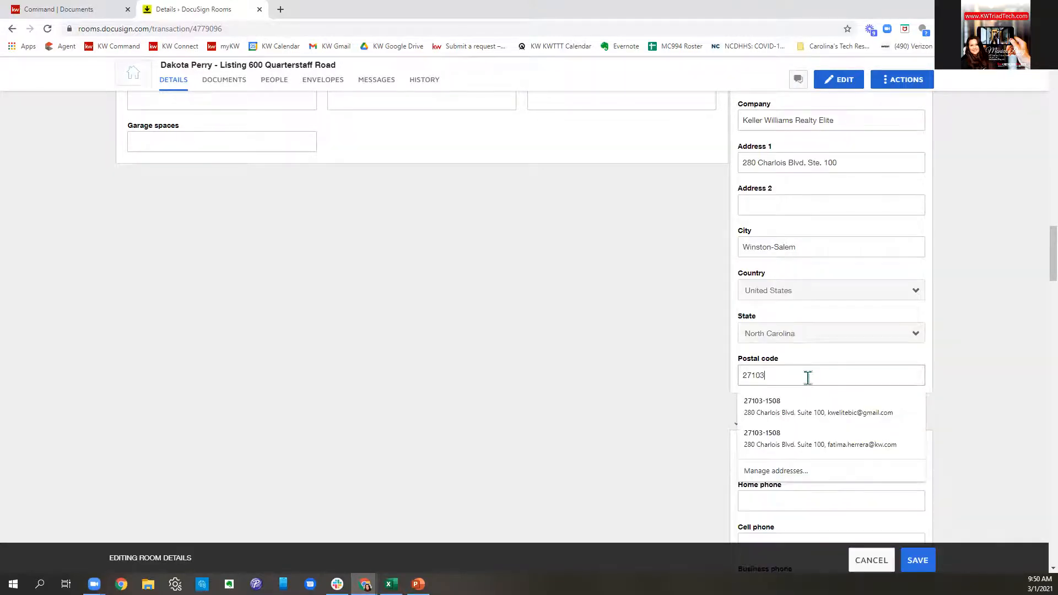
click(700, 375)
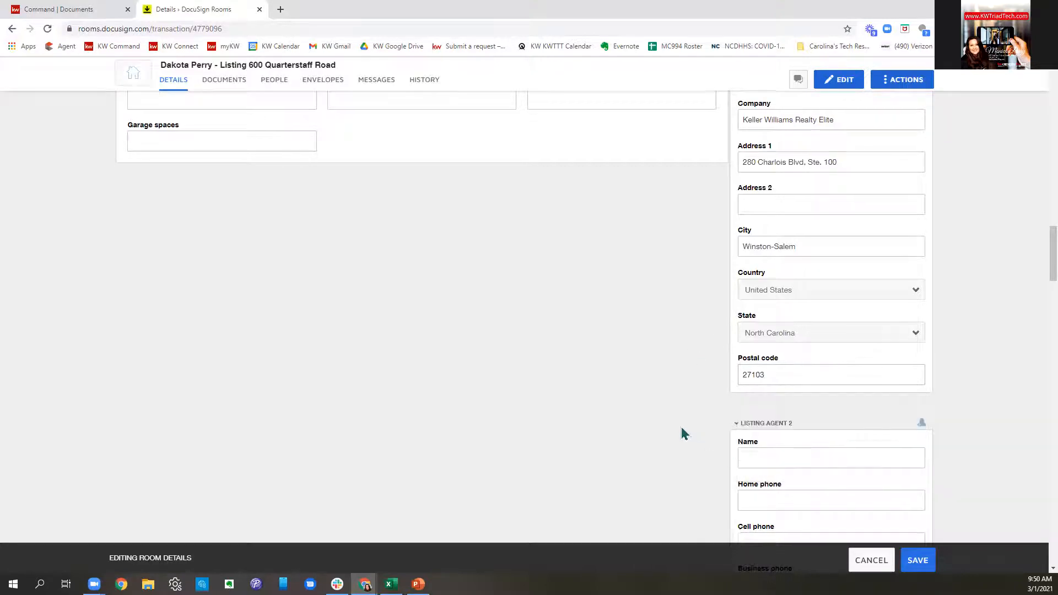
scroll(686, 434, down, 4)
scroll(686, 433, up, 20)
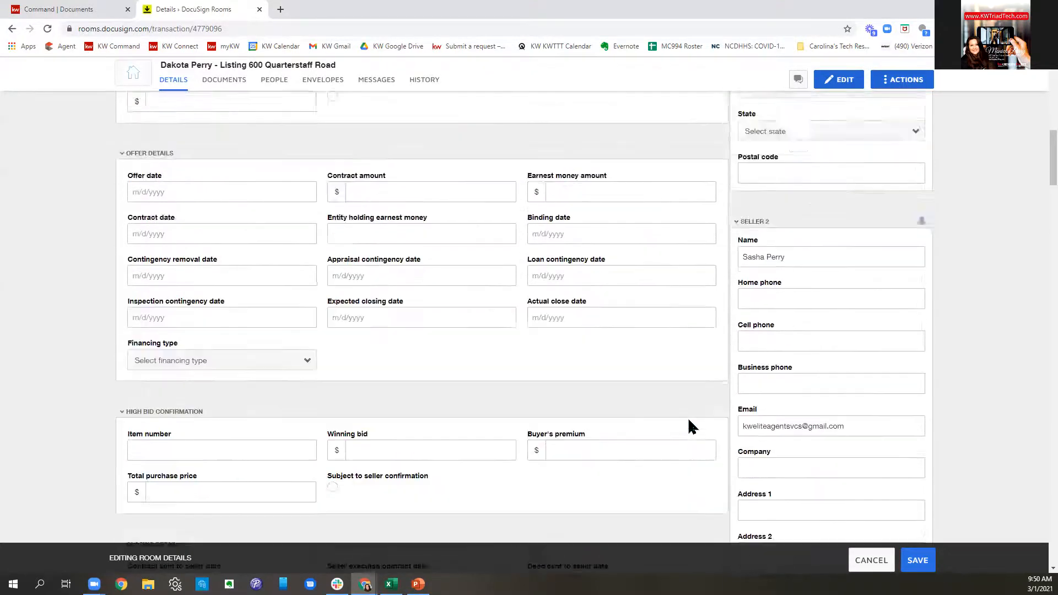
scroll(693, 427, up, 3)
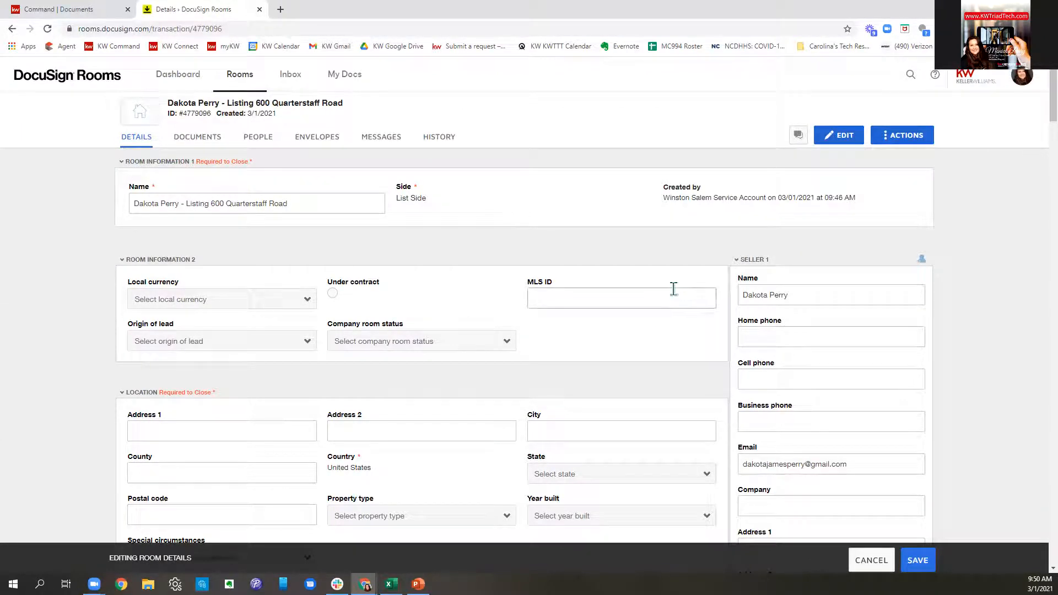
scroll(669, 285, down, 3)
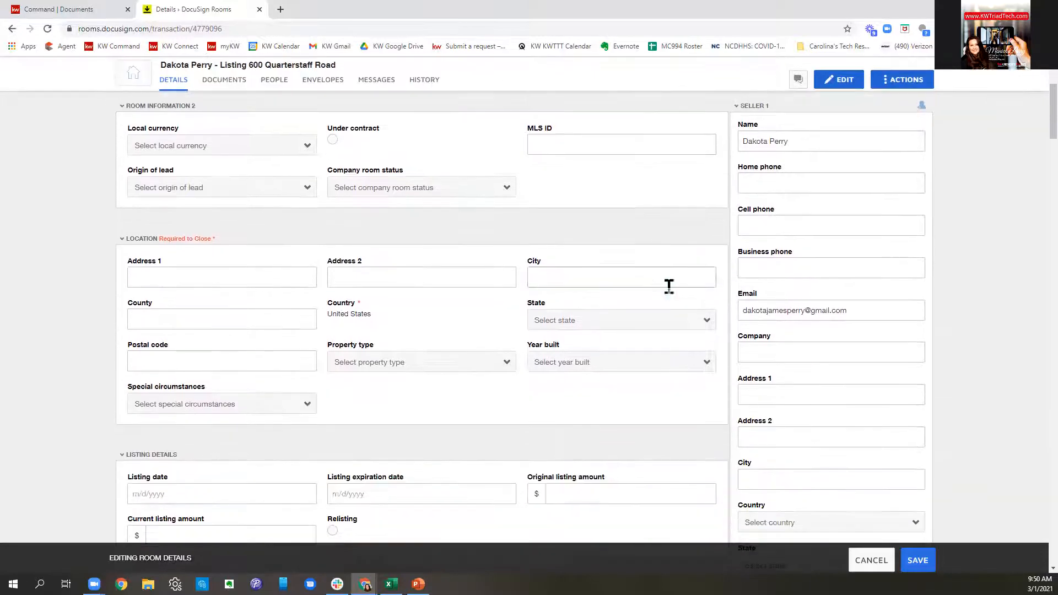
click(241, 273)
click(245, 239)
click(226, 274)
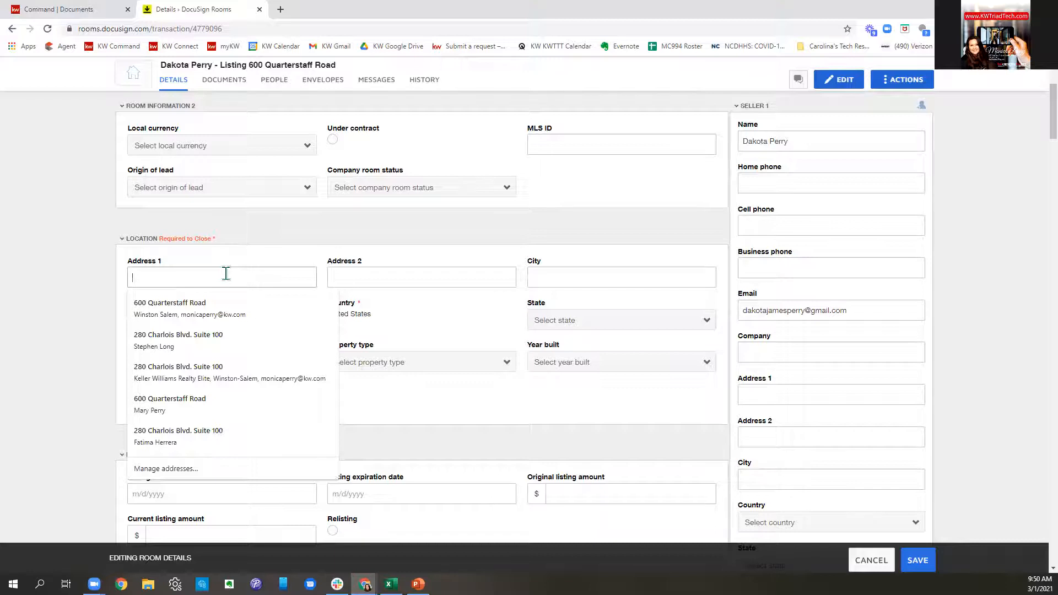
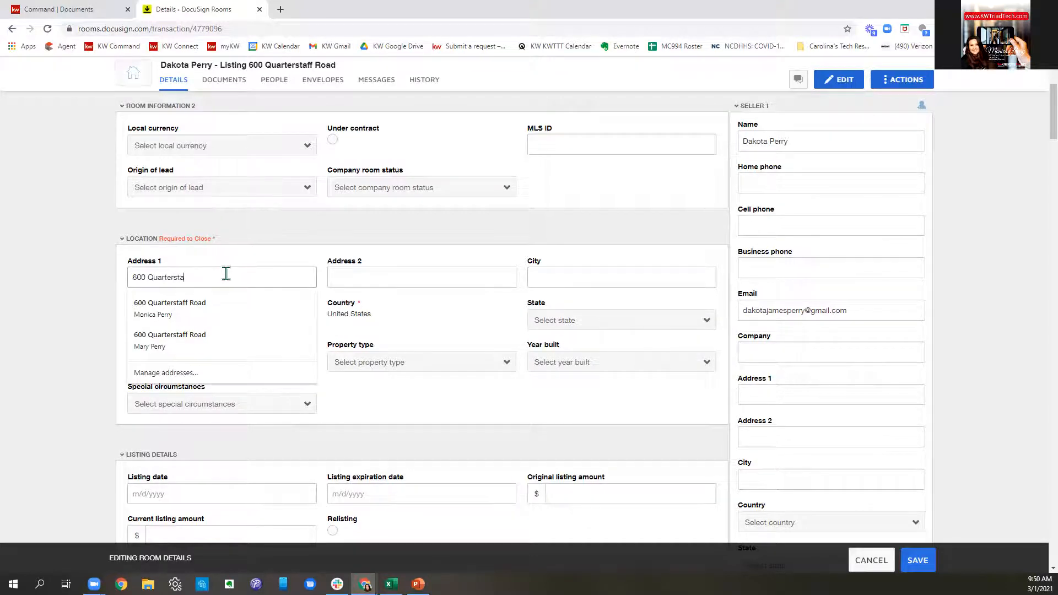
click(603, 268)
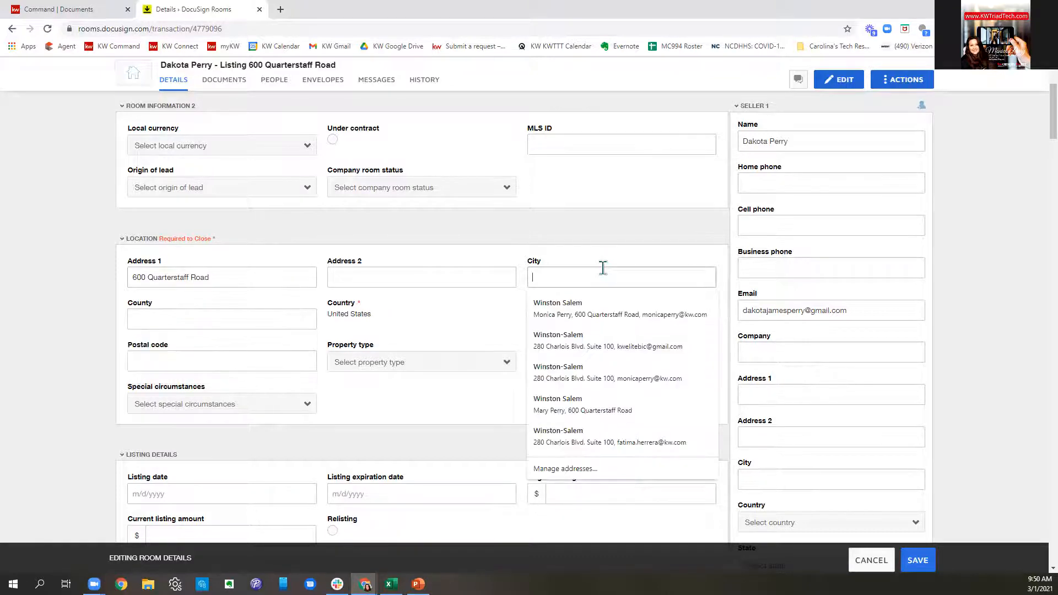
text(Winston-Salem)
click(485, 329)
- Set the property's state to North Carolina, postal code 27104 and county Forsyth
click(682, 330)
scroll(639, 262, down, 8)
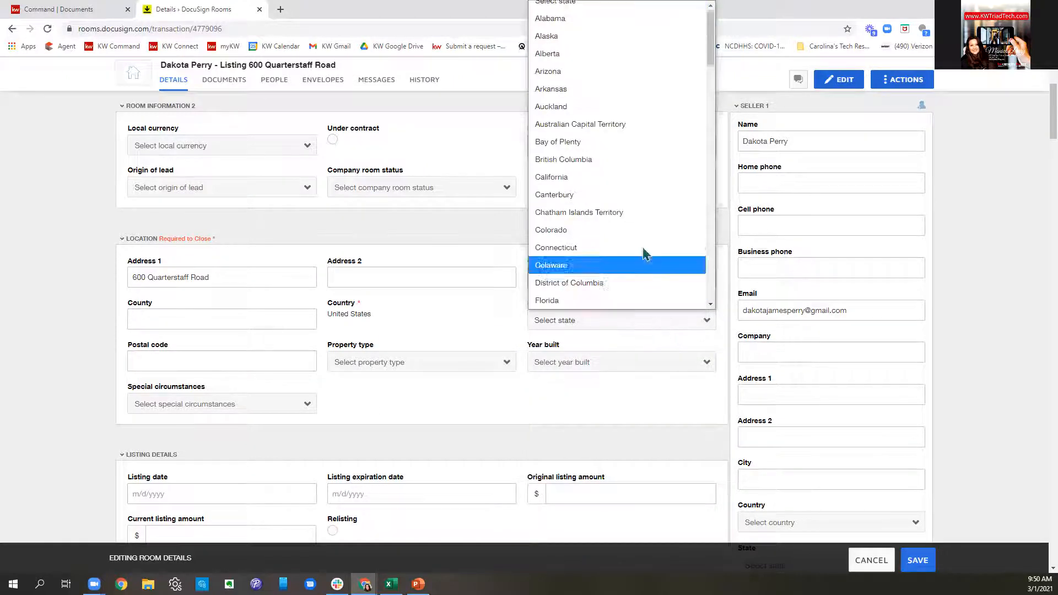
scroll(627, 267, down, 4)
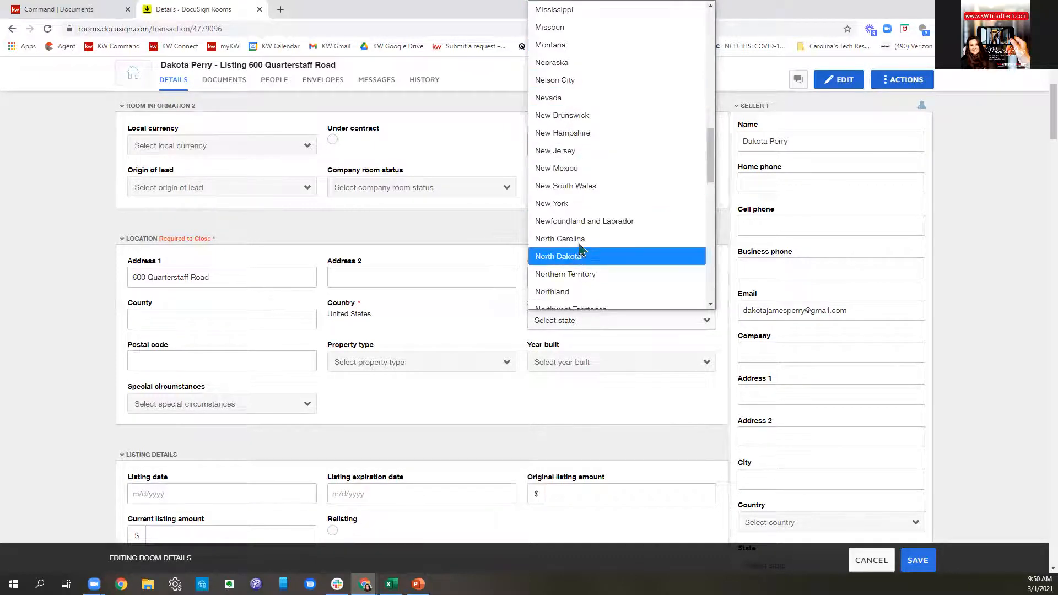
click(573, 239)
click(229, 365)
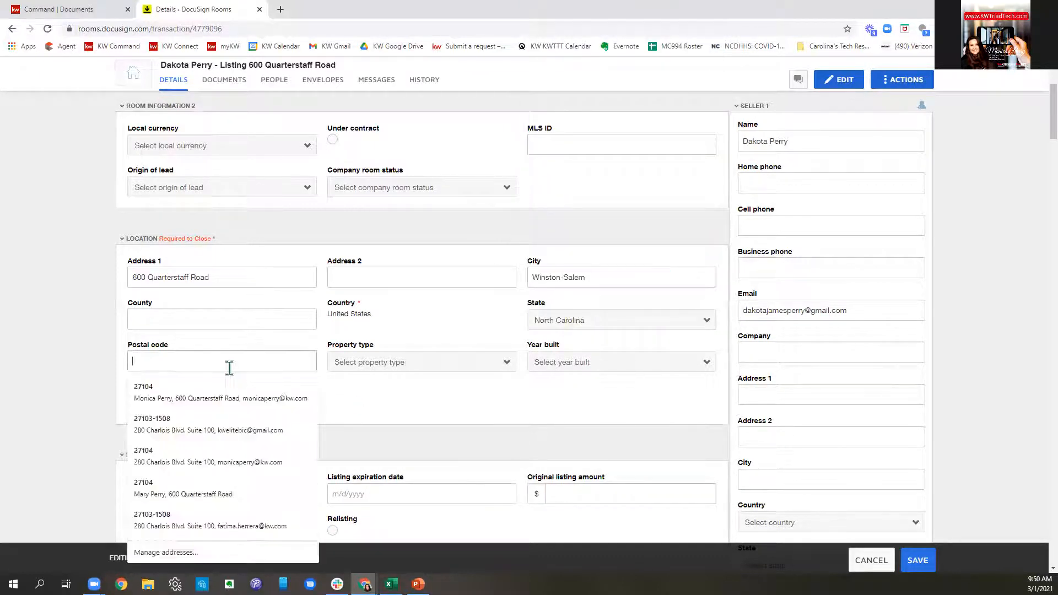
text(27104)
click(200, 311)
text(Forsyth)
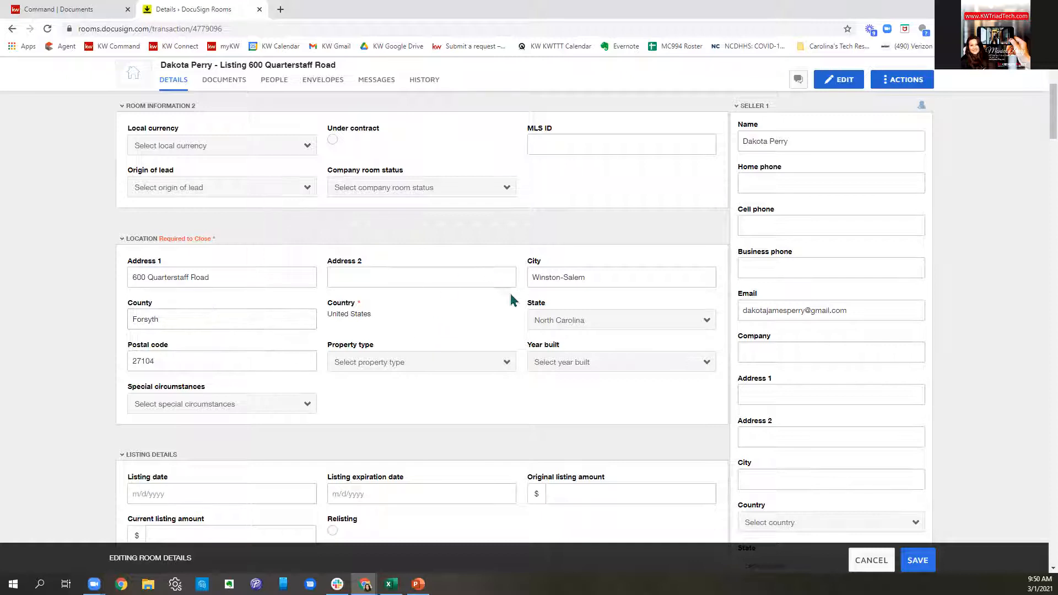
- Choose property type Residential Detached and year built 1963
scroll(510, 301, down, 2)
click(435, 264)
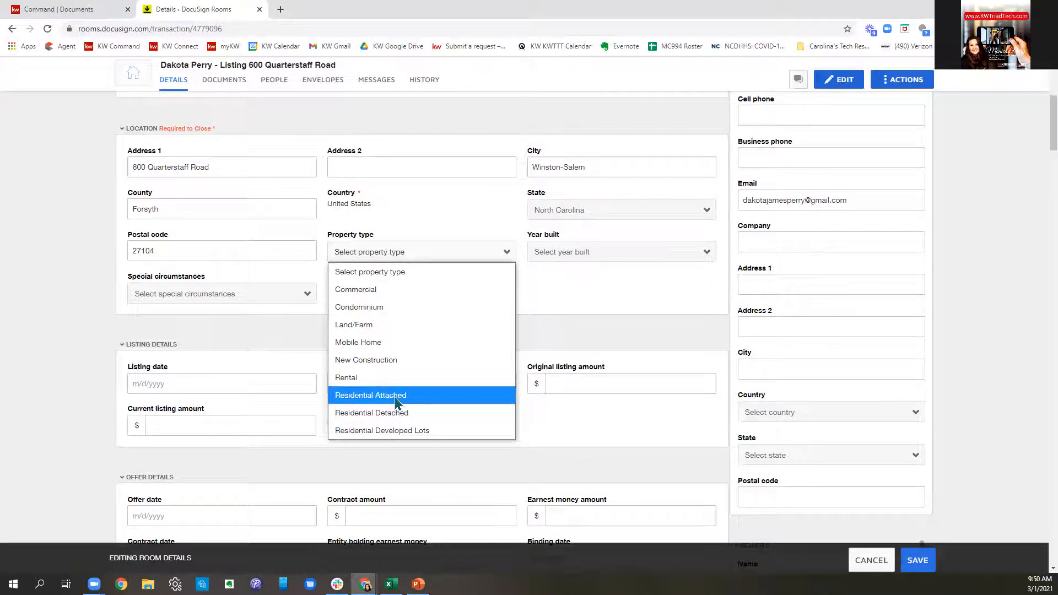
click(398, 414)
click(587, 256)
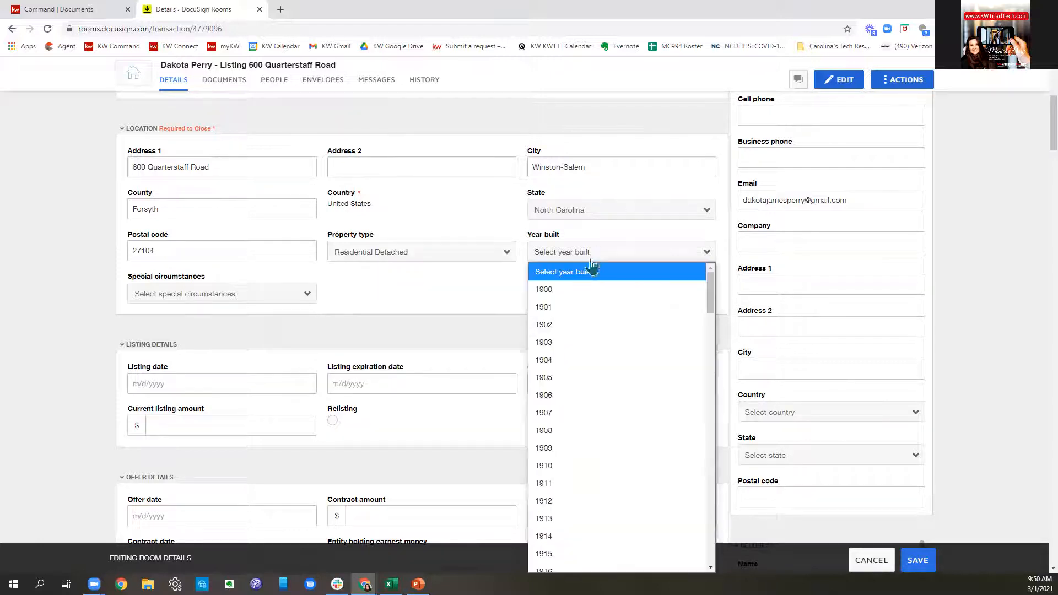
scroll(573, 413, down, 15)
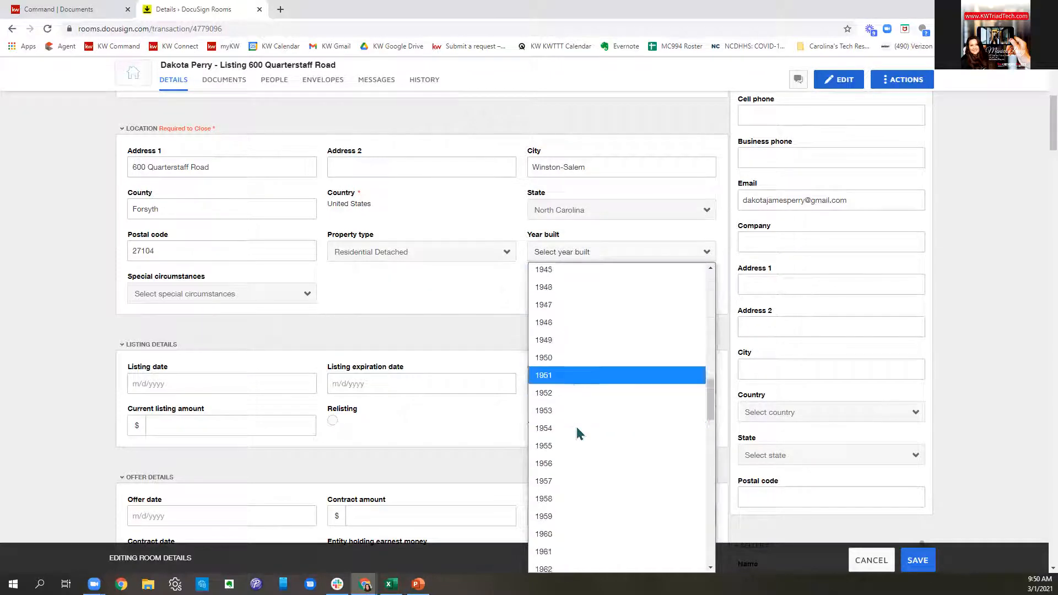
scroll(577, 433, down, 3)
click(584, 411)
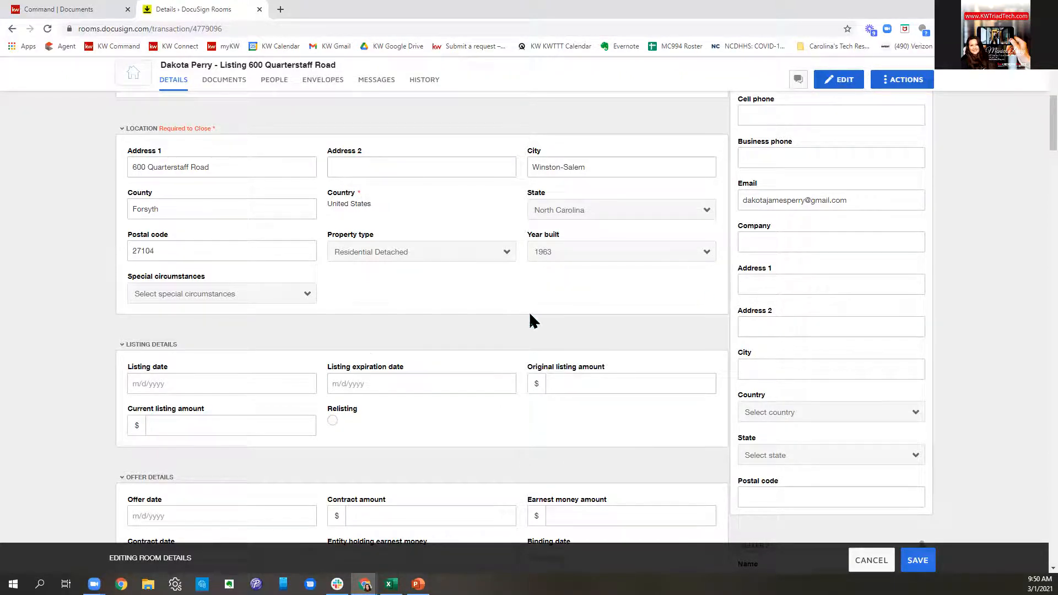
scroll(524, 307, down, 1)
scroll(524, 307, down, 1)
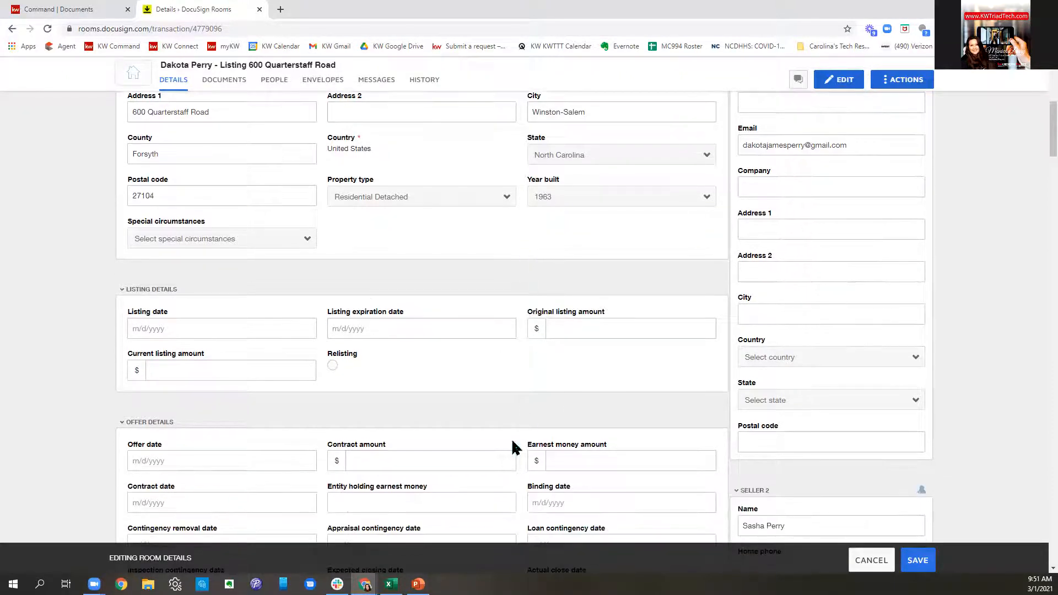
- Set the listing date to 3/4/2021 and the listing expiration date to 6/30/2021
click(248, 329)
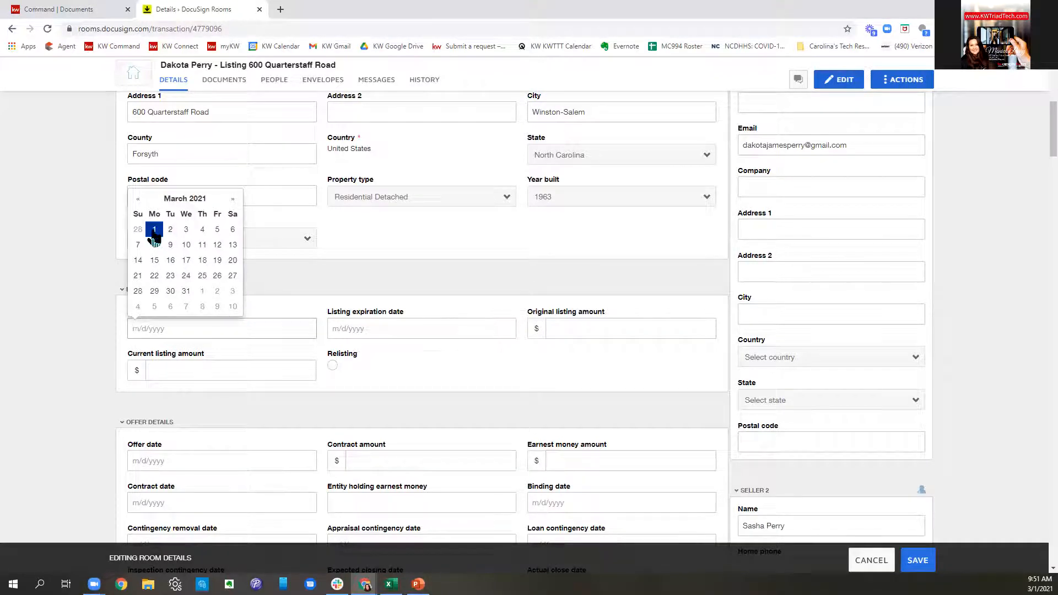
click(202, 230)
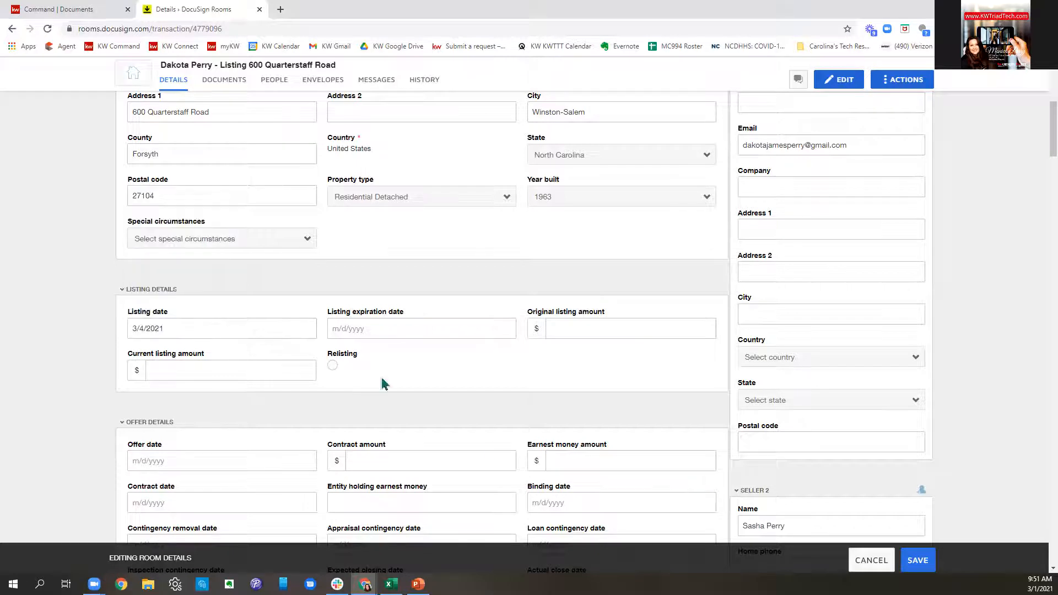
click(406, 329)
click(432, 199)
double_click(433, 199)
click(433, 199)
click(338, 200)
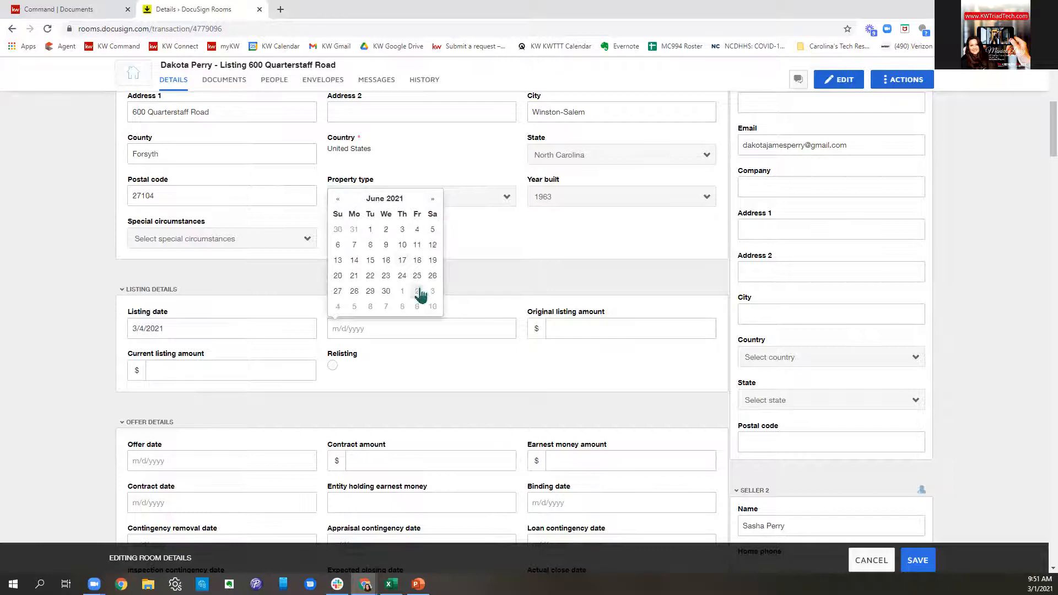
click(387, 291)
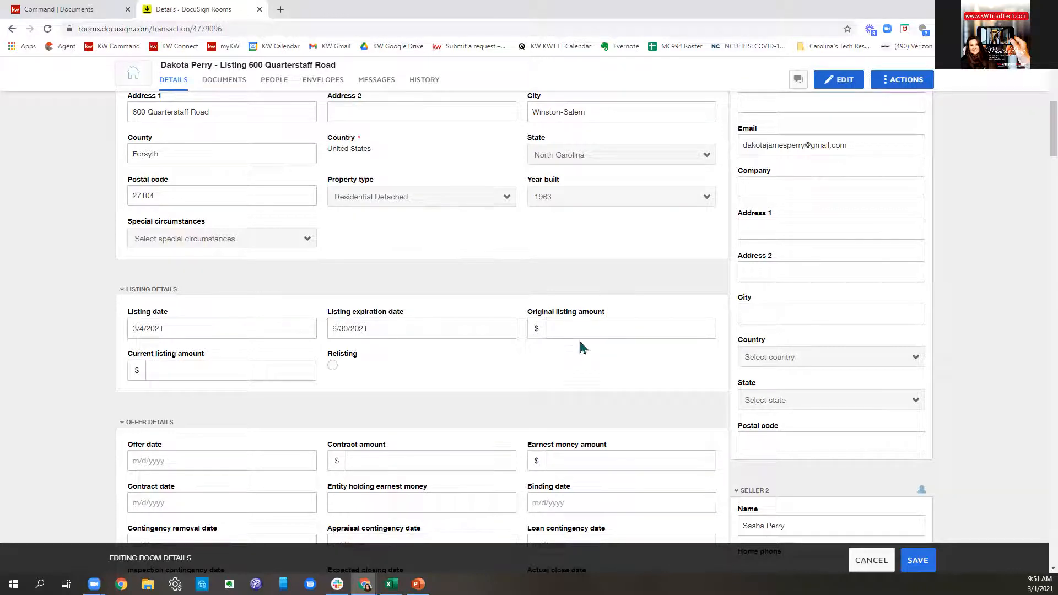
- Enter 390000 as the original listing amount and save the room details
text(390000)
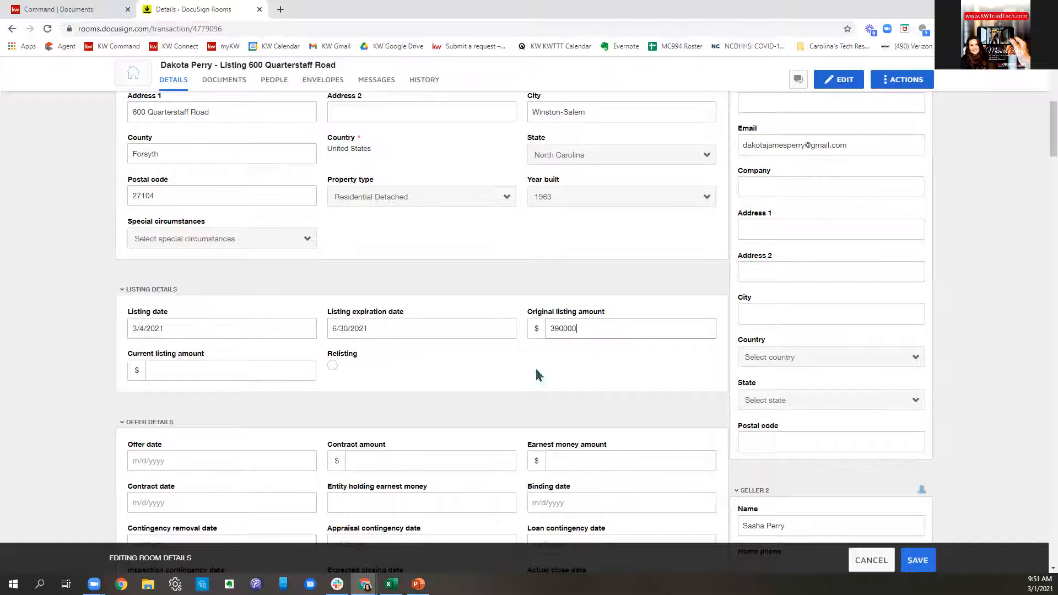
click(241, 373)
scroll(535, 385, down, 4)
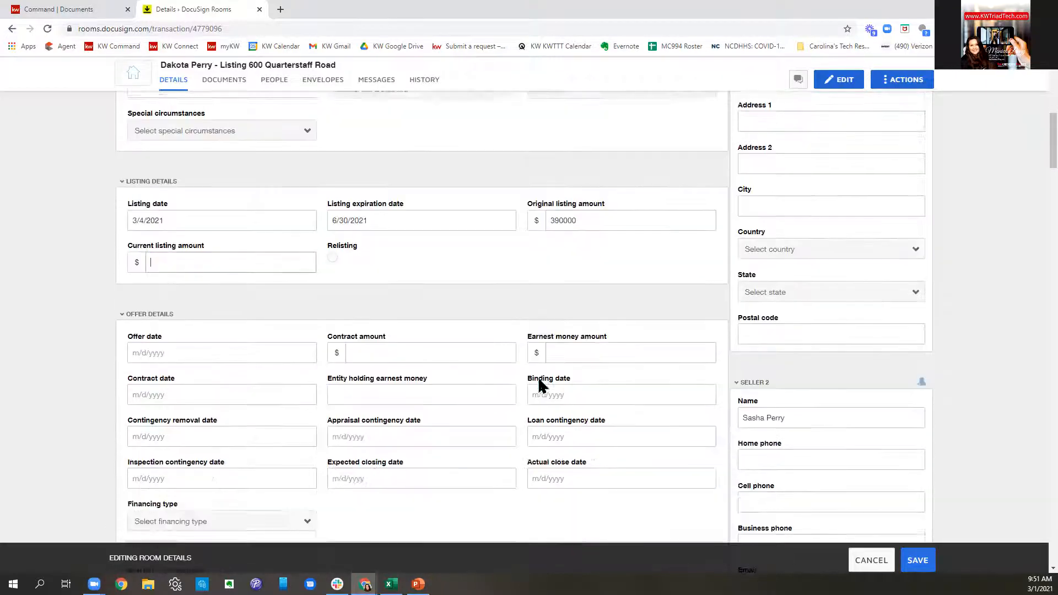
scroll(538, 336, down, 7)
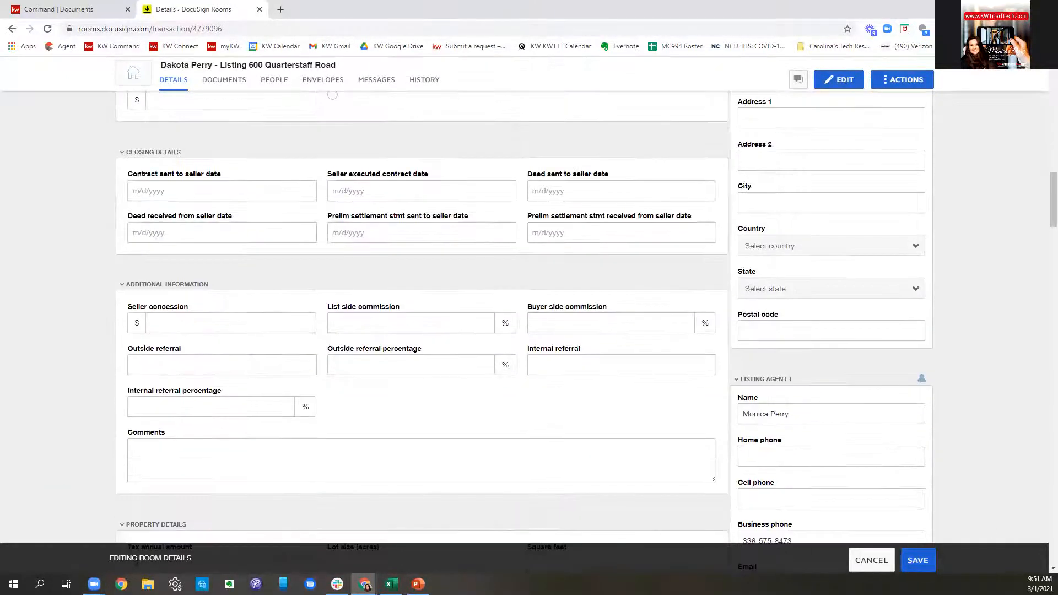
click(916, 561)
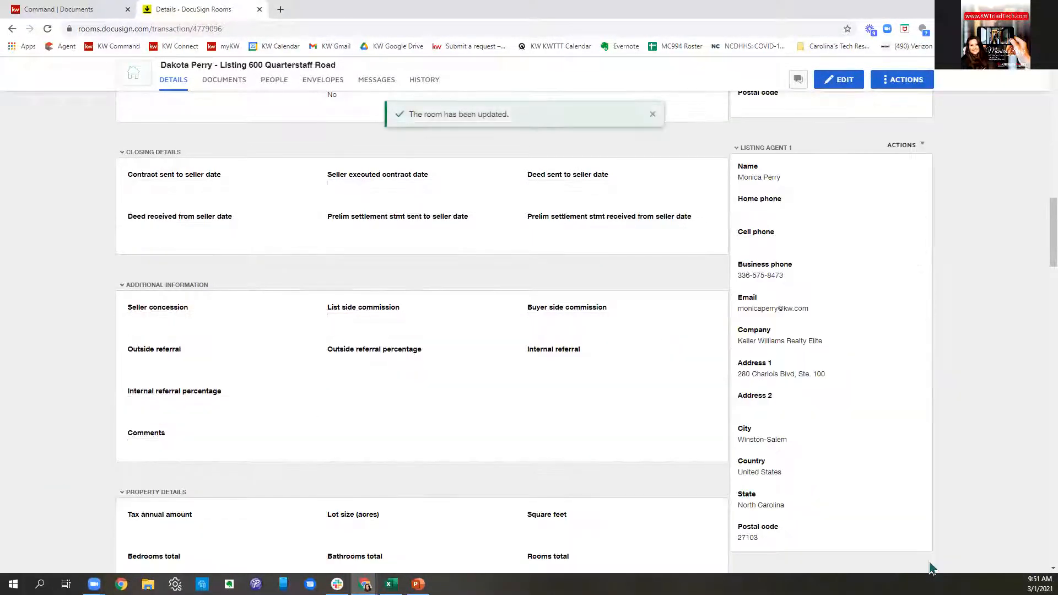
- Go to the room's empty Documents page and choose ADD > DocuSign Forms
scroll(928, 519, up, 7)
scroll(912, 518, up, 8)
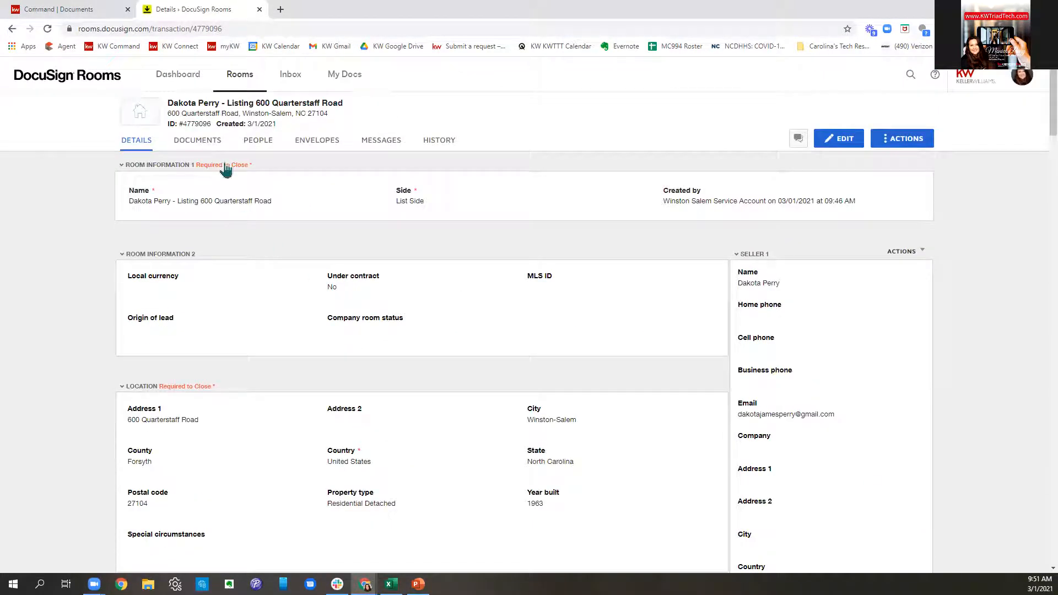
click(202, 141)
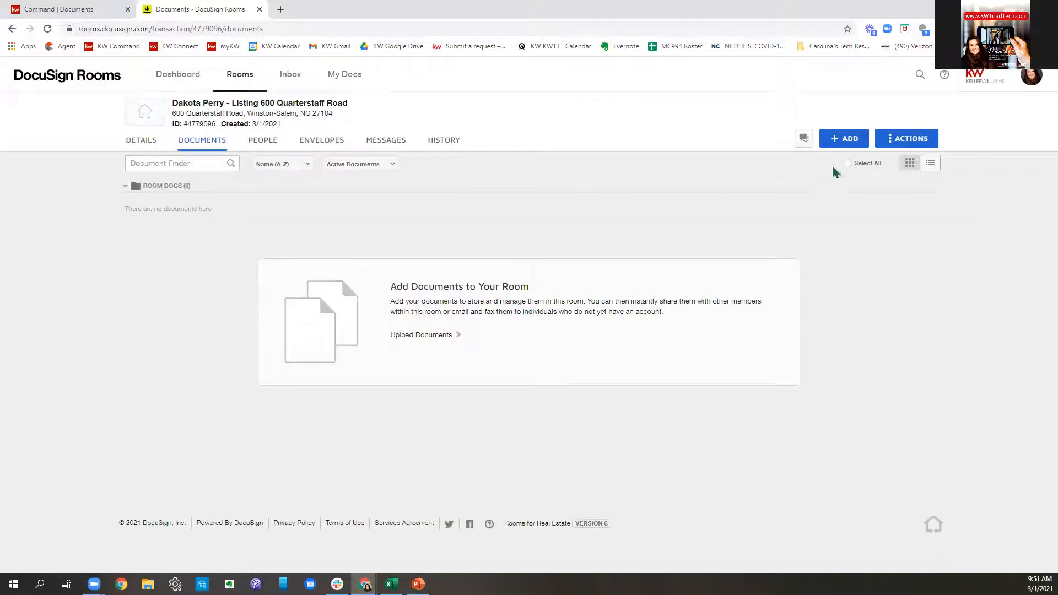
click(844, 146)
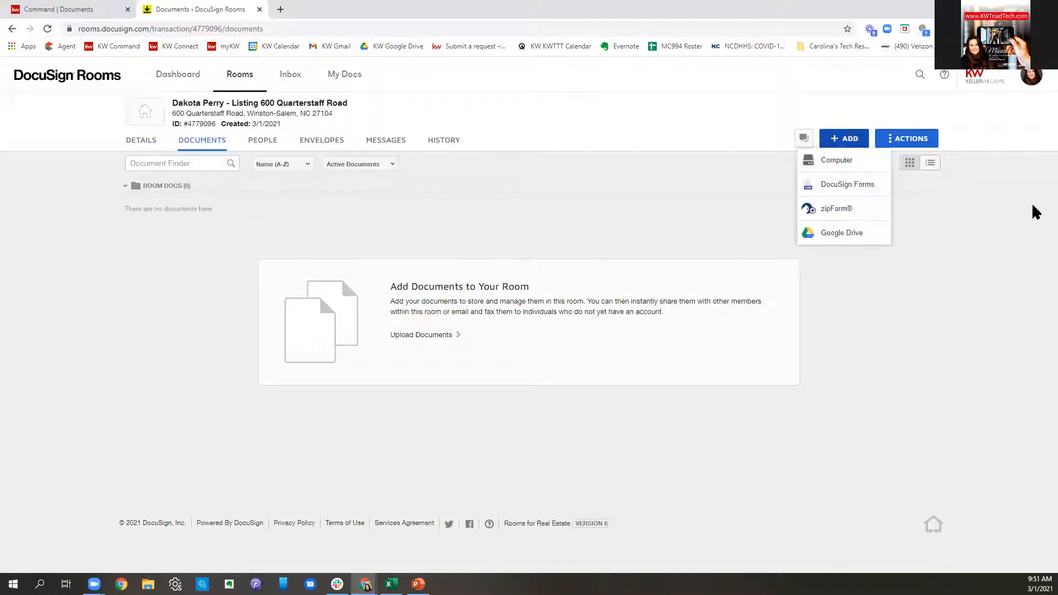
click(854, 186)
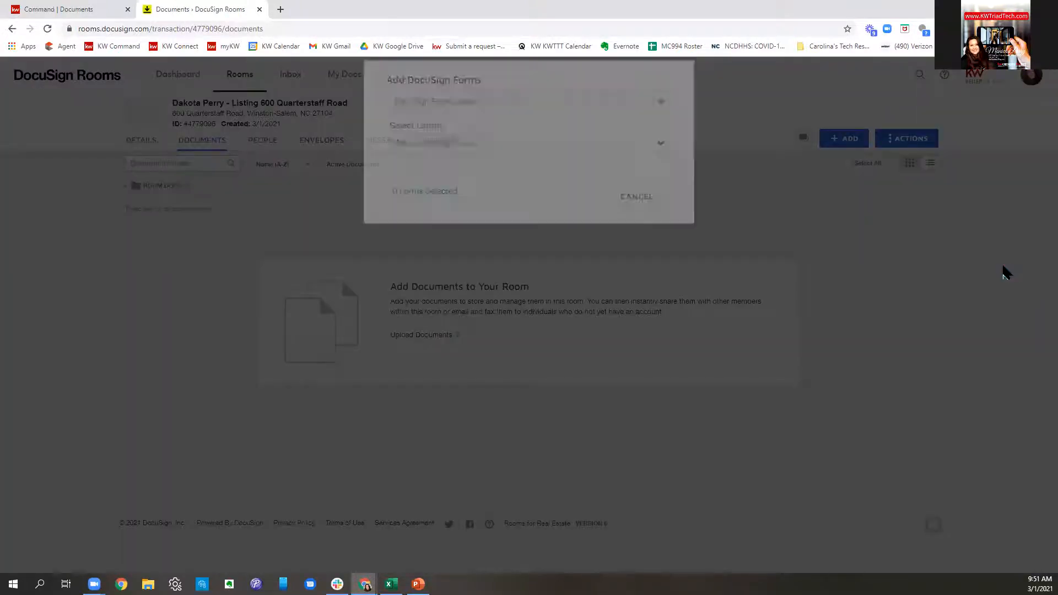
- Switch the forms source to DocuSign Forms Group and select the KWRE Listing Forms group
click(479, 113)
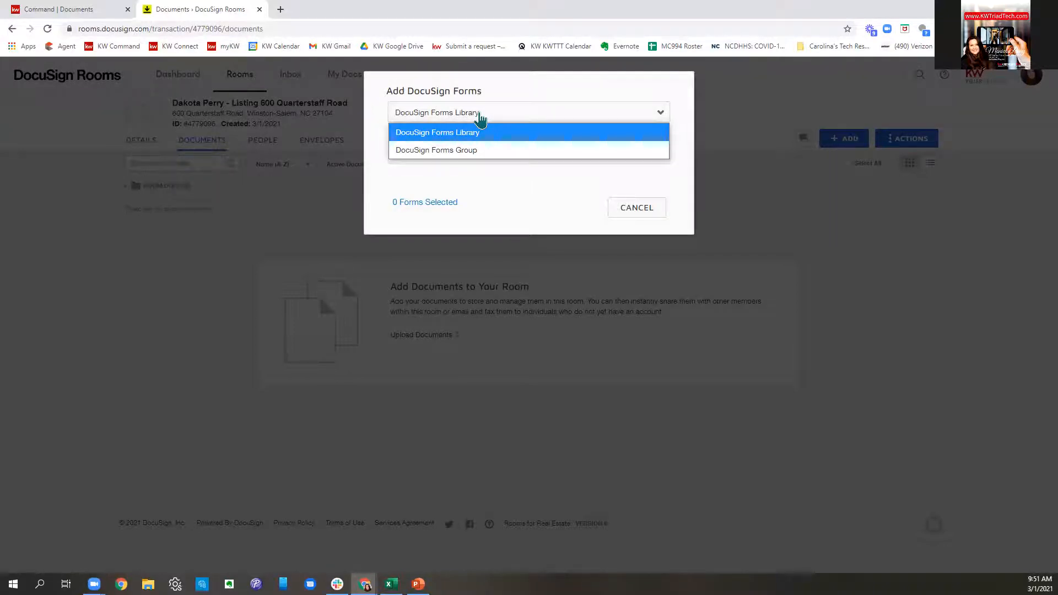
click(457, 155)
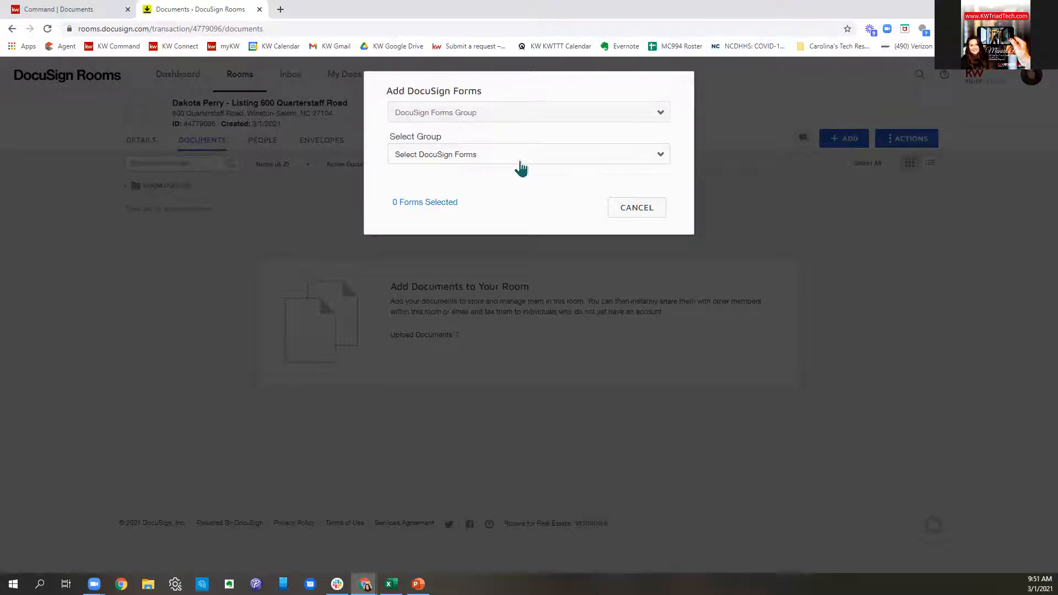
click(481, 159)
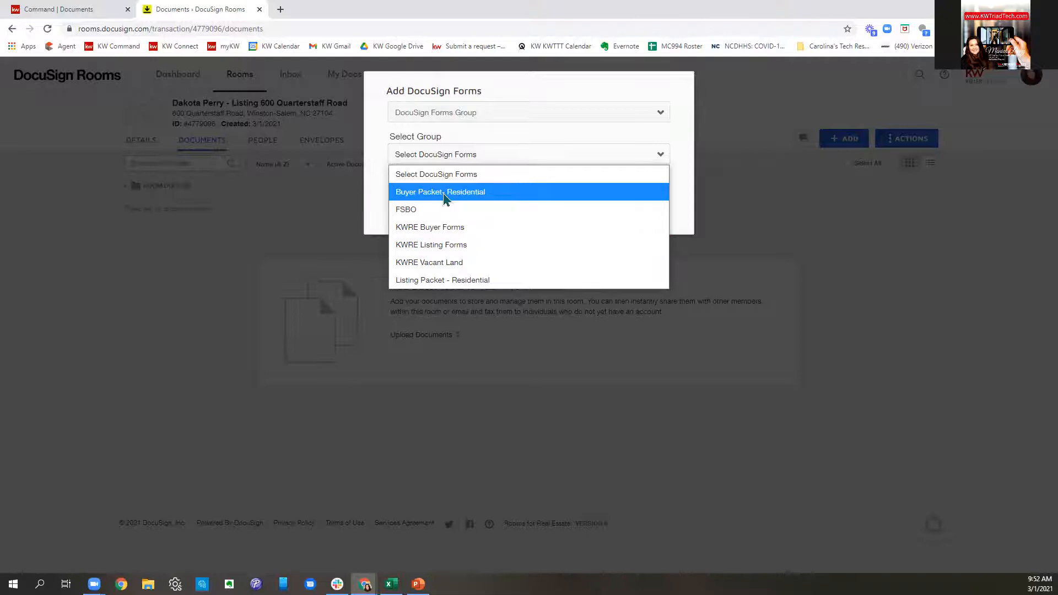
click(441, 252)
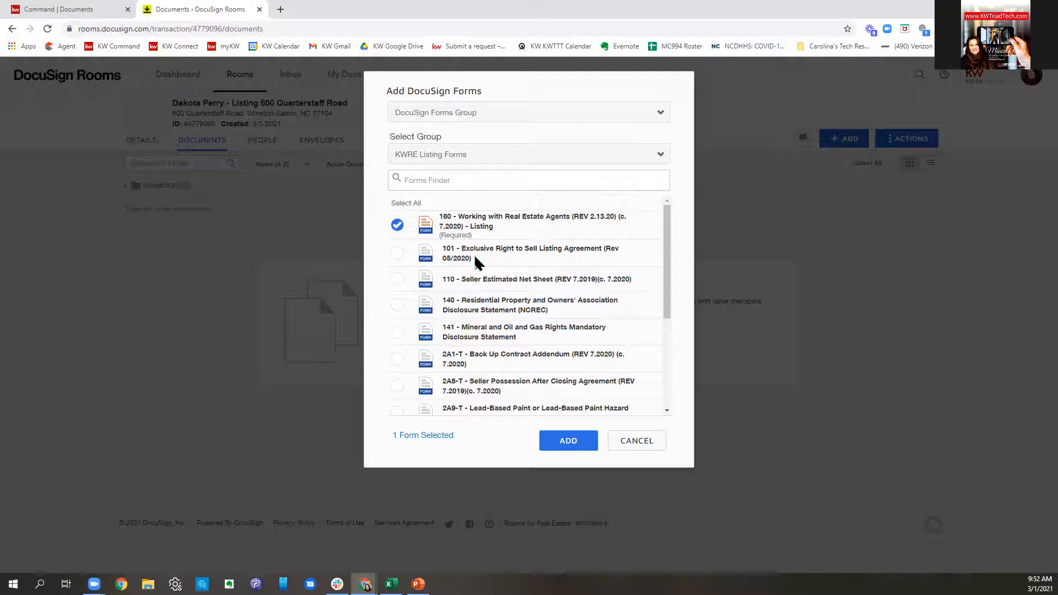
- Tick forms 101, 2A9-T and Q&A Home Inspections, leaving KW 994 unticked
click(398, 256)
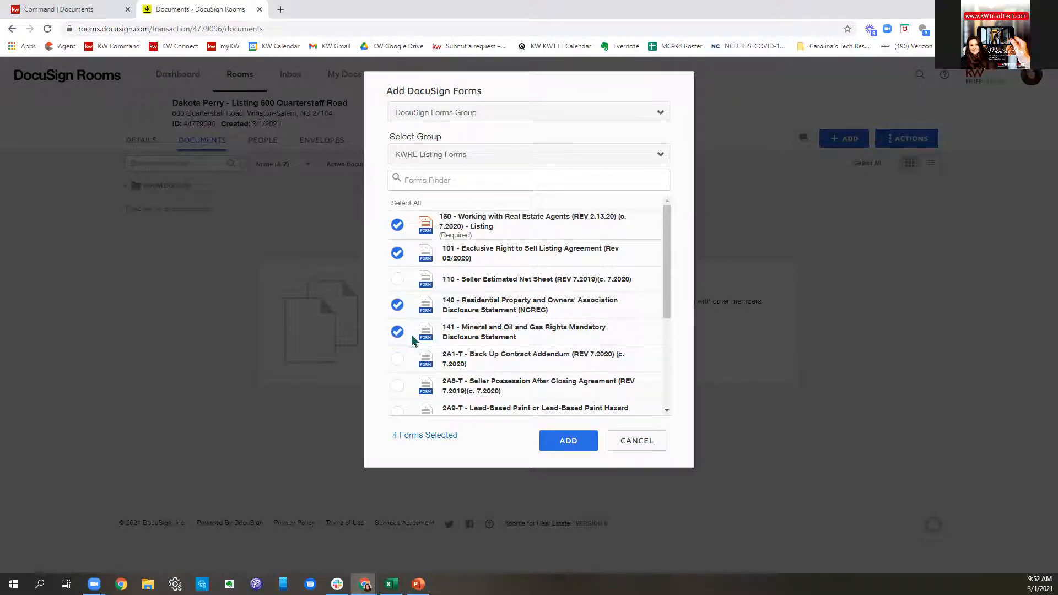
scroll(430, 346, down, 2)
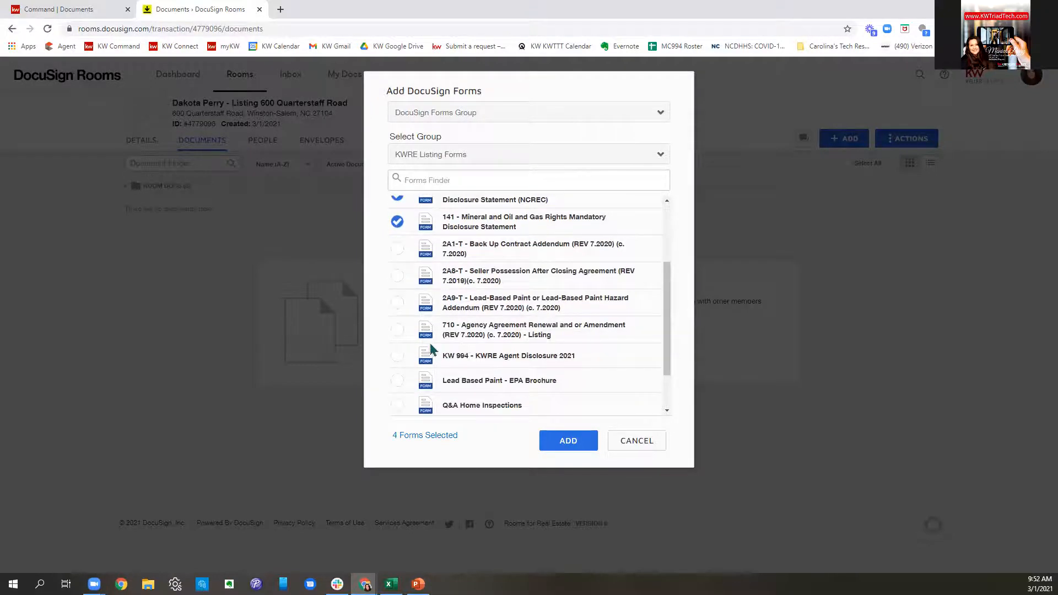
click(397, 305)
click(398, 358)
click(397, 358)
scroll(513, 370, down, 1)
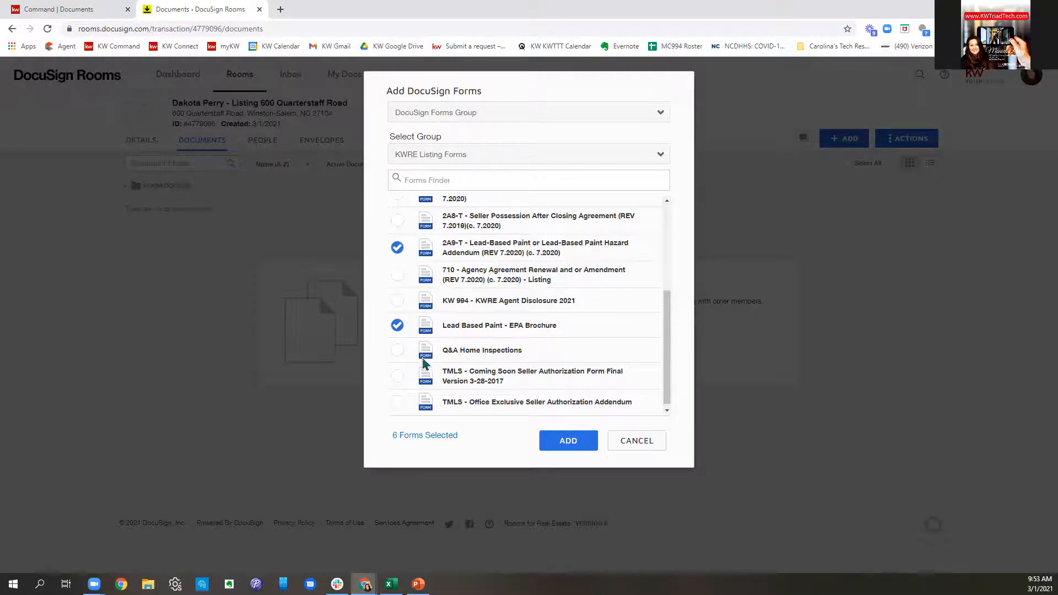
click(397, 353)
scroll(600, 351, down, 1)
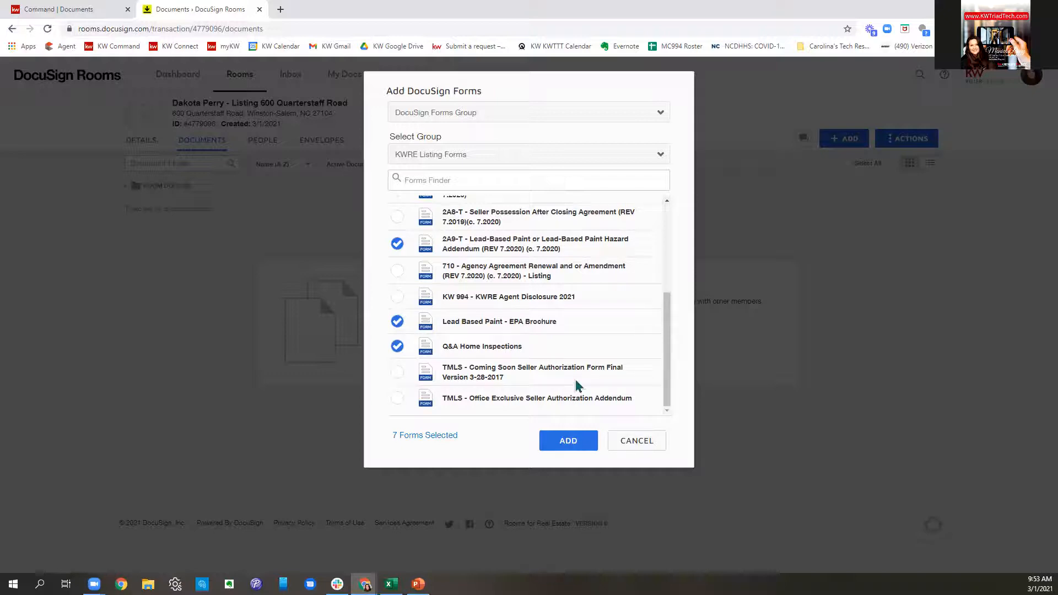
- Add the seven selected KWRE listing forms to the room's Room Docs folder
click(560, 450)
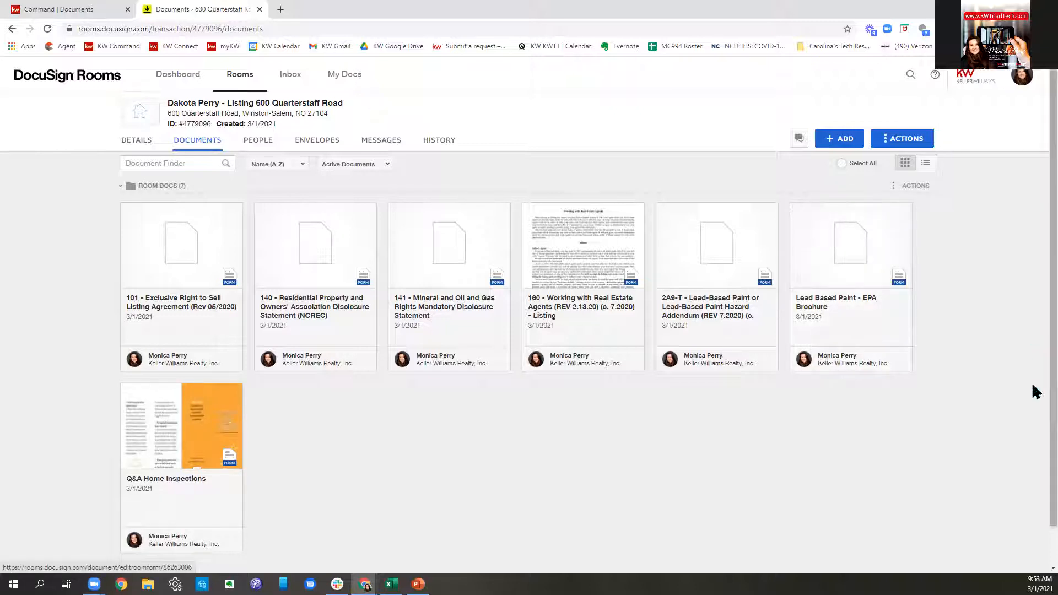
- Open form 160 Working with Real Estate Agents and enter the agent's license number on page 3
click(570, 242)
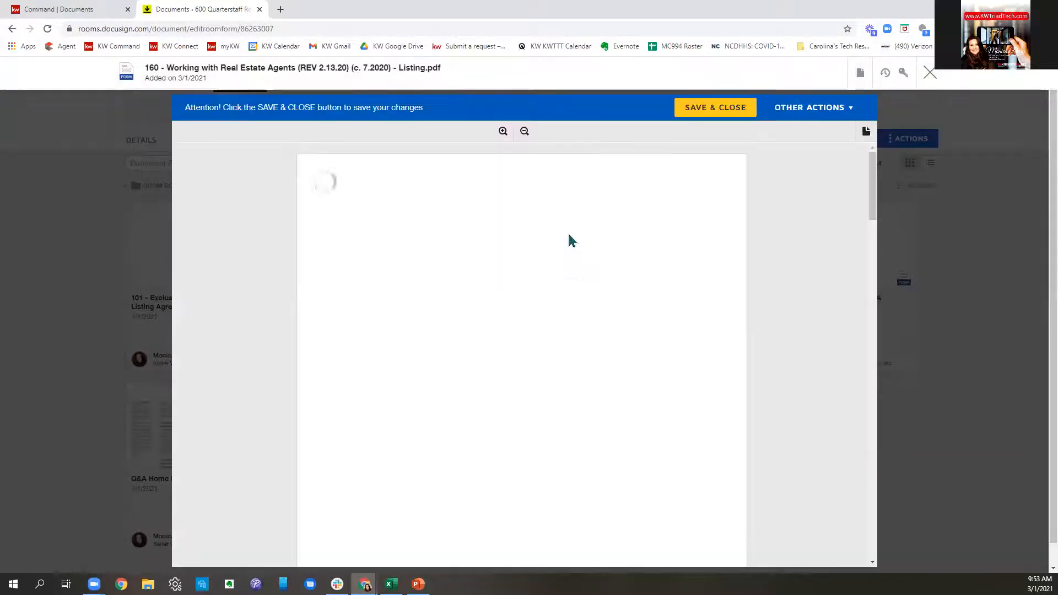
scroll(570, 253, down, 6)
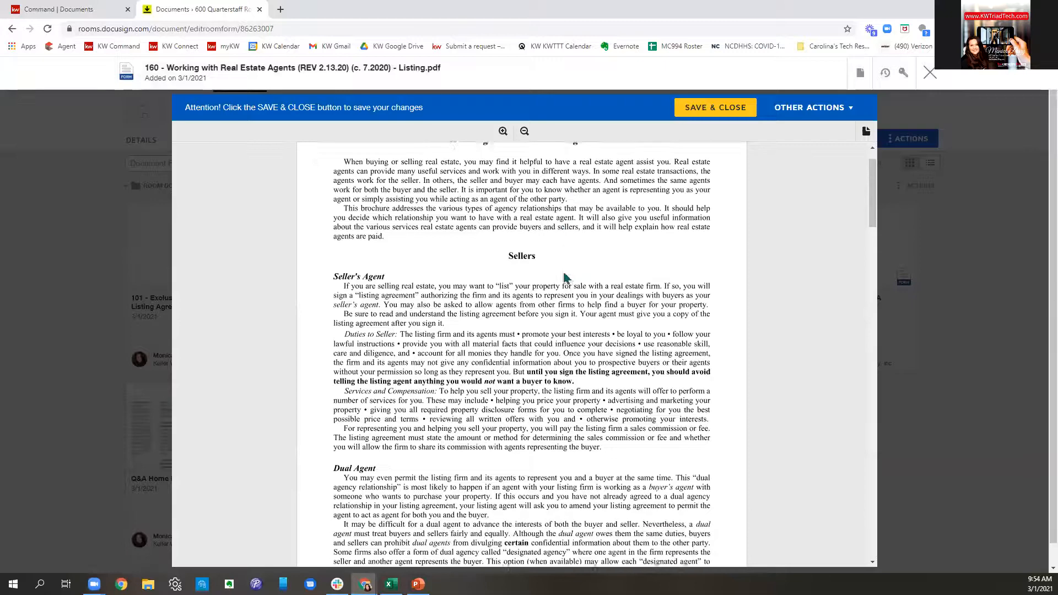
scroll(572, 276, down, 14)
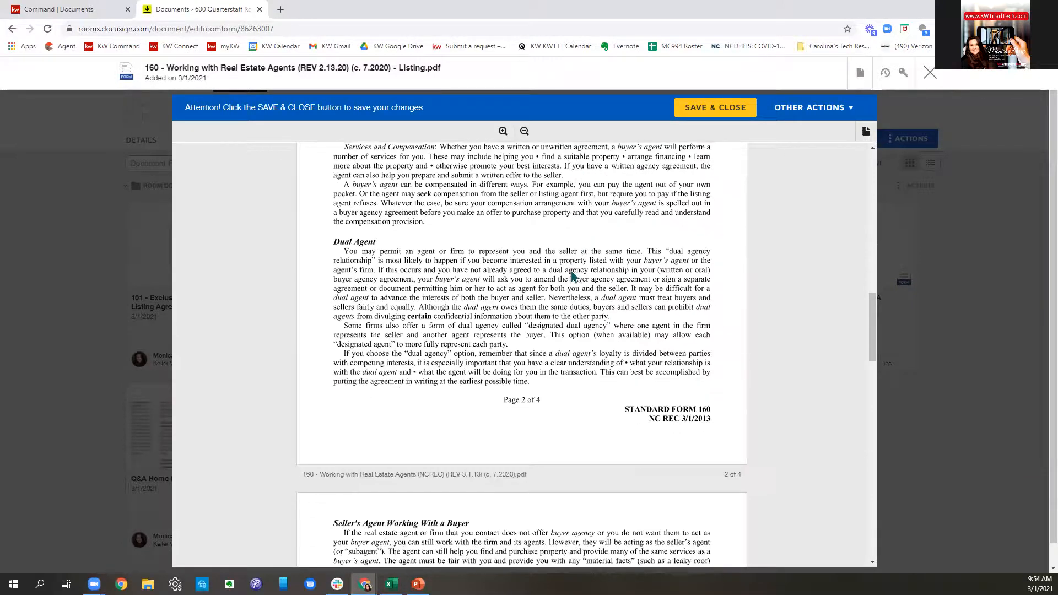
scroll(571, 277, down, 3)
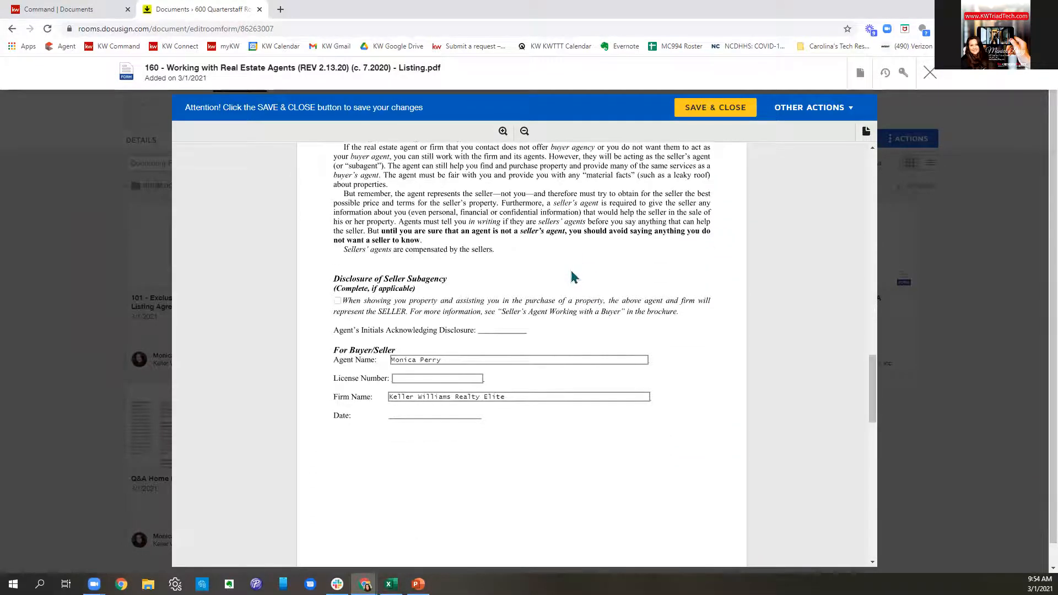
click(443, 380)
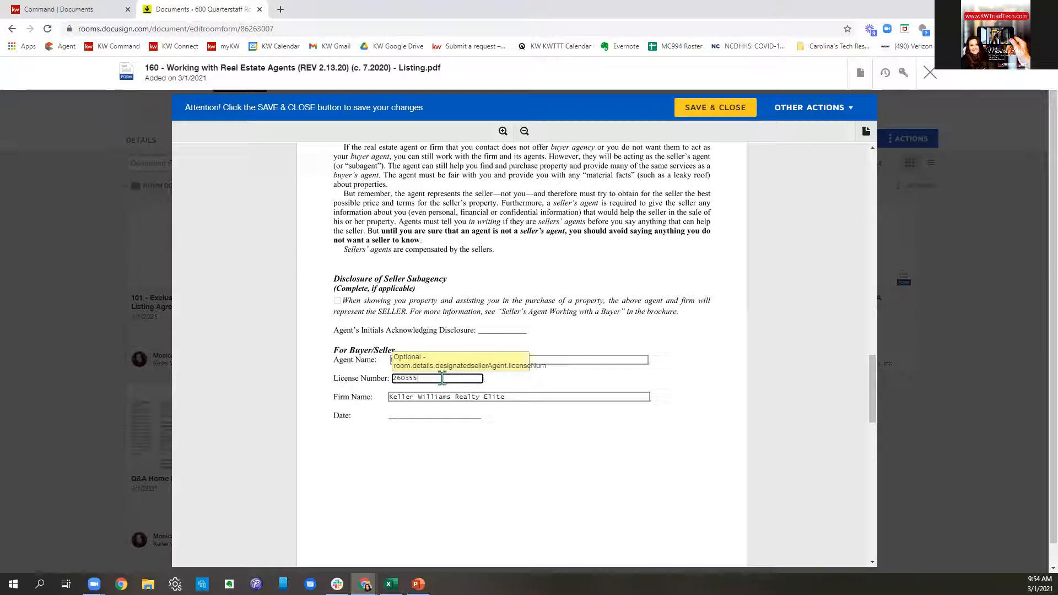
click(602, 439)
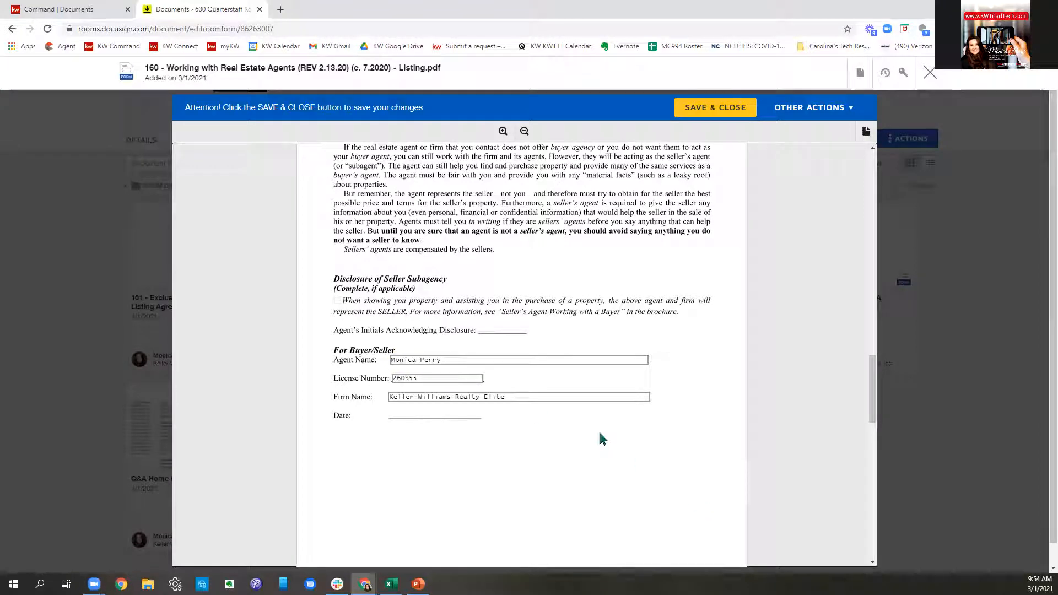
- Enter the license number on page 4 and save and close the form
scroll(650, 372, down, 10)
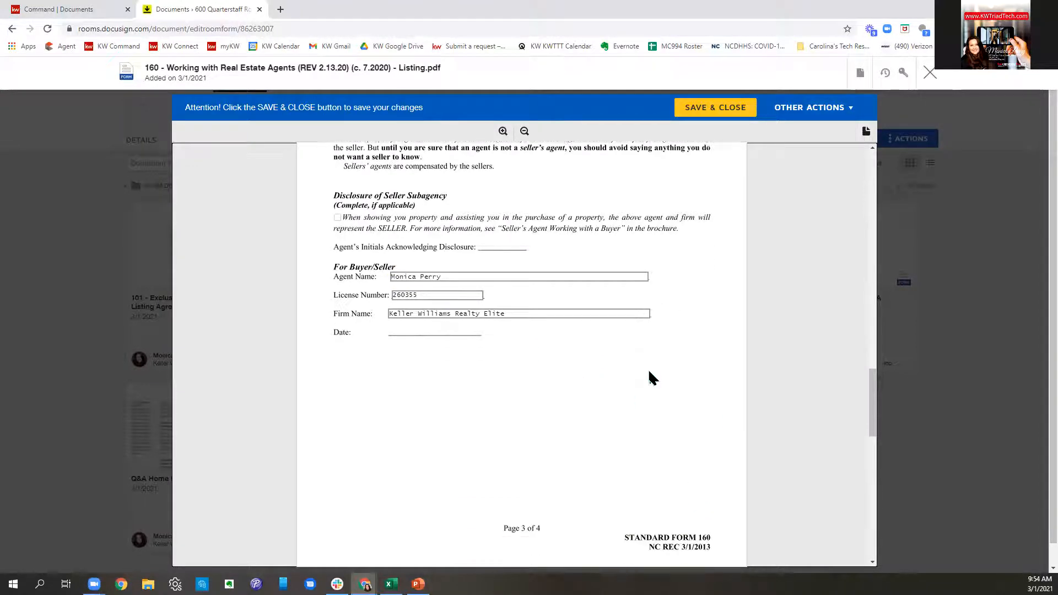
scroll(545, 355, down, 2)
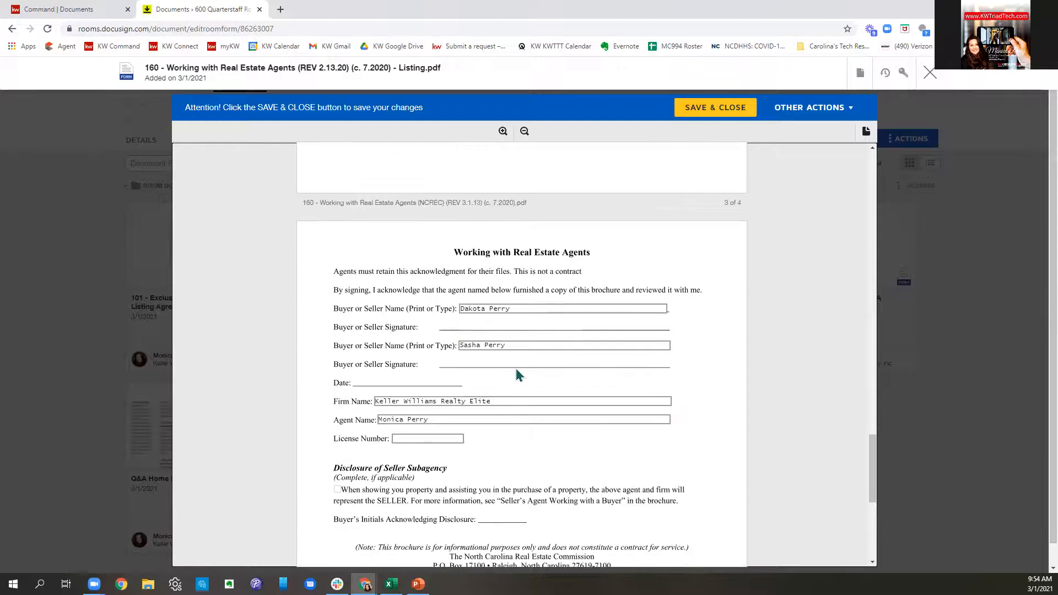
click(439, 331)
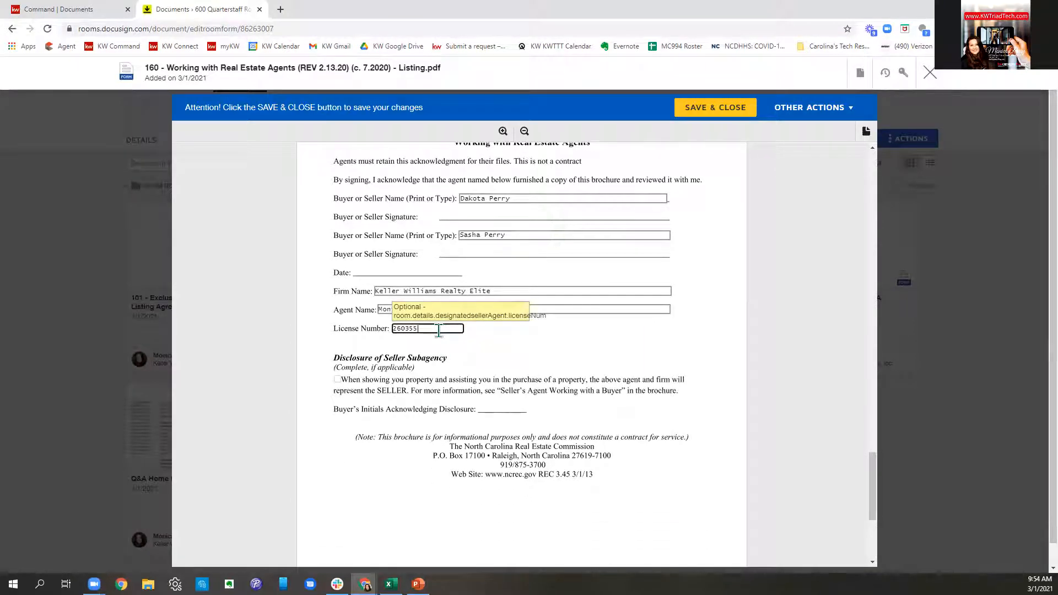
scroll(678, 307, down, 1)
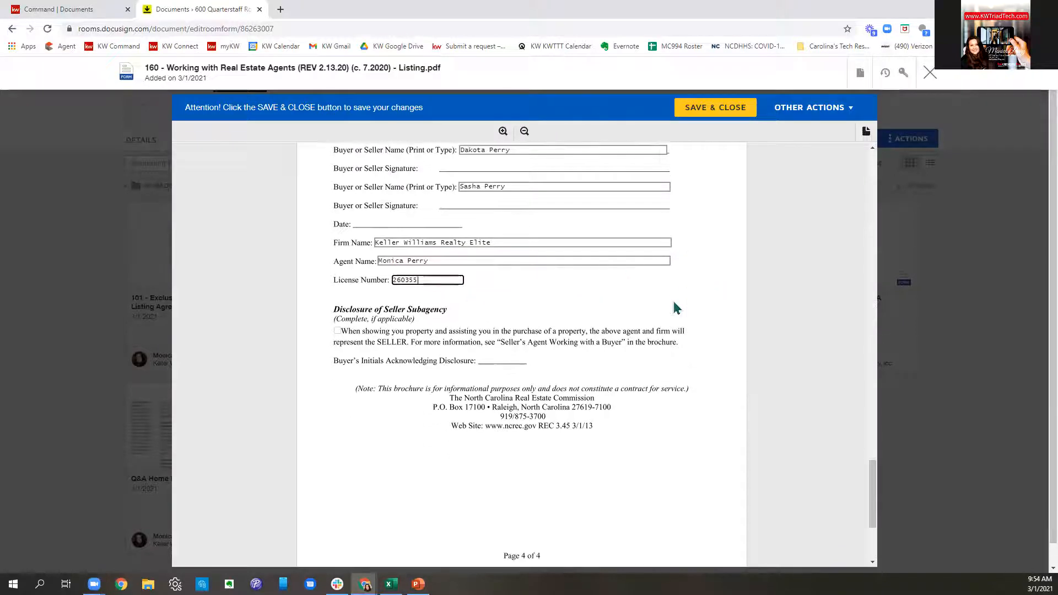
scroll(683, 322, up, 8)
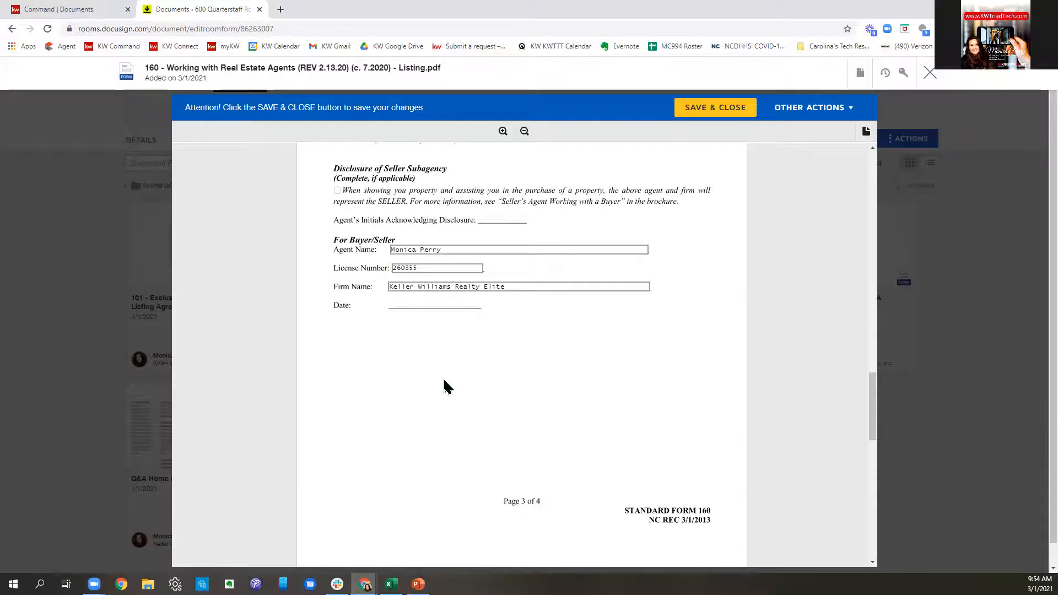
scroll(551, 331, down, 1)
scroll(604, 254, down, 8)
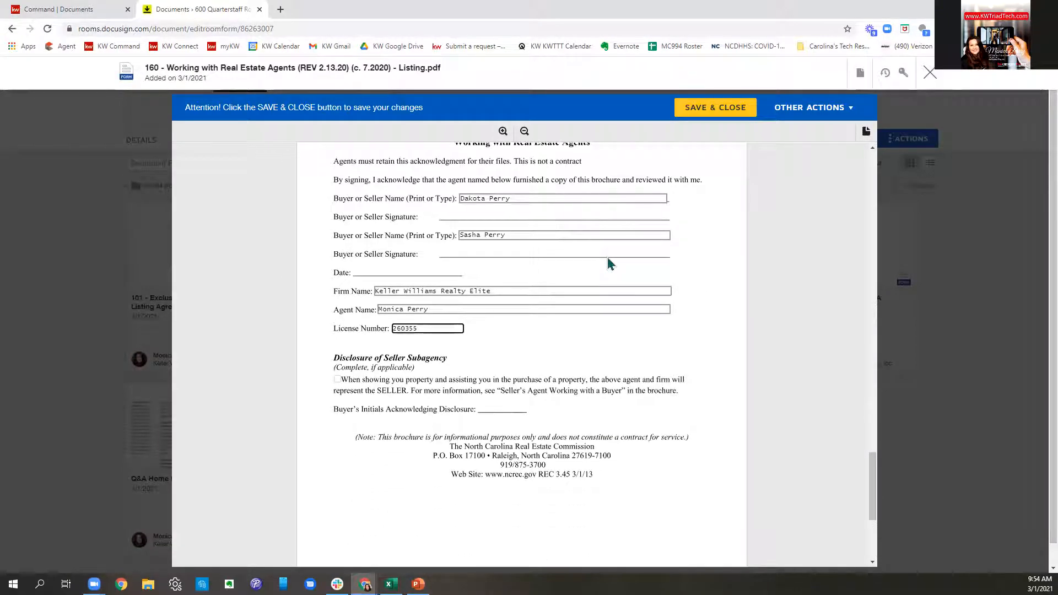
click(711, 113)
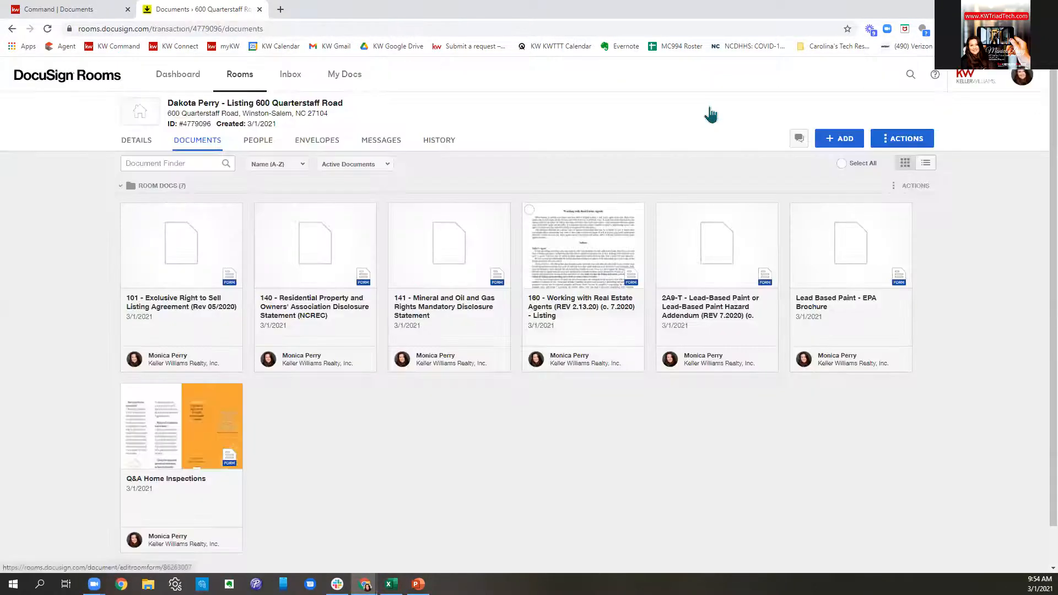
- Open form 101 and make its Effective Date the date both Seller and Firm sign
click(172, 272)
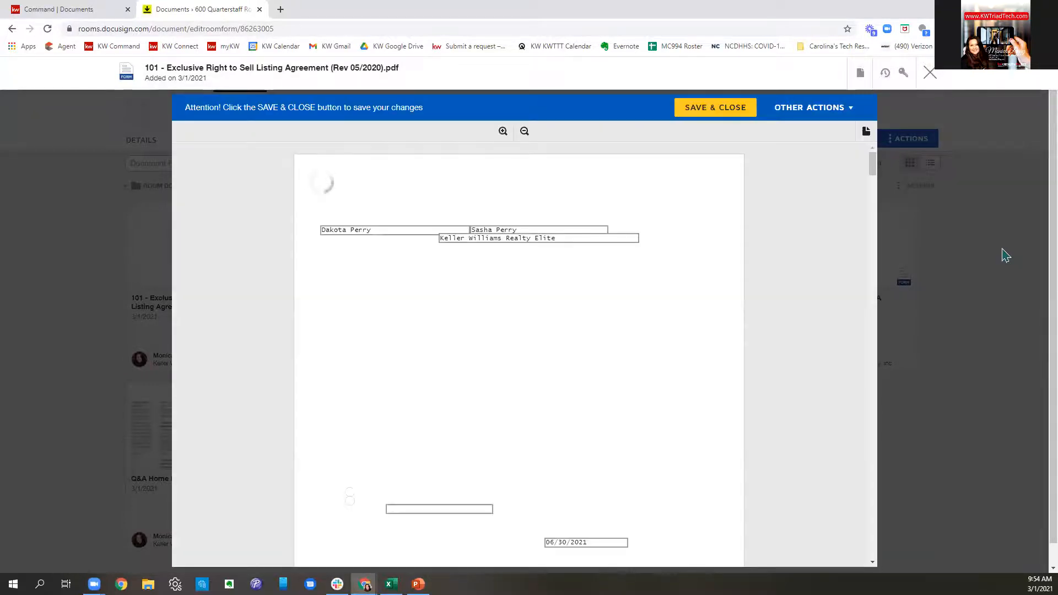
scroll(682, 292, down, 2)
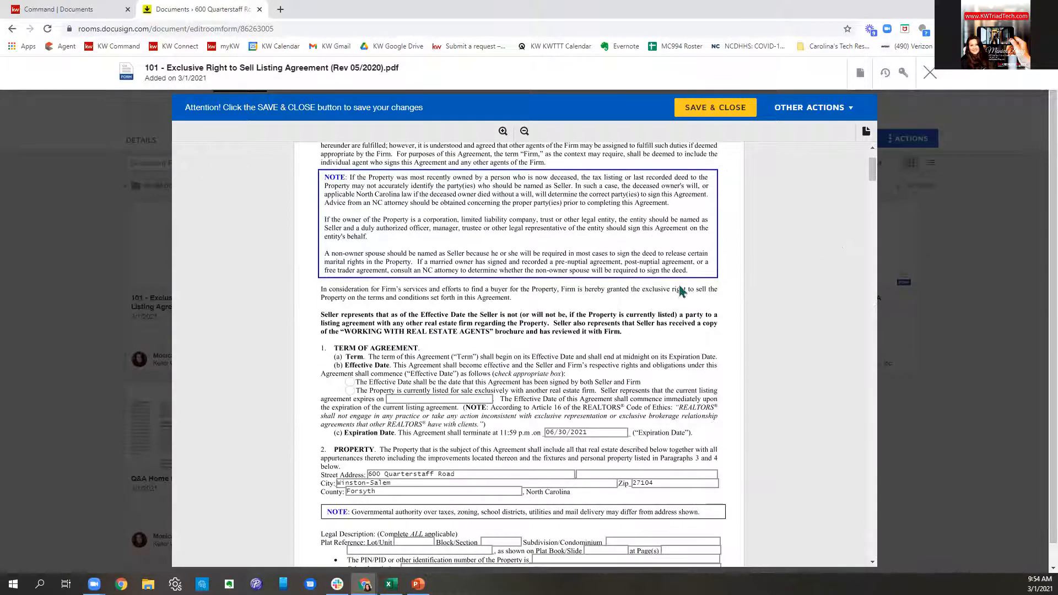
scroll(682, 292, down, 2)
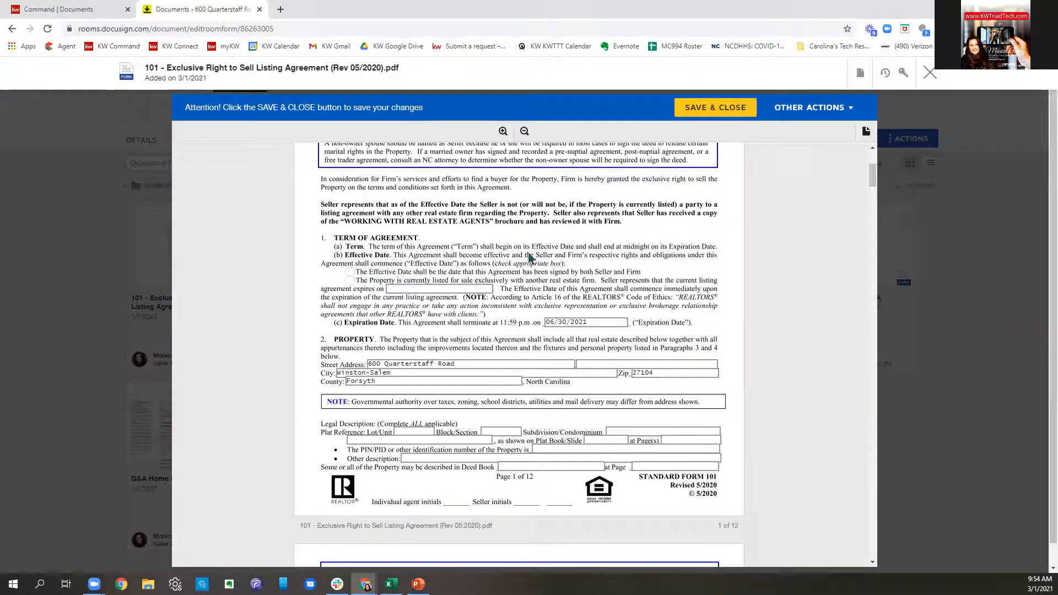
click(349, 271)
scroll(722, 276, down, 2)
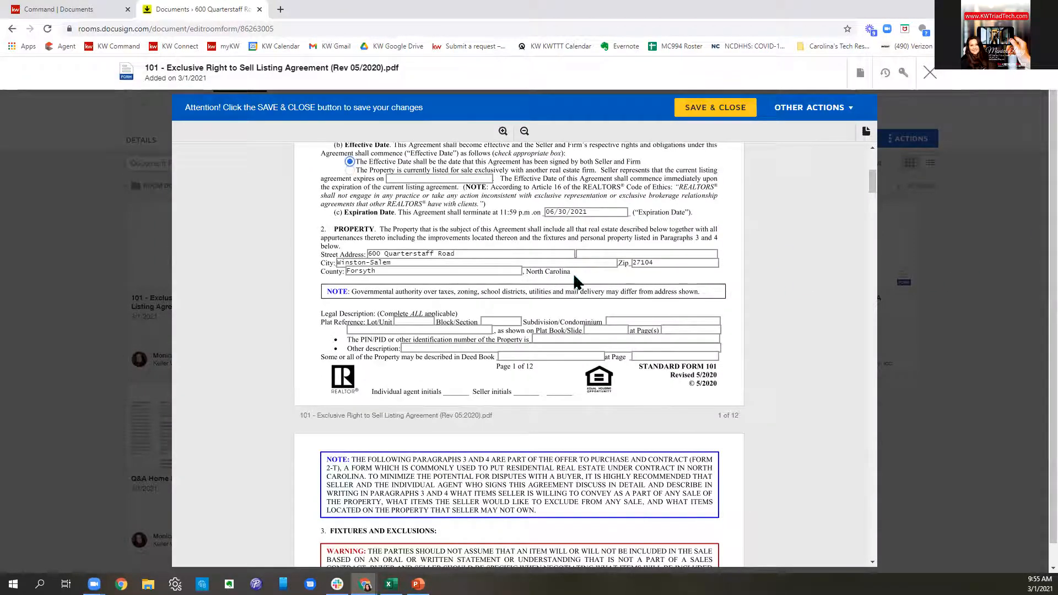
click(599, 214)
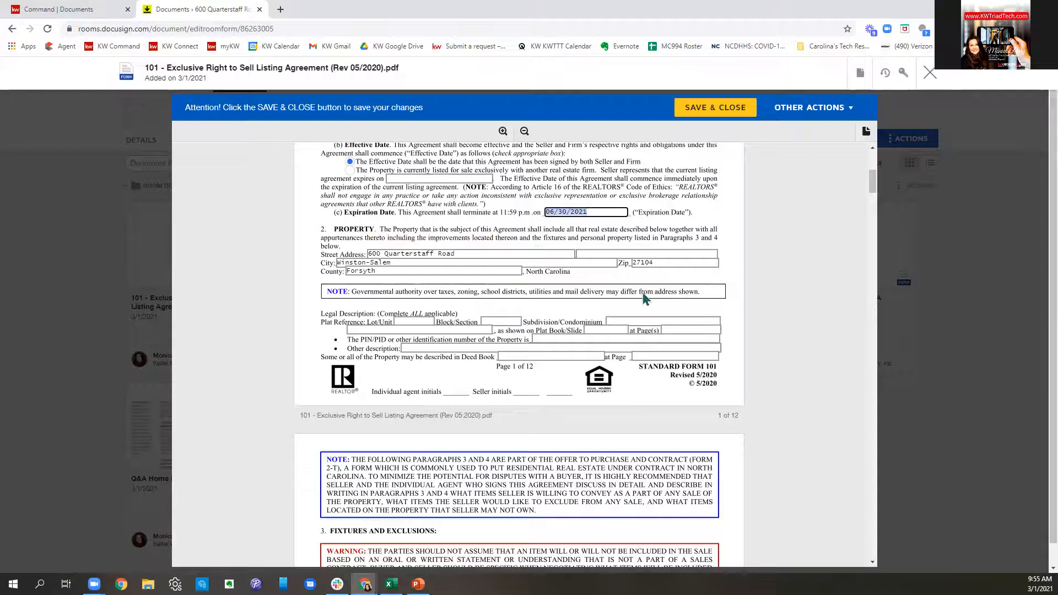
- Enter Lot/Unit 12 and Block/Section 34d in the legal description, then move to the PIN/PID field
scroll(646, 297, down, 1)
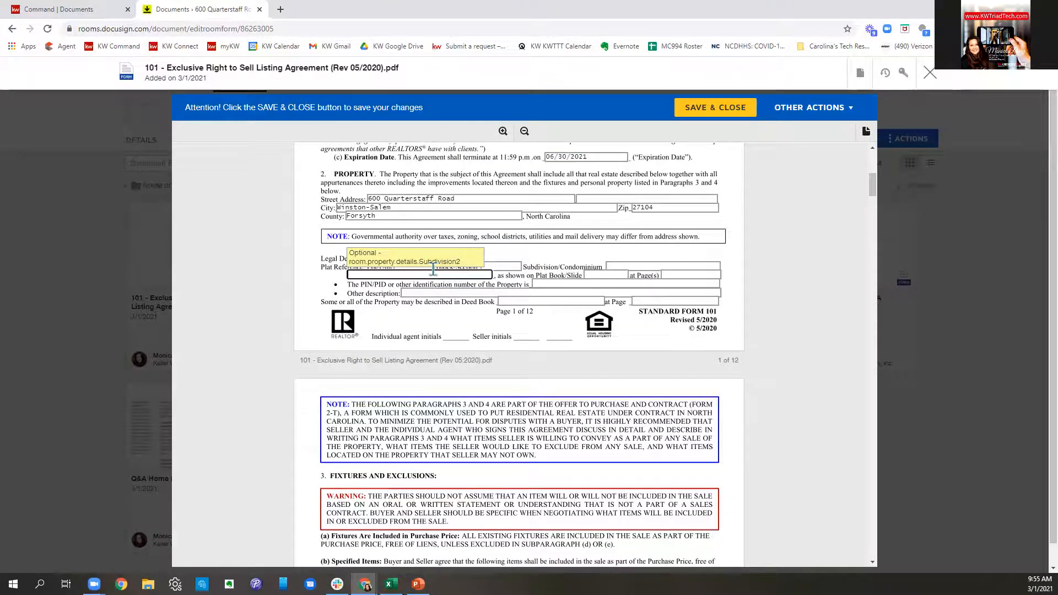
click(495, 295)
click(410, 267)
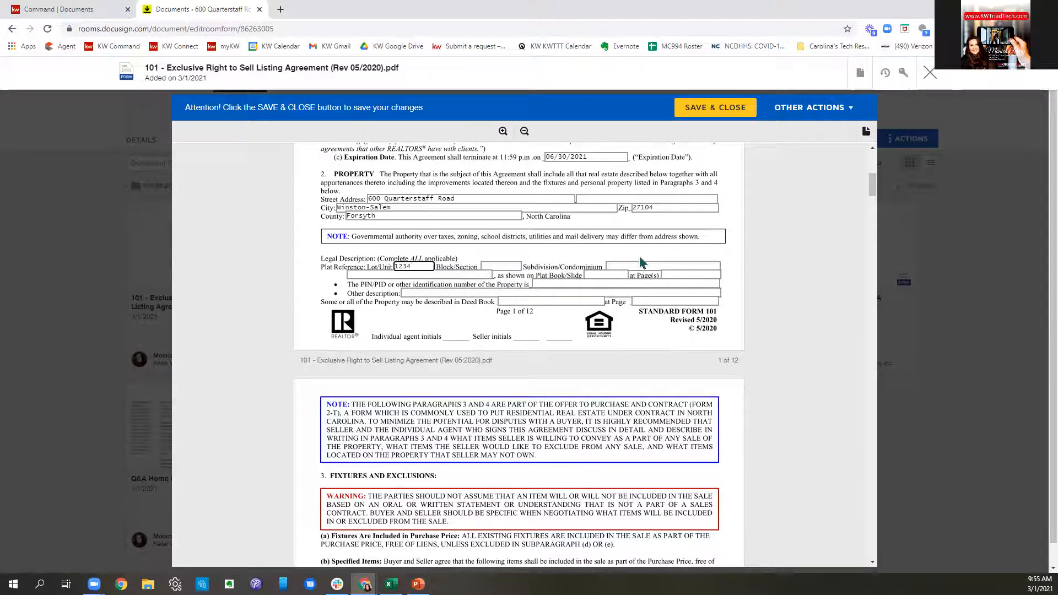
click(499, 267)
text(34)
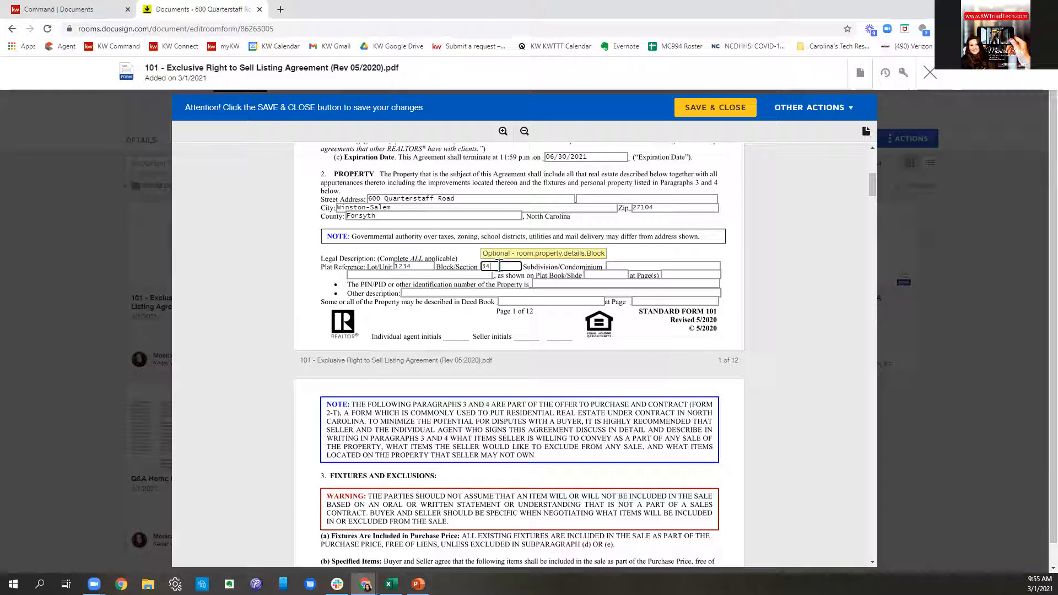
text(d)
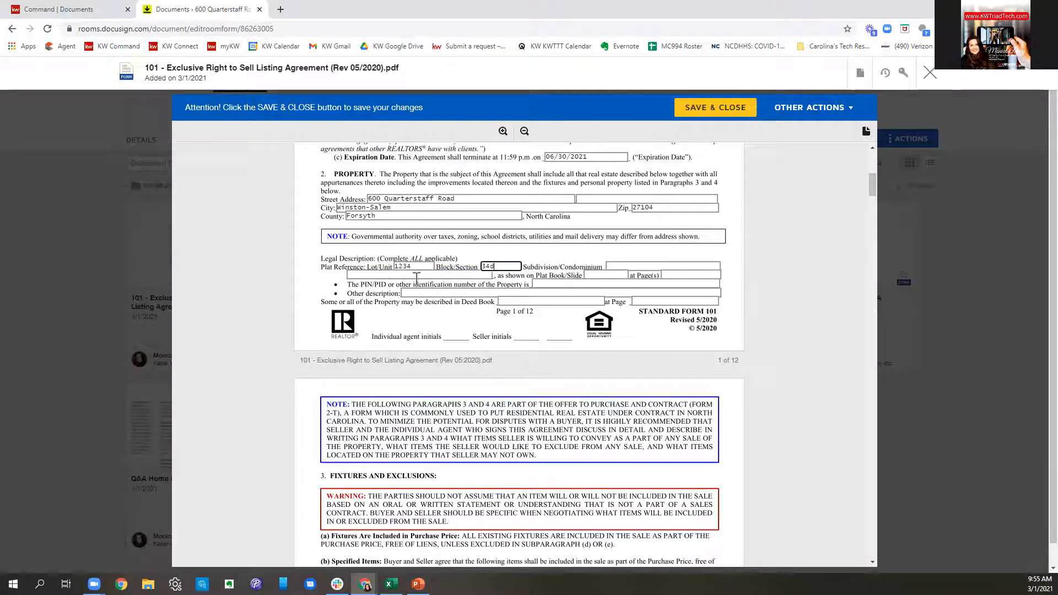
click(415, 274)
click(416, 267)
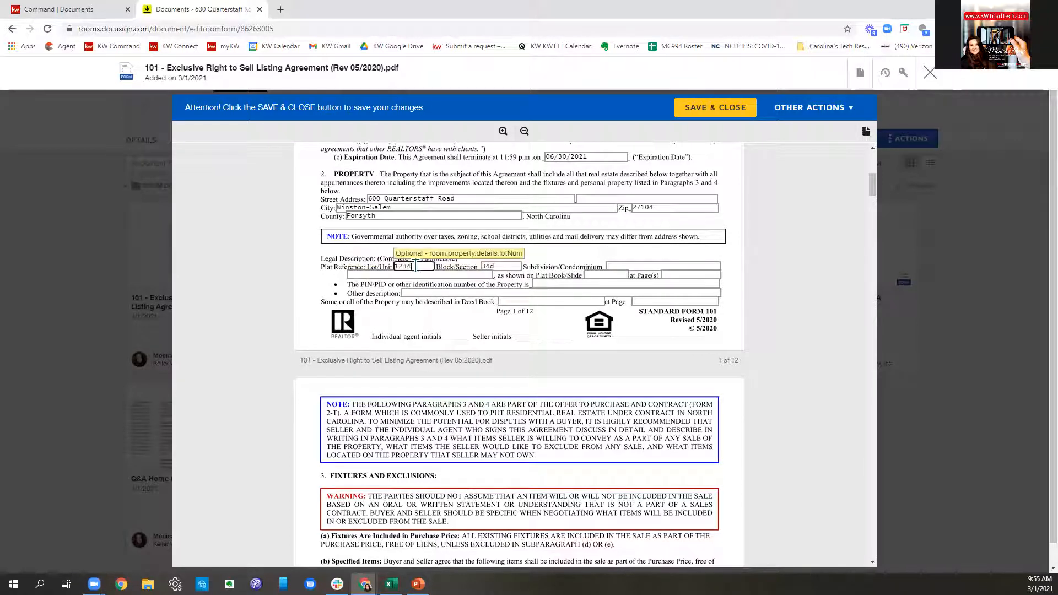
key(BackSpace)
click(690, 274)
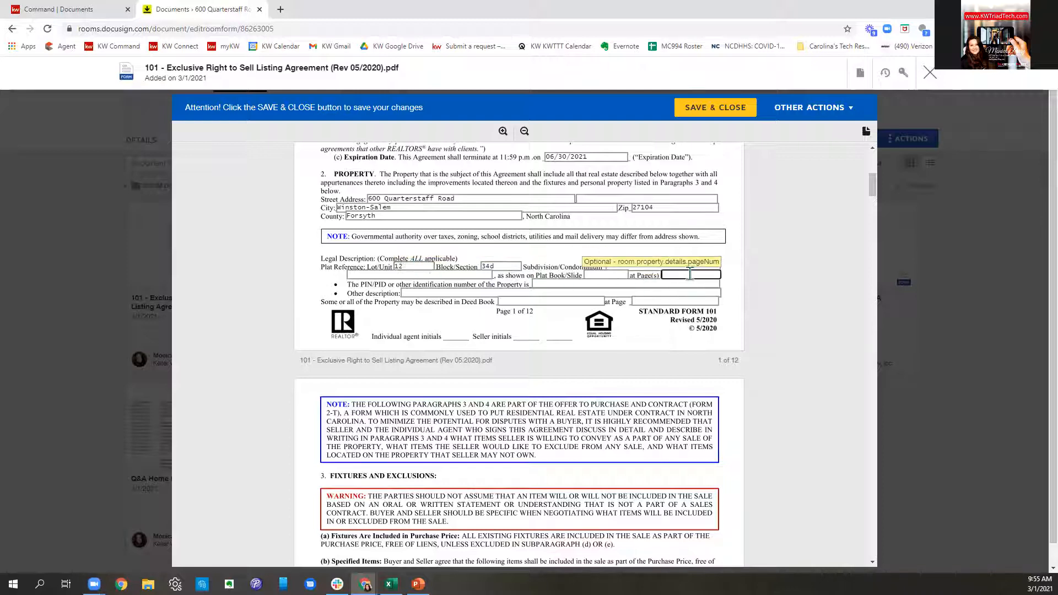
click(573, 284)
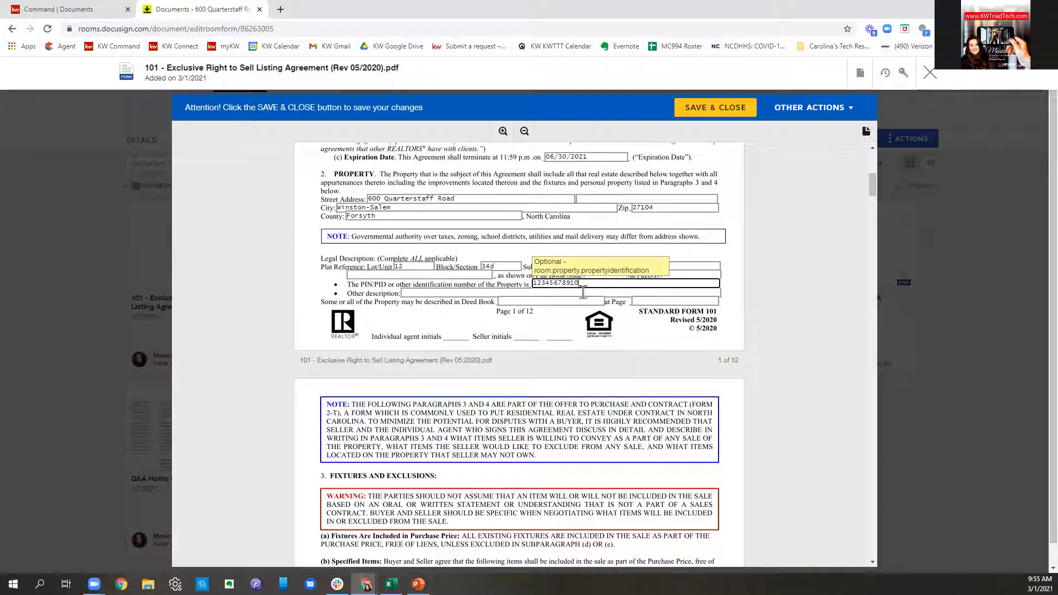
- Accept Conventional and Cash financing in the listing agreement
scroll(583, 292, down, 13)
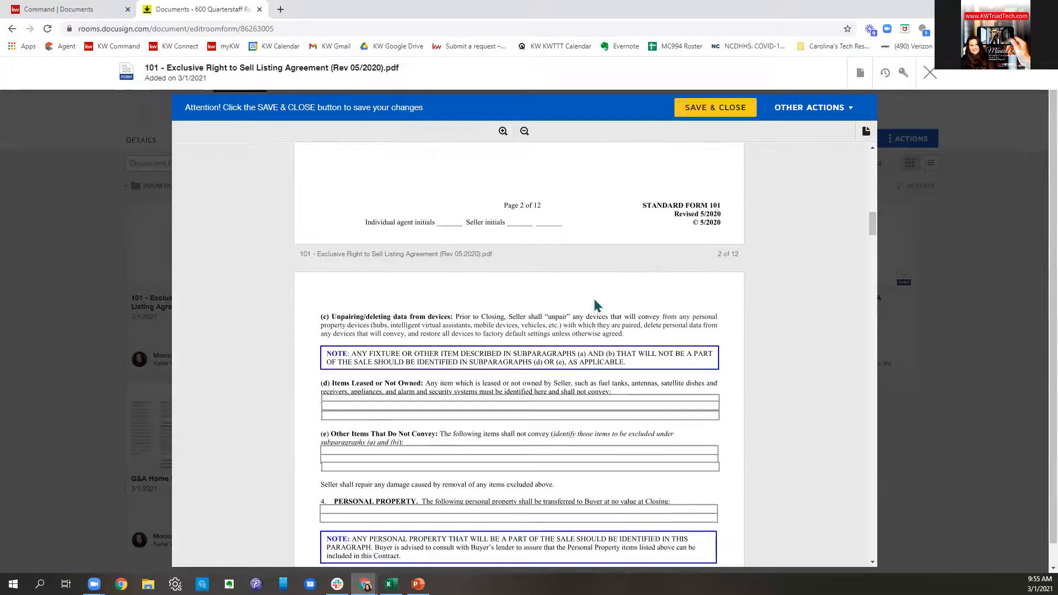
scroll(596, 306, down, 2)
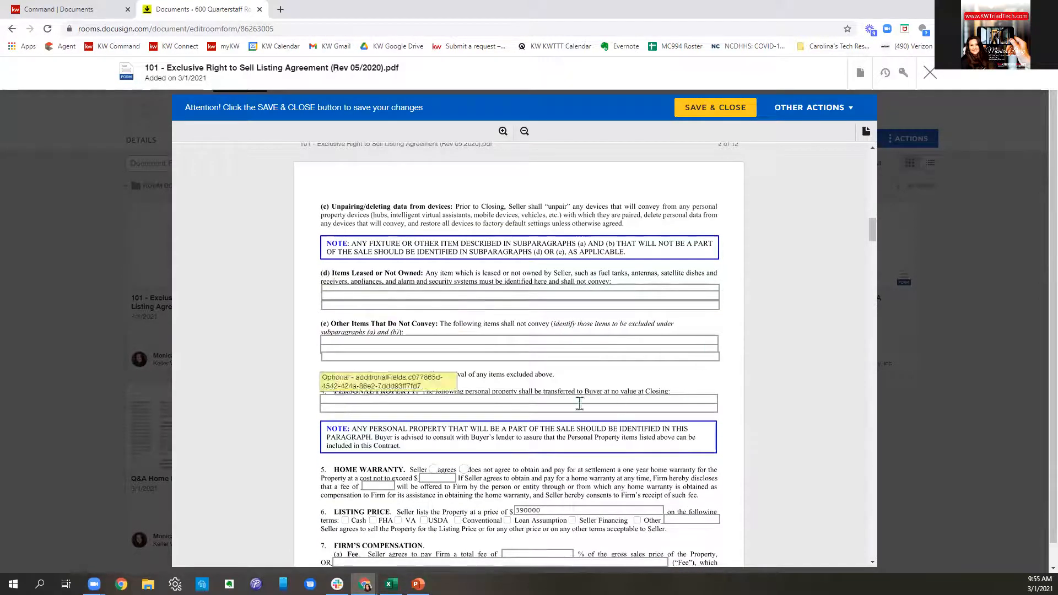
scroll(636, 343, down, 4)
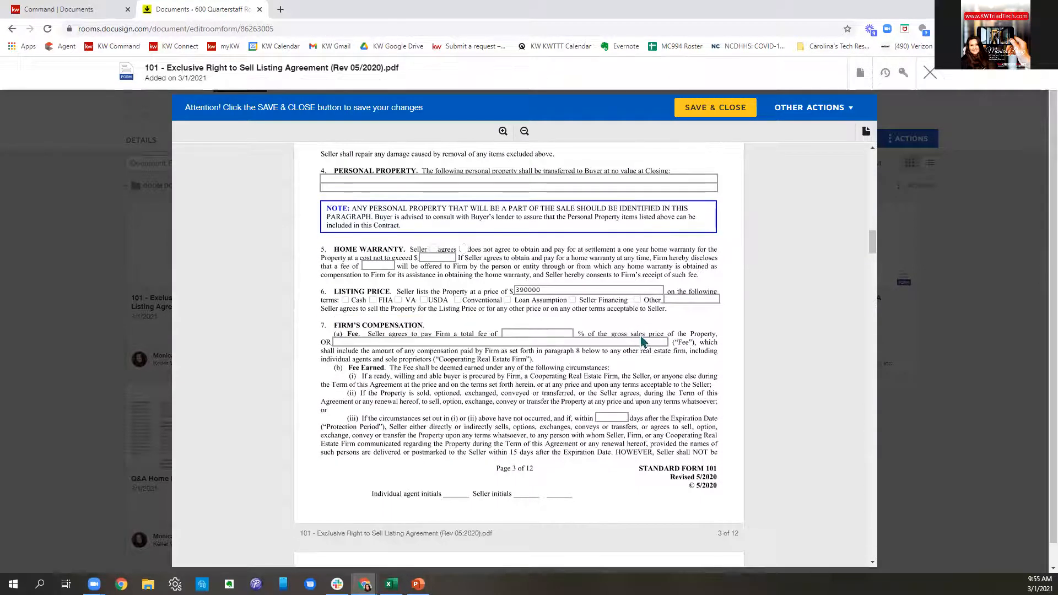
click(458, 300)
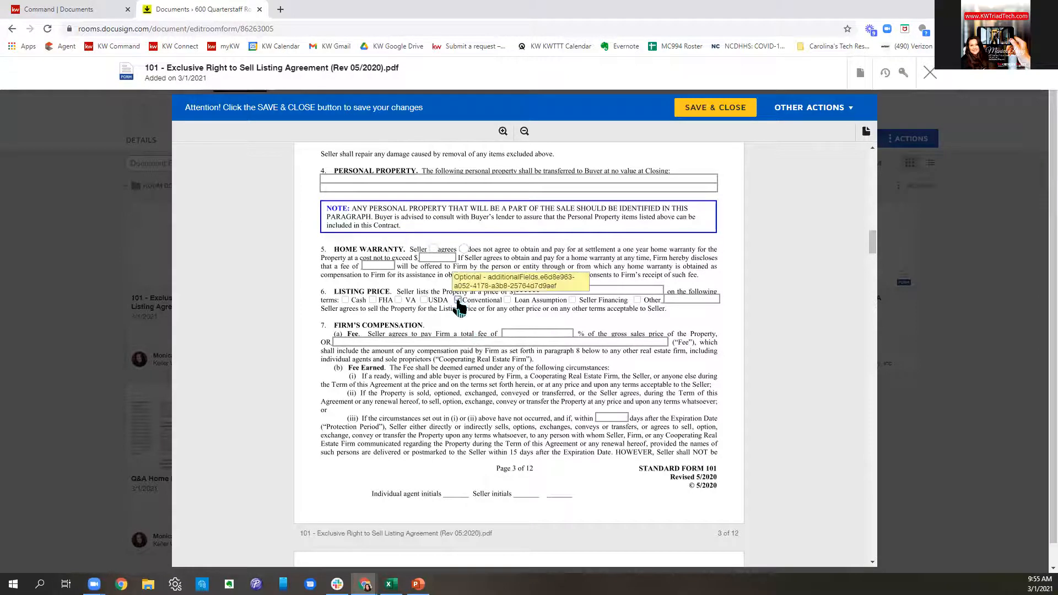
click(346, 300)
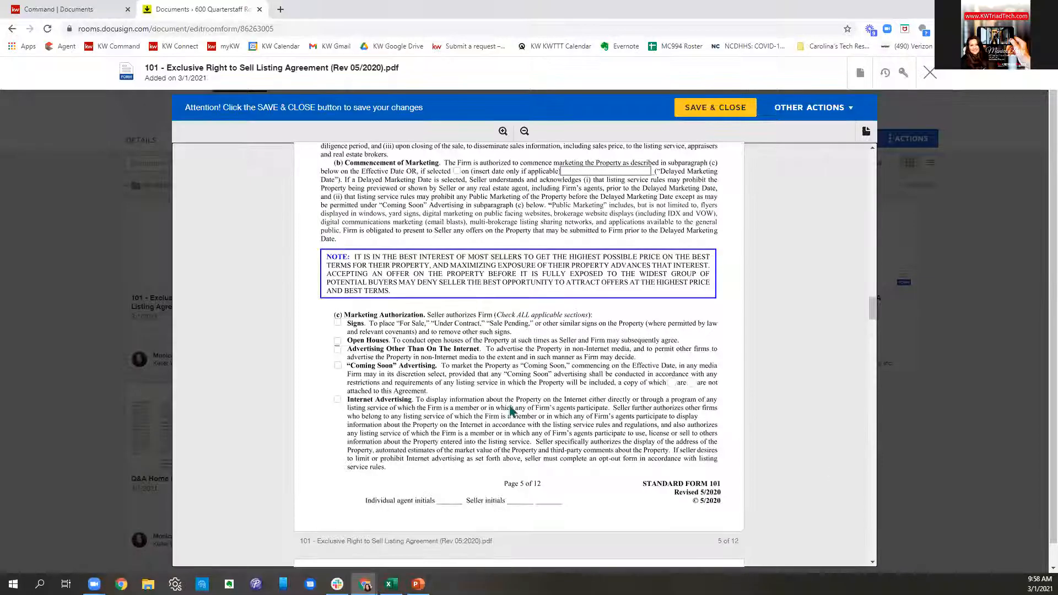
- Mark no bankruptcy, Access 'is not', and acknowledge receipt of the home inspection Q&A
scroll(511, 410, down, 5)
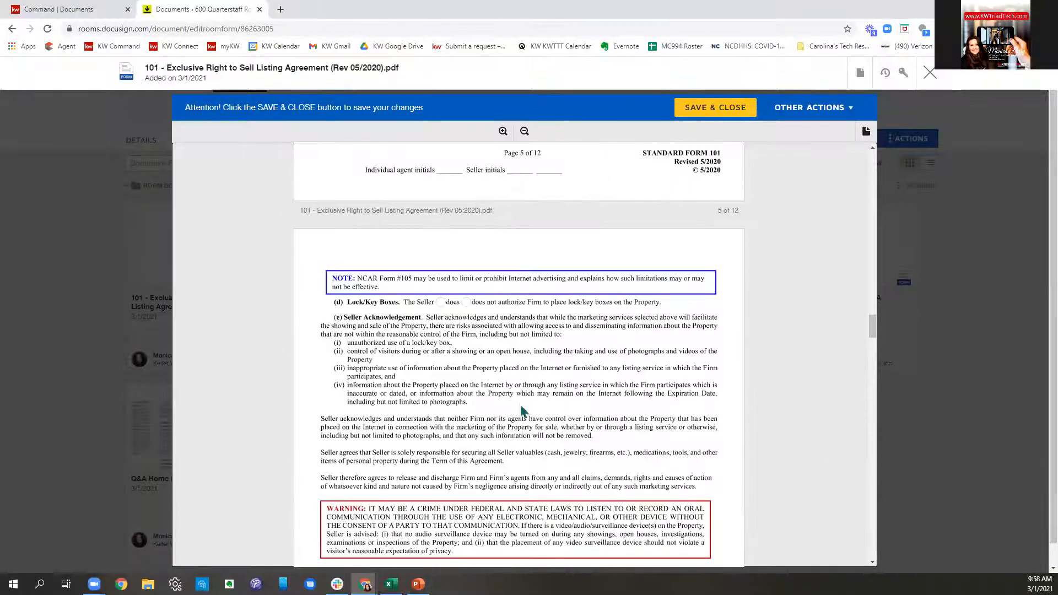
scroll(523, 410, down, 1)
scroll(622, 351, down, 8)
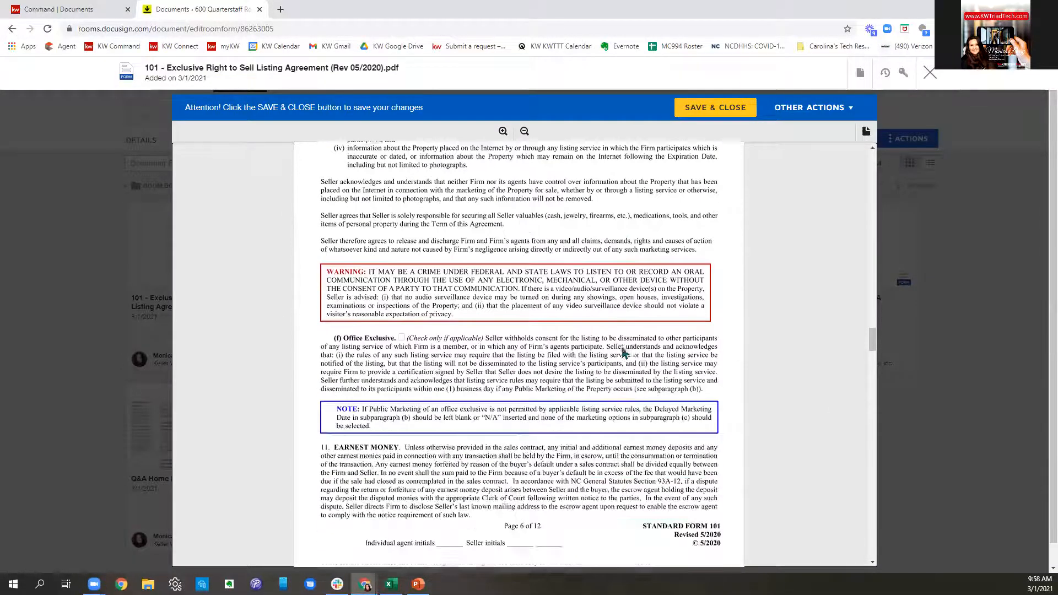
scroll(621, 346, down, 10)
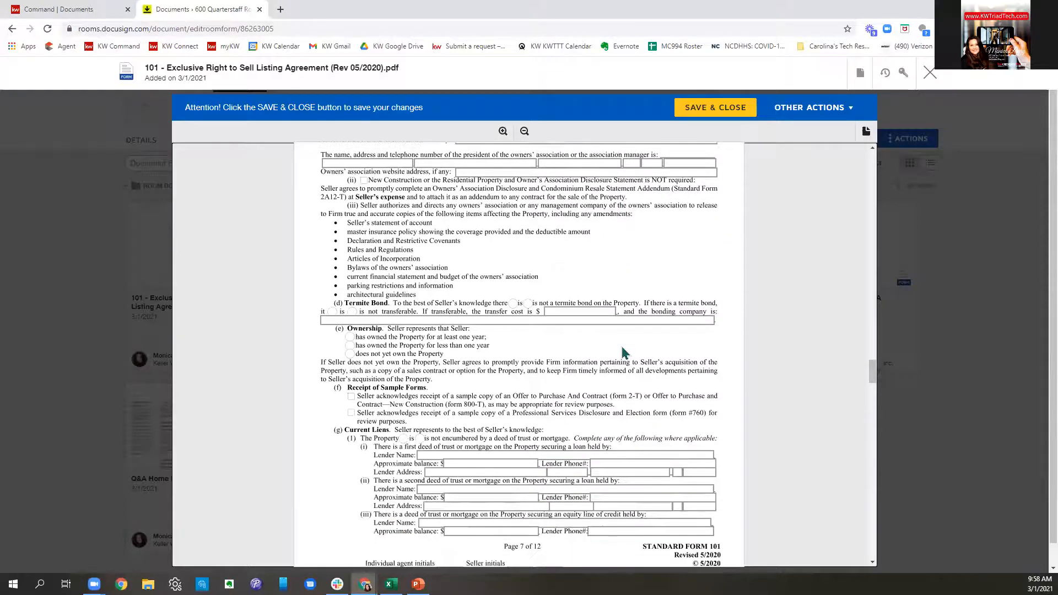
scroll(622, 347, down, 7)
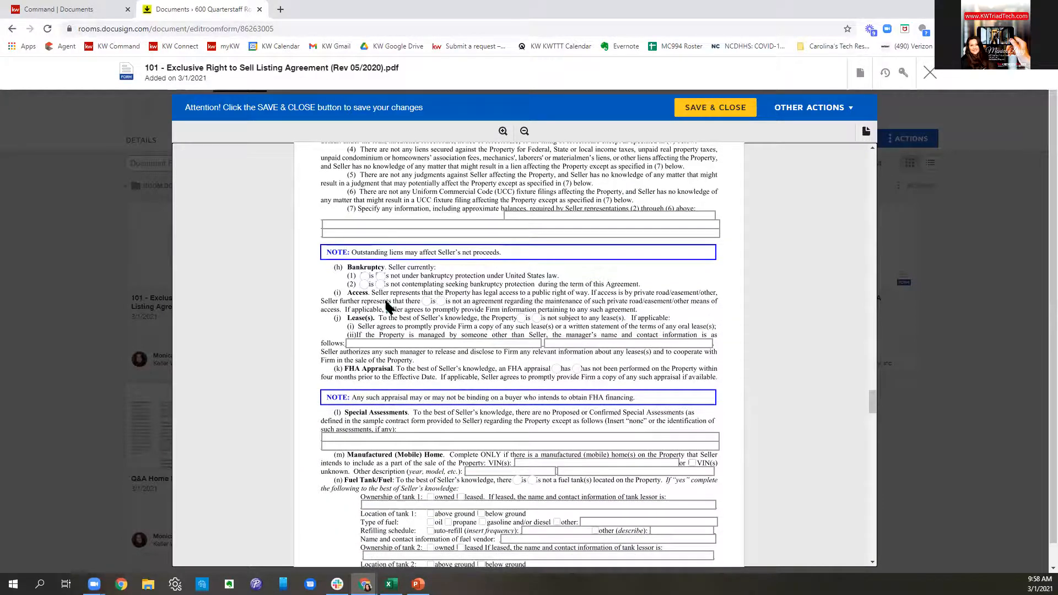
click(381, 276)
click(380, 284)
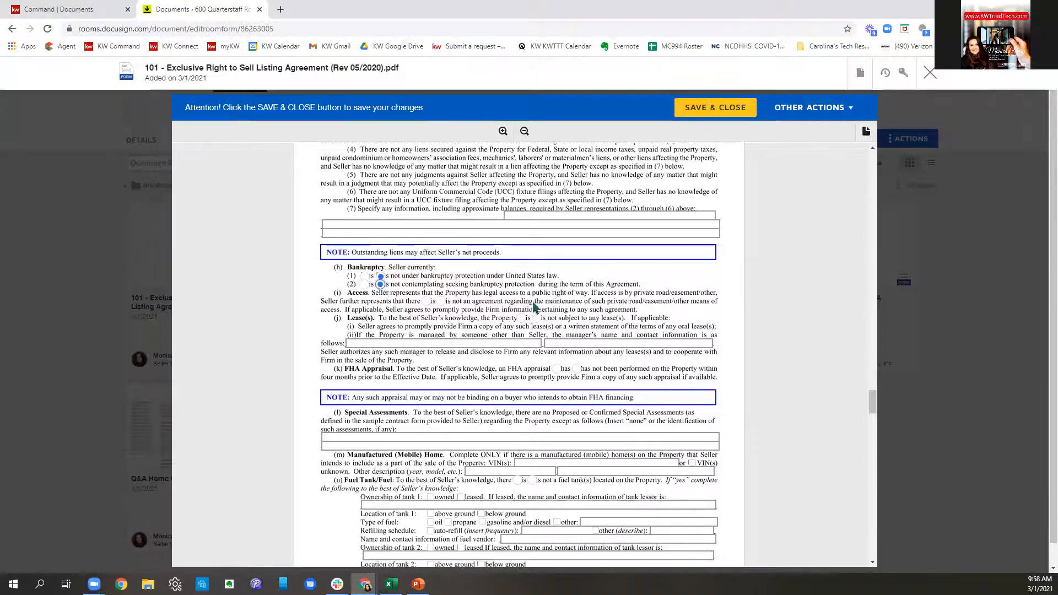
click(440, 301)
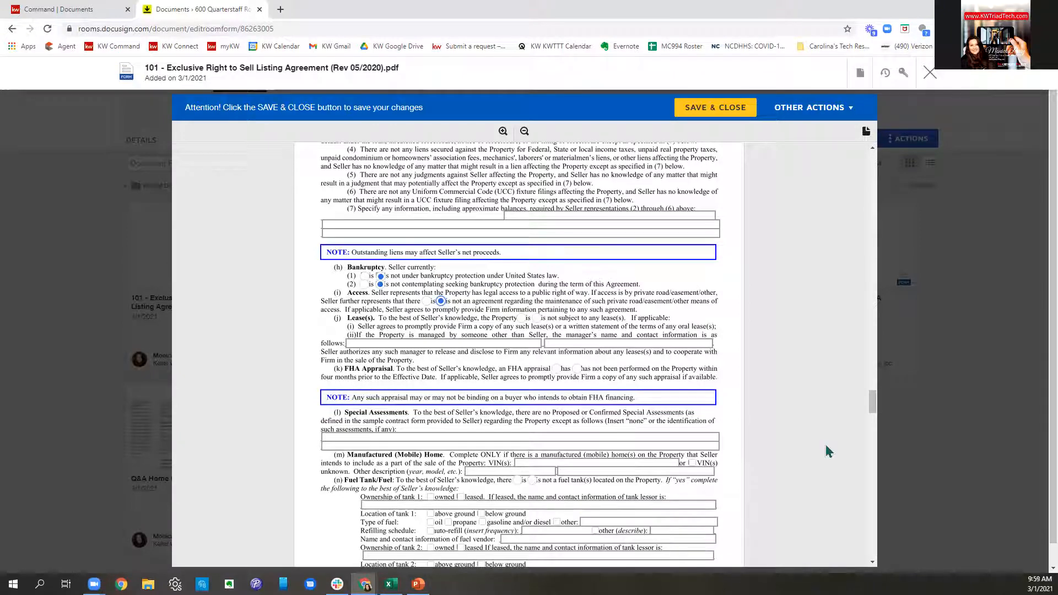
scroll(827, 450, down, 8)
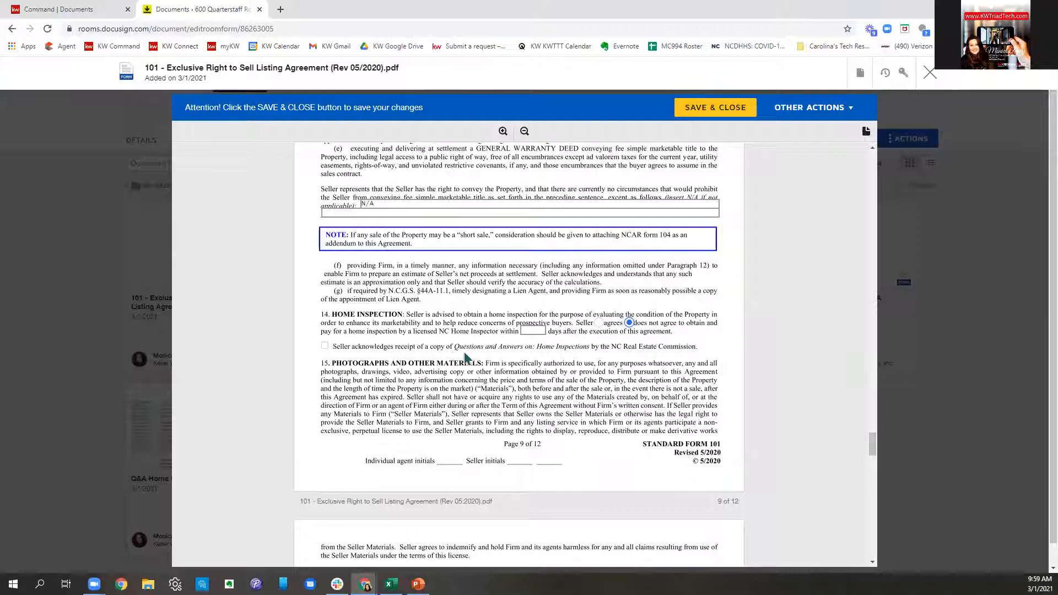
click(324, 346)
- Scroll to the end and save and close the 101 listing agreement
scroll(435, 375, down, 10)
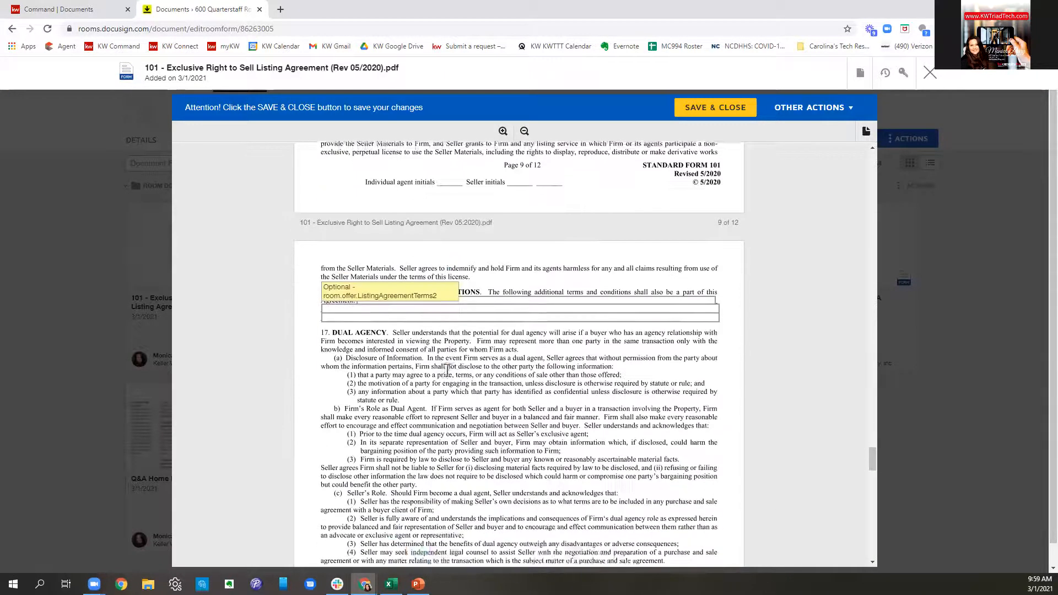
scroll(451, 378, down, 10)
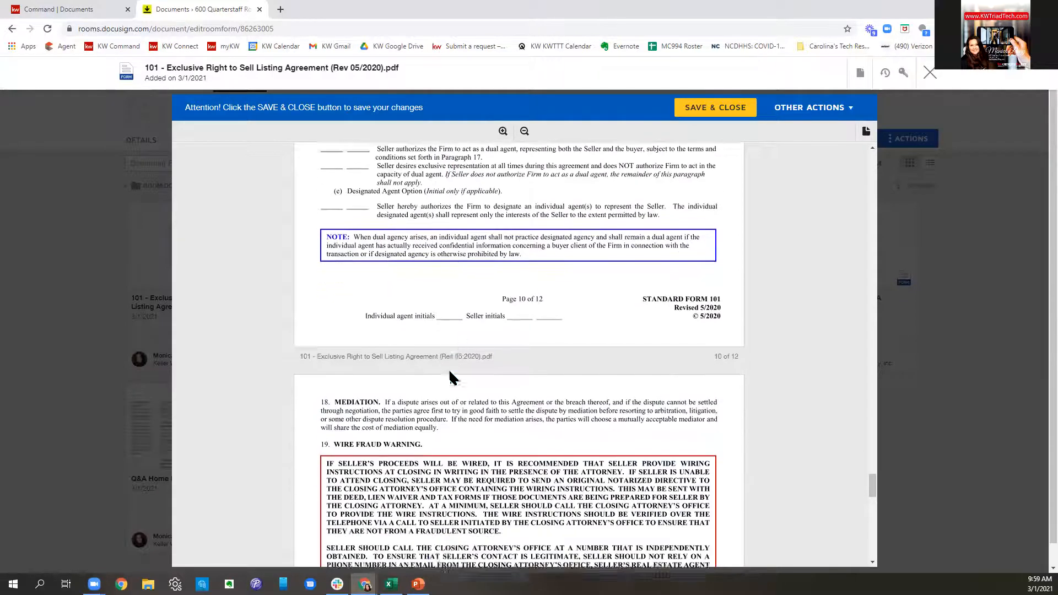
scroll(451, 377, down, 10)
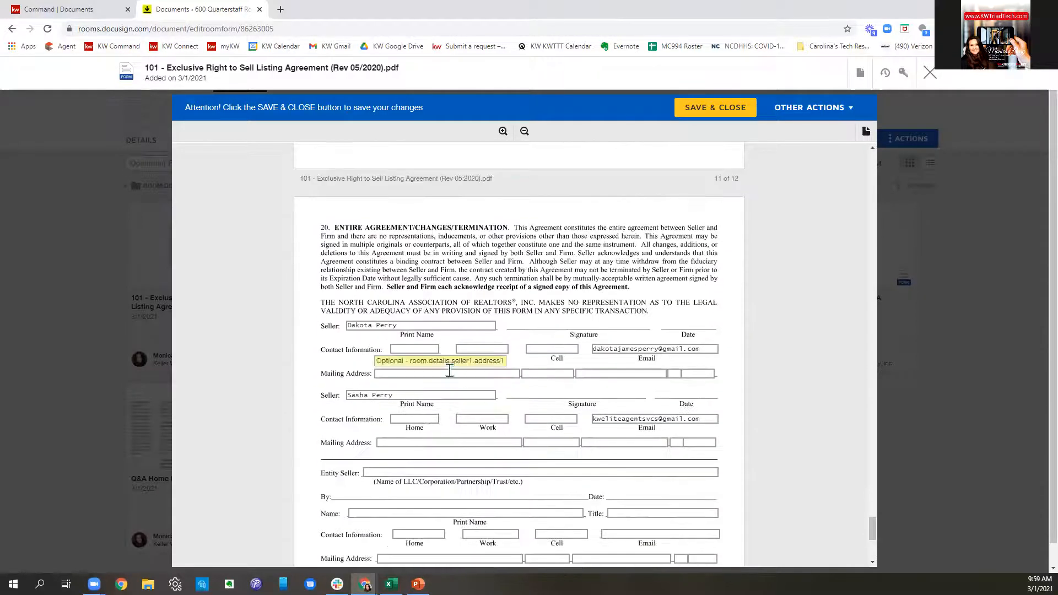
scroll(451, 378, down, 2)
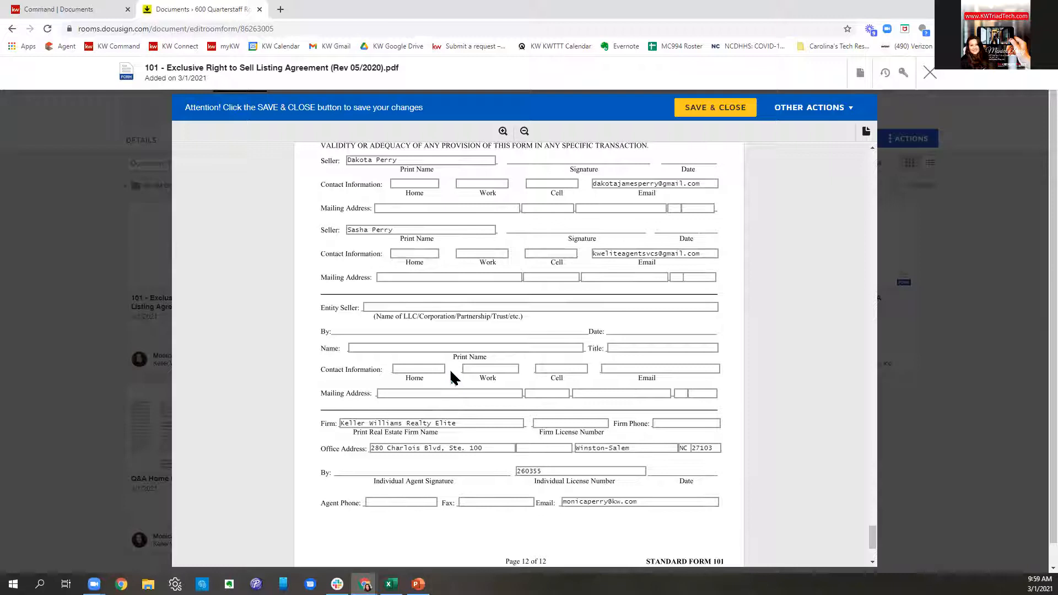
scroll(451, 378, down, 2)
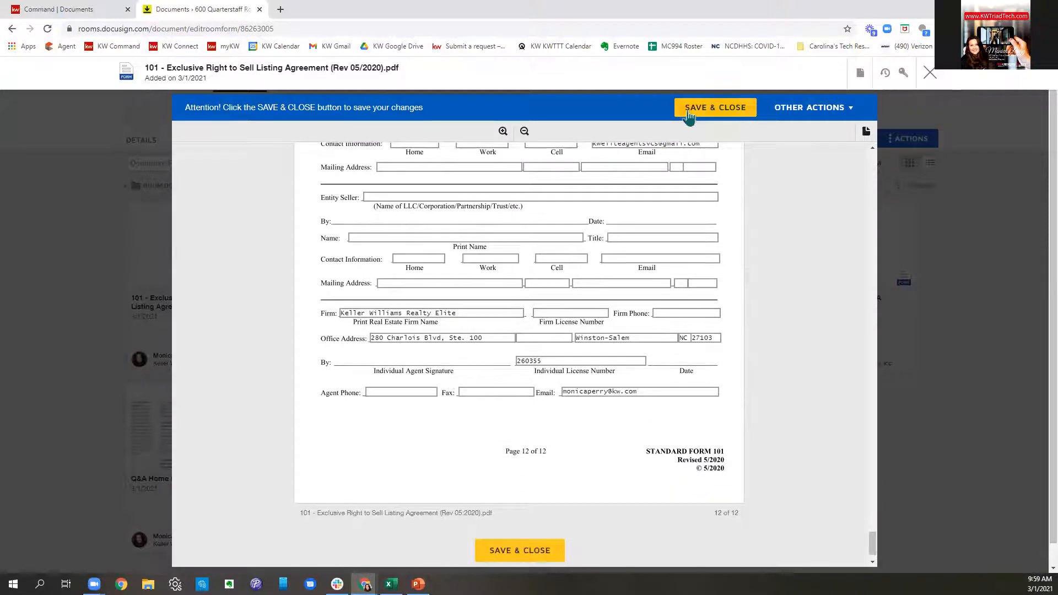
click(690, 107)
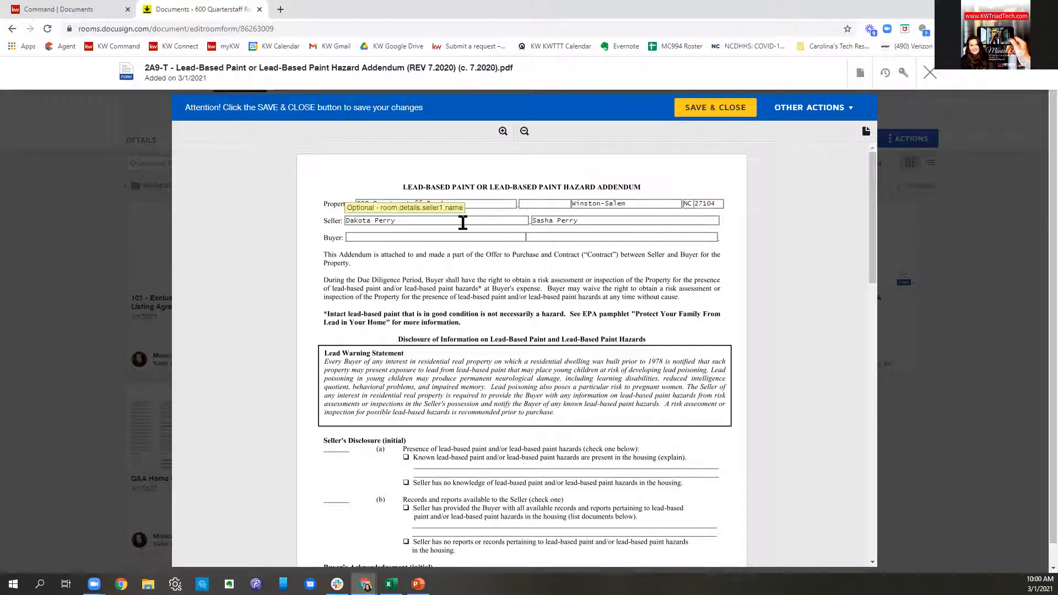
- Check the prefilled fields on both 2A9-T addendum pages, then save and close it
scroll(649, 391, down, 5)
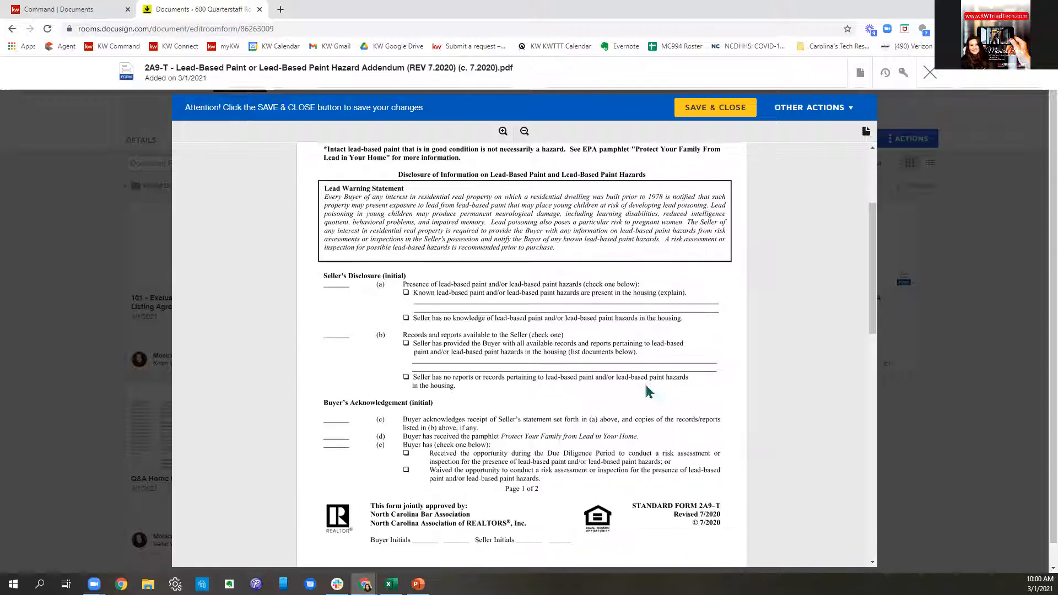
scroll(632, 362, down, 12)
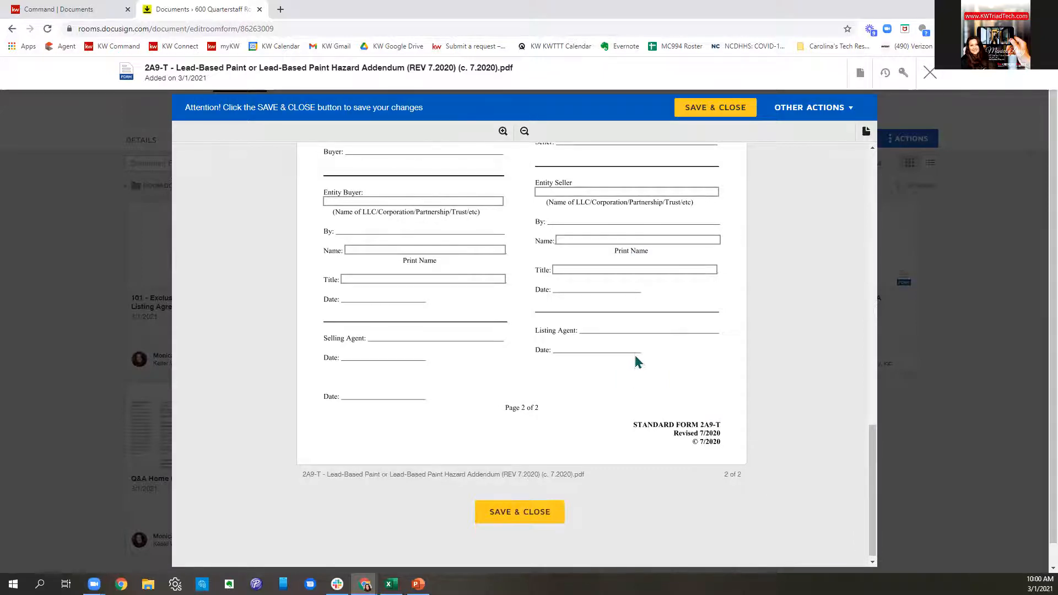
scroll(636, 359, up, 2)
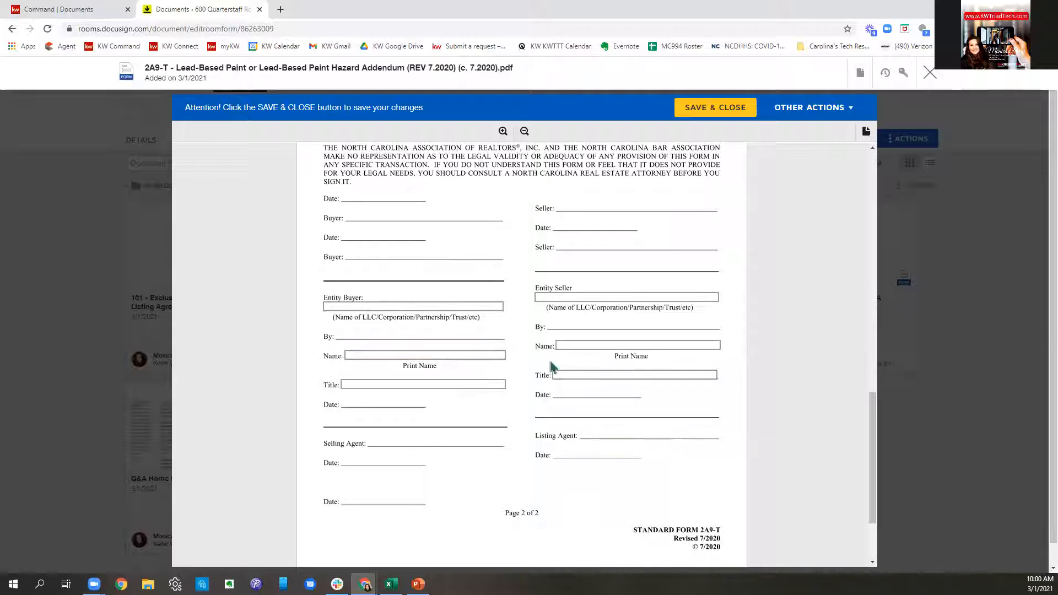
scroll(758, 372, down, 2)
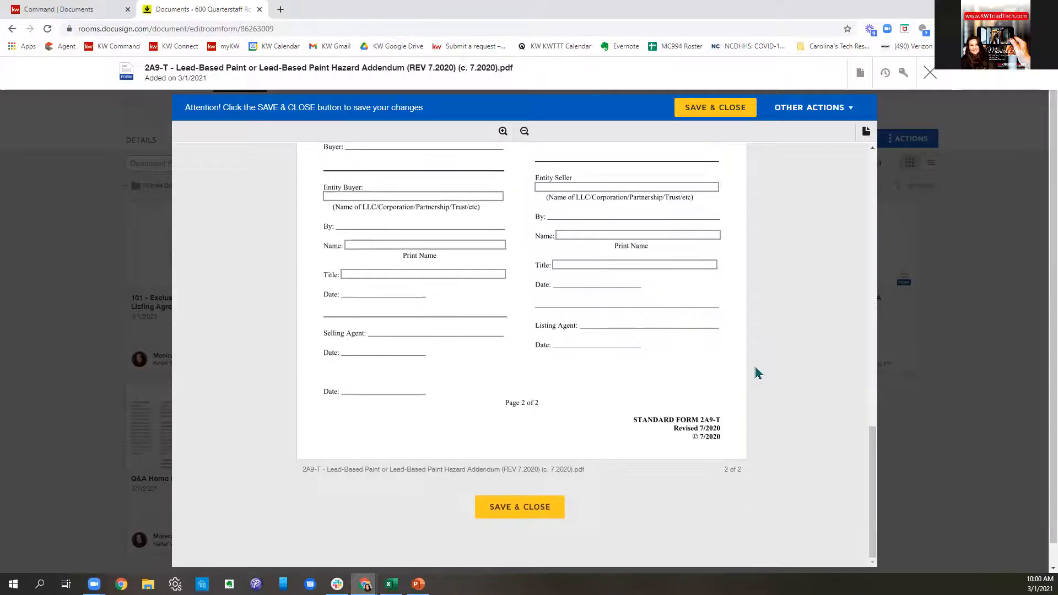
click(528, 507)
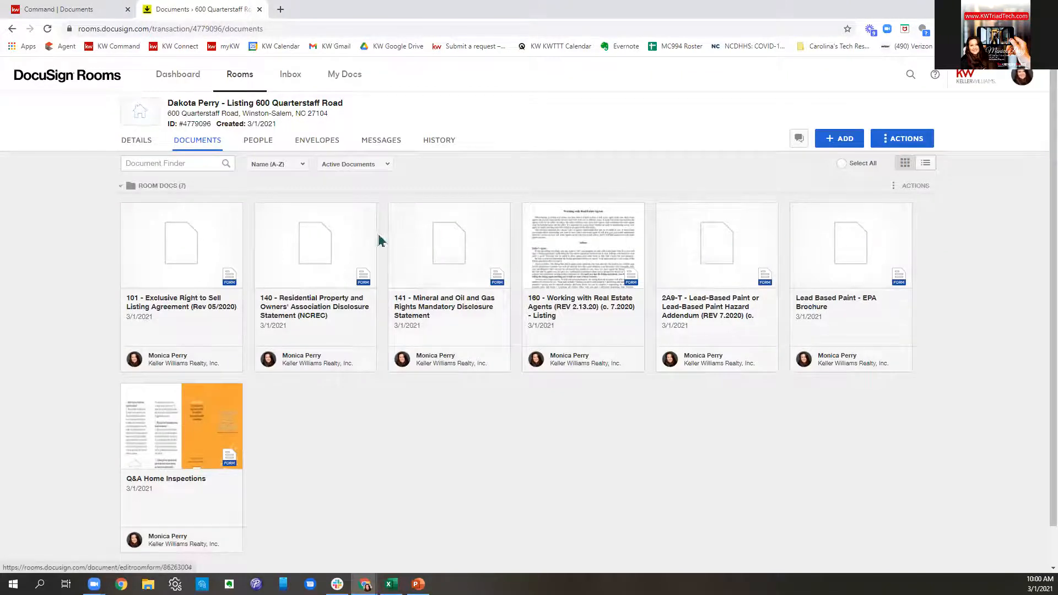
- Open form 140, look through all four pages, and save and close it
click(318, 240)
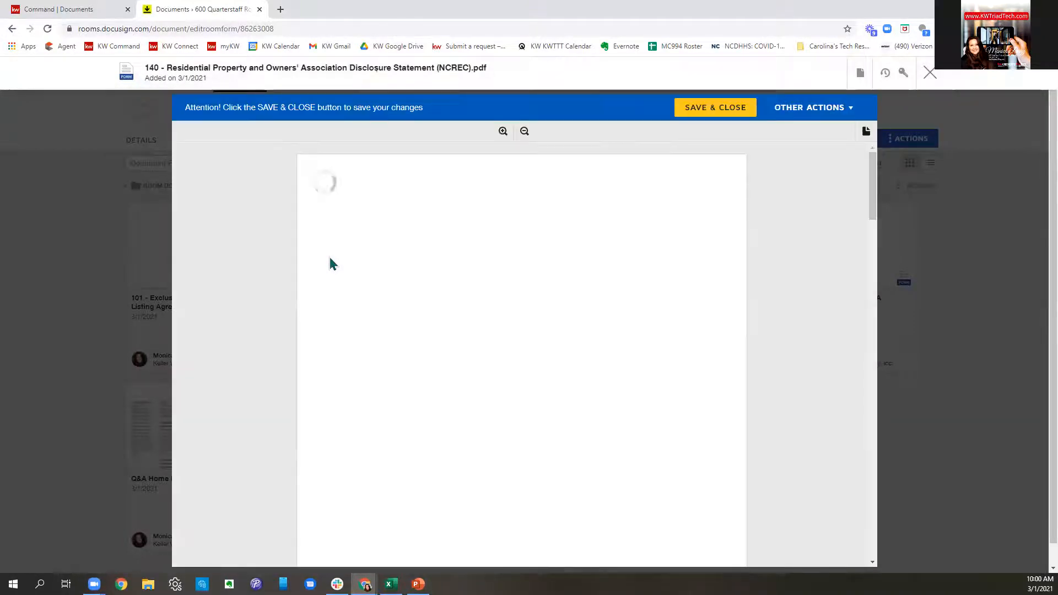
scroll(645, 290, down, 6)
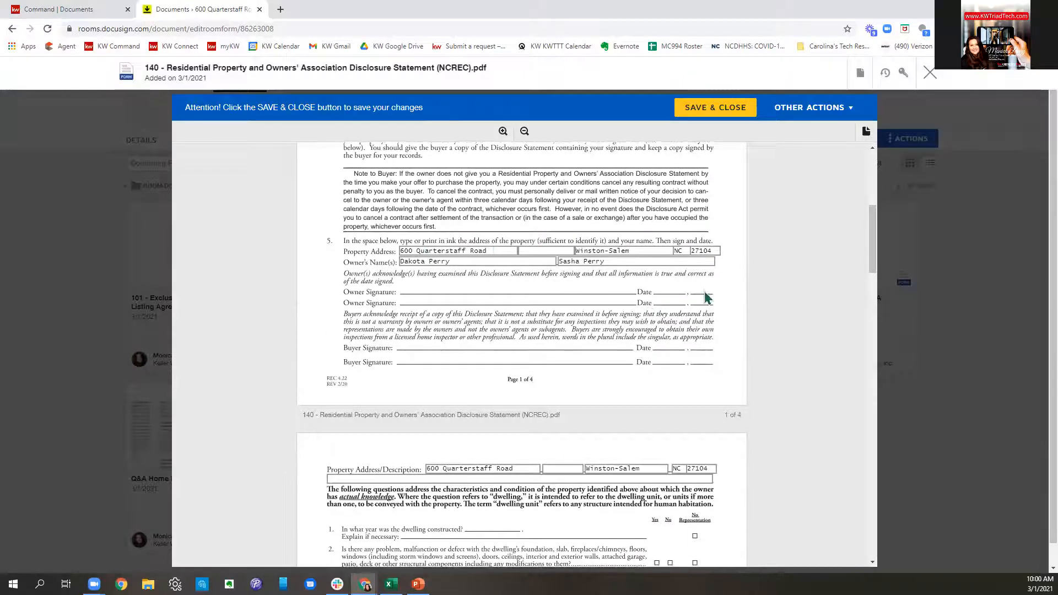
scroll(706, 298, down, 4)
scroll(707, 298, down, 2)
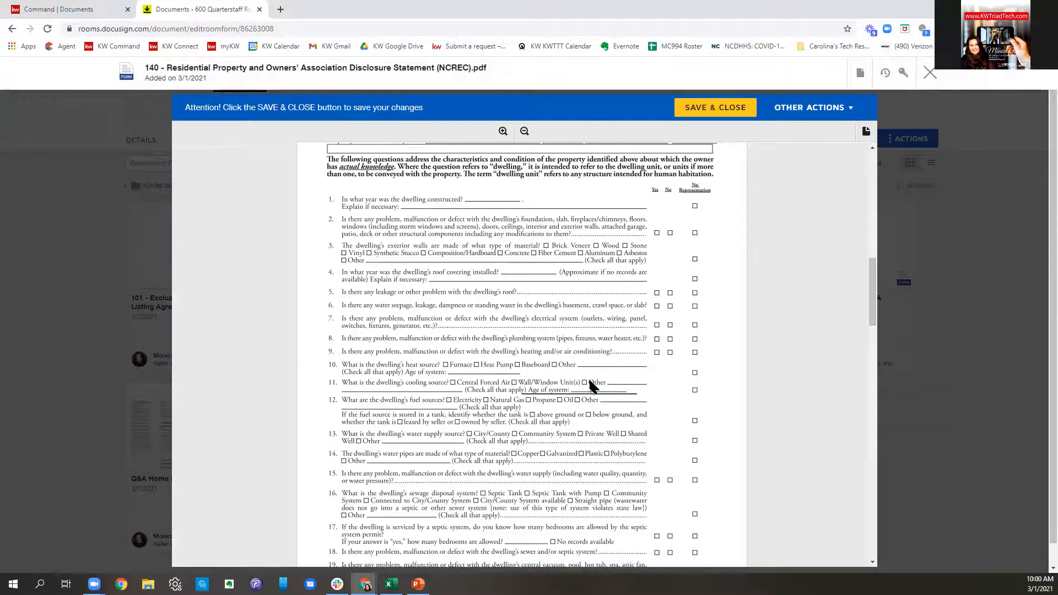
scroll(595, 377, down, 12)
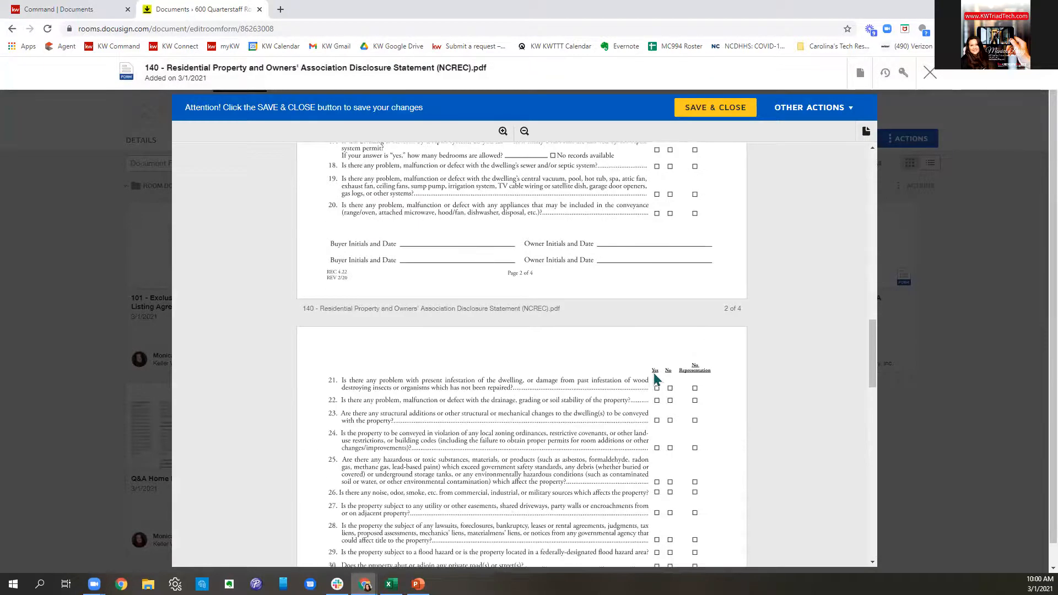
scroll(654, 380, down, 10)
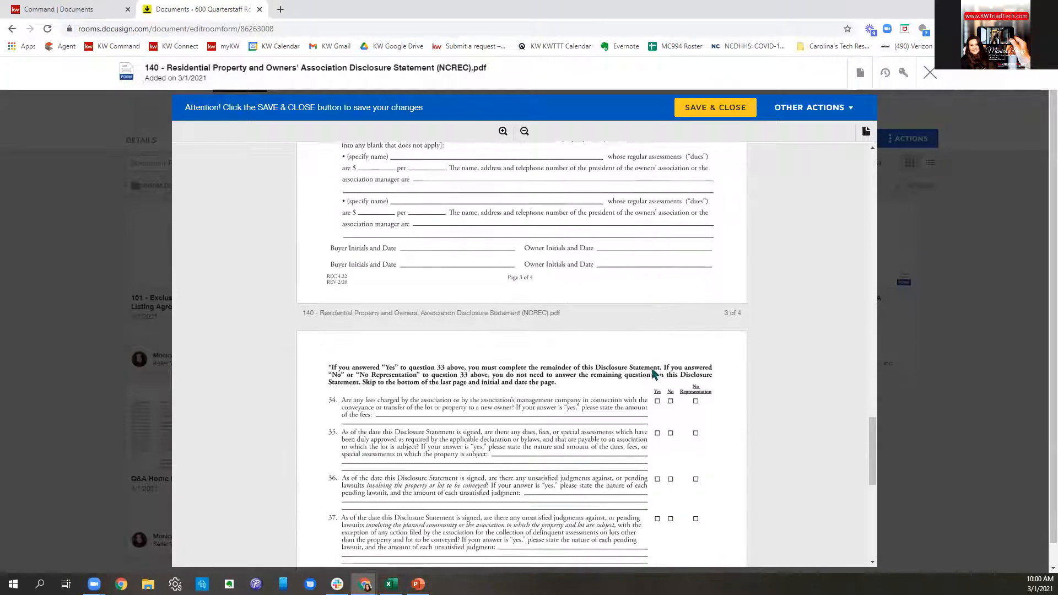
scroll(654, 373, down, 6)
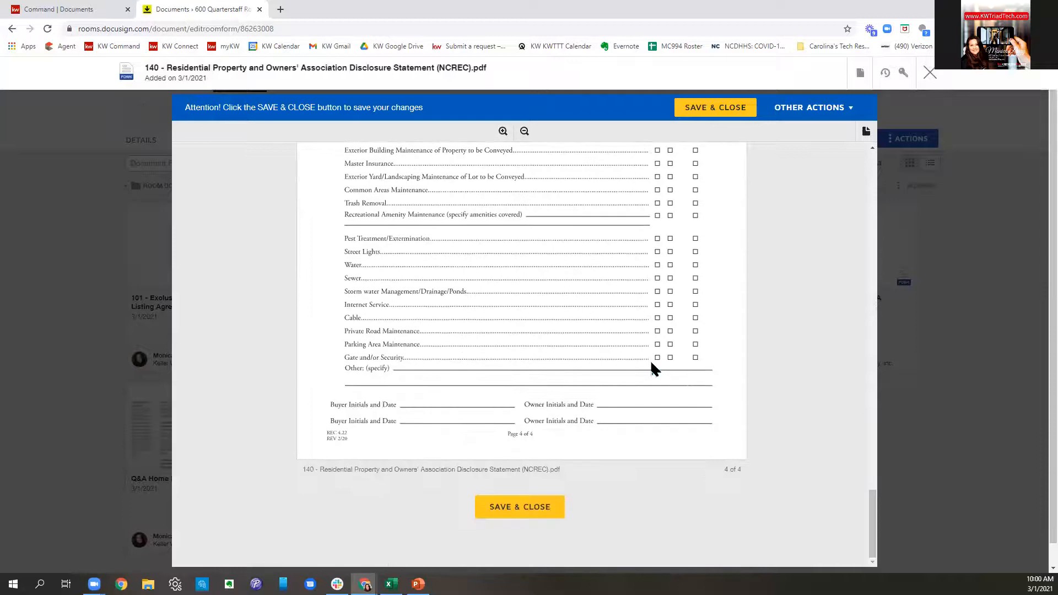
click(521, 511)
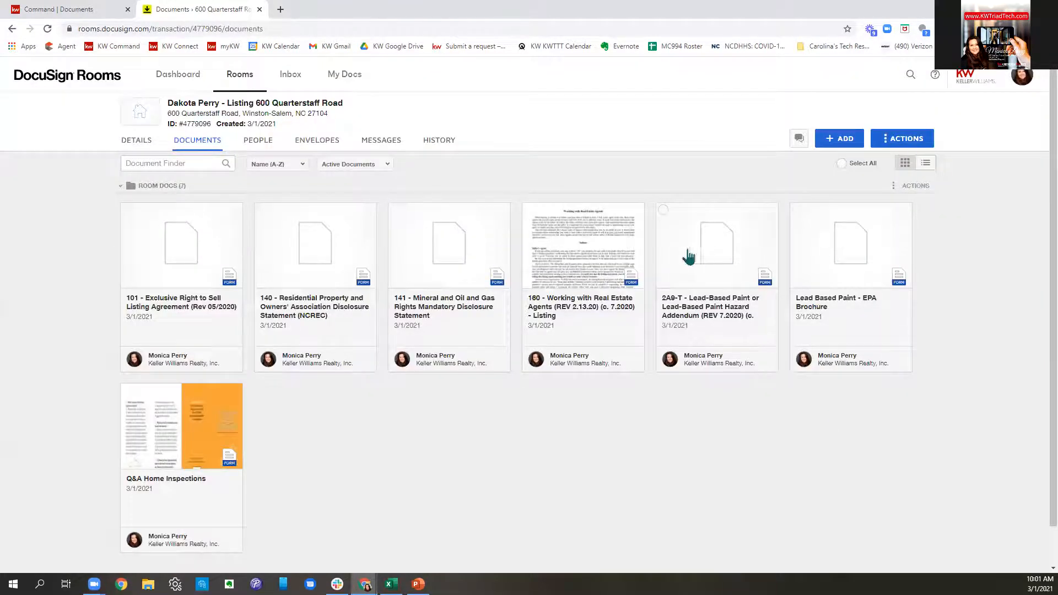
- Open form 141, look through its page, and save and close it
click(477, 263)
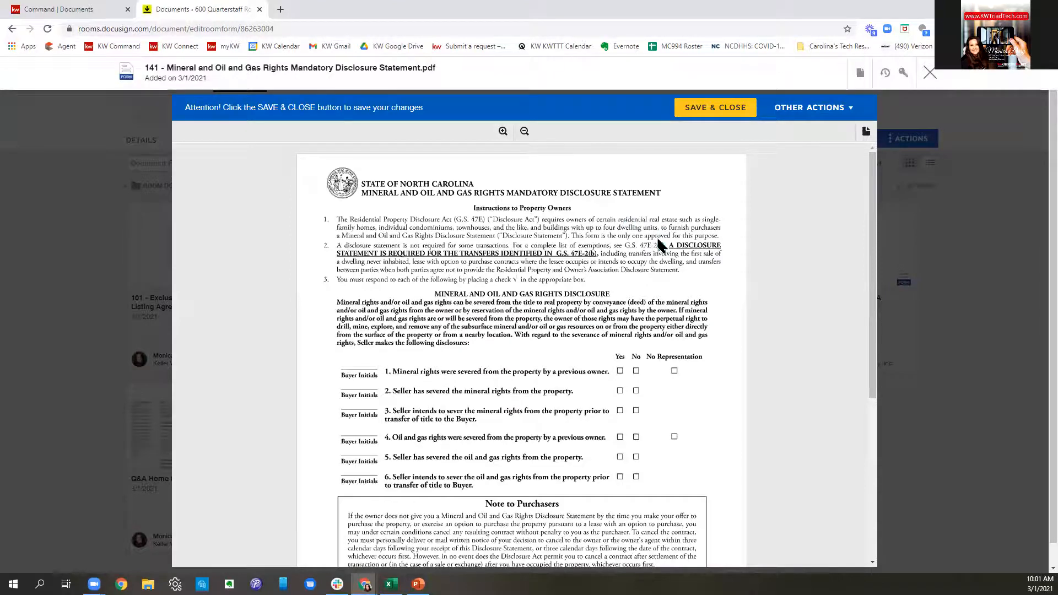
scroll(634, 226, down, 3)
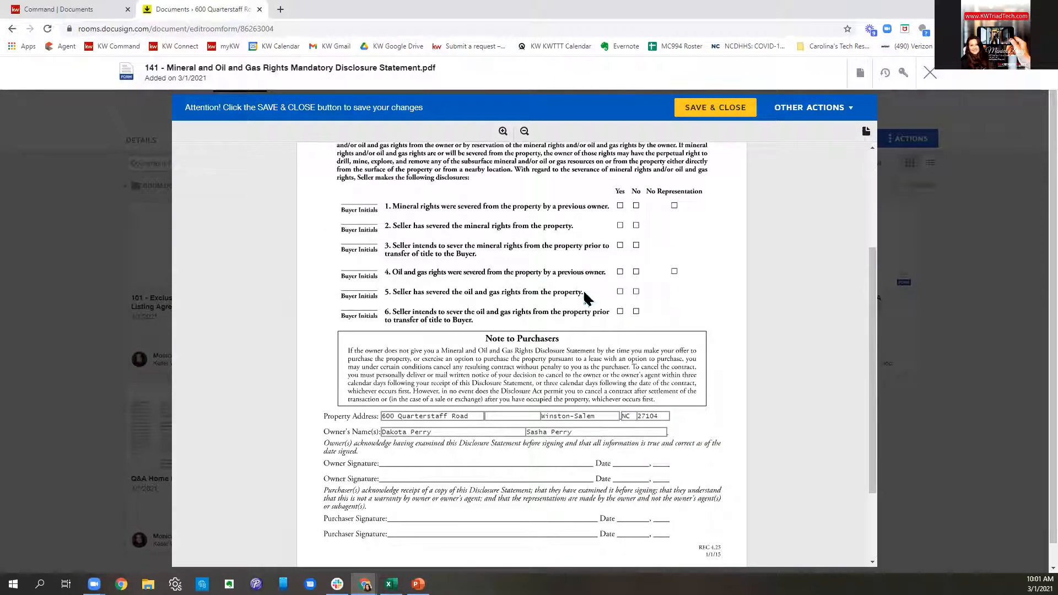
scroll(634, 289, down, 2)
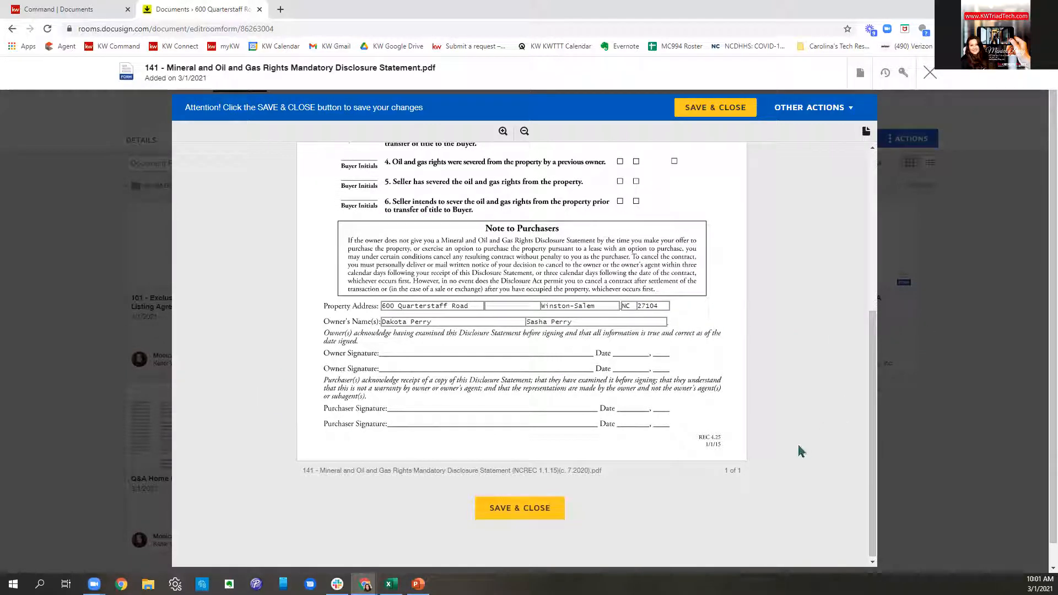
click(524, 519)
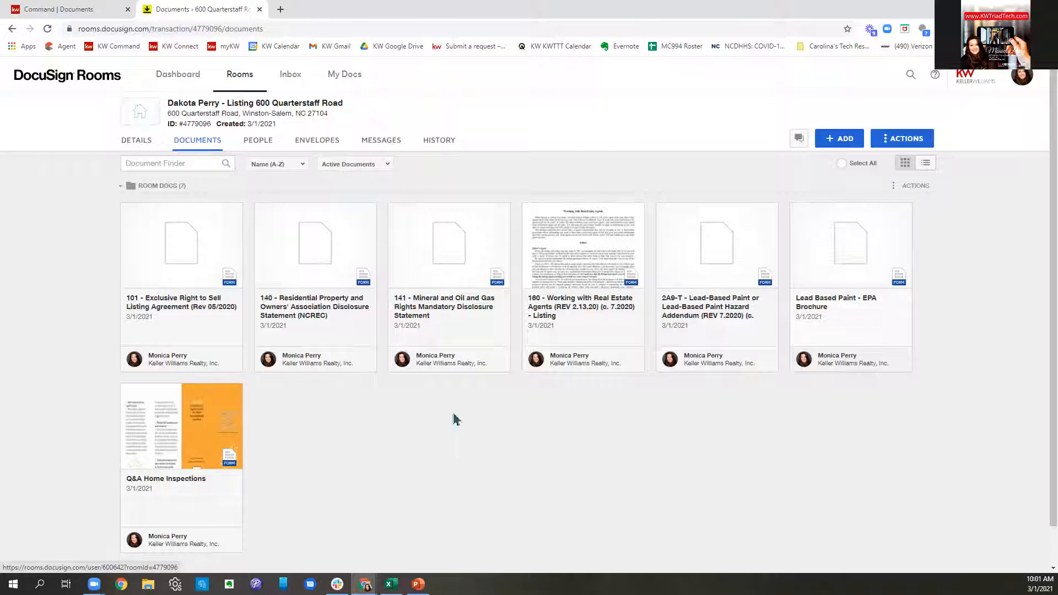
- Select forms 160, 101, 140, 141, 2A9-T, the EPA brochure and Q&A Home Inspections, then create an envelope
click(529, 211)
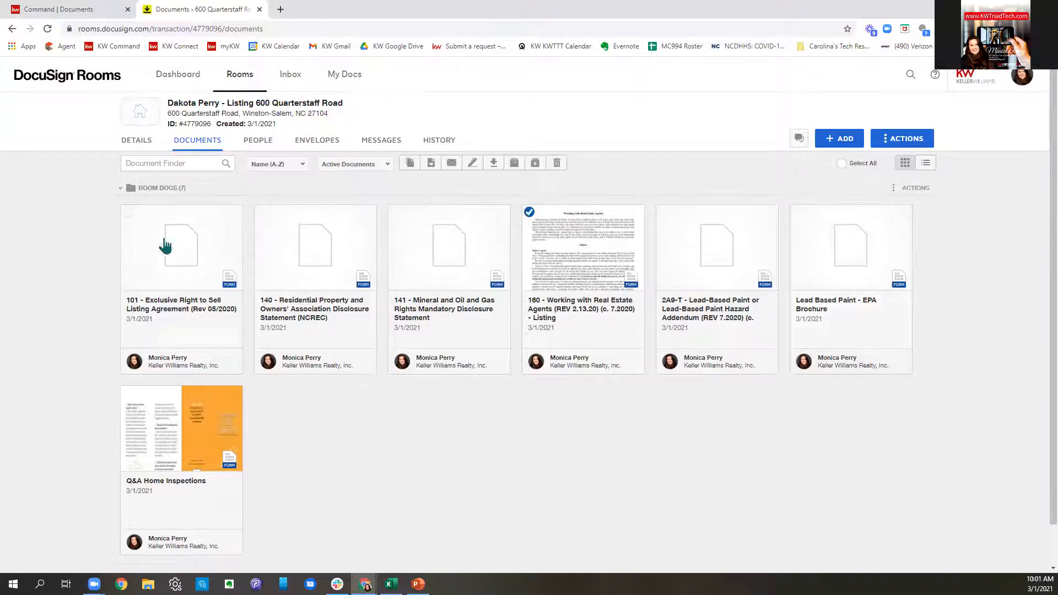
click(128, 213)
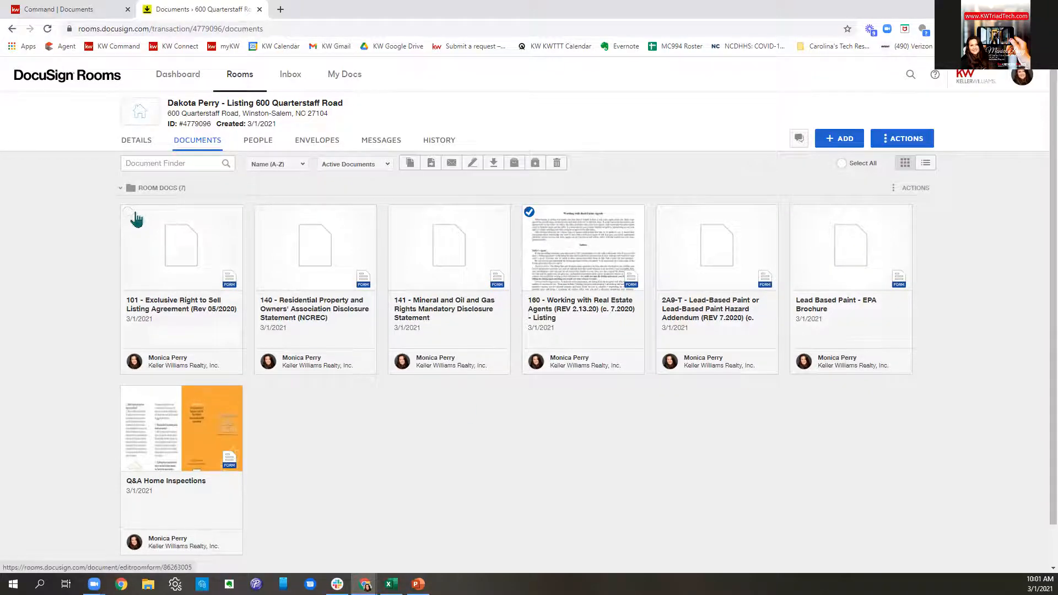
click(261, 212)
click(395, 212)
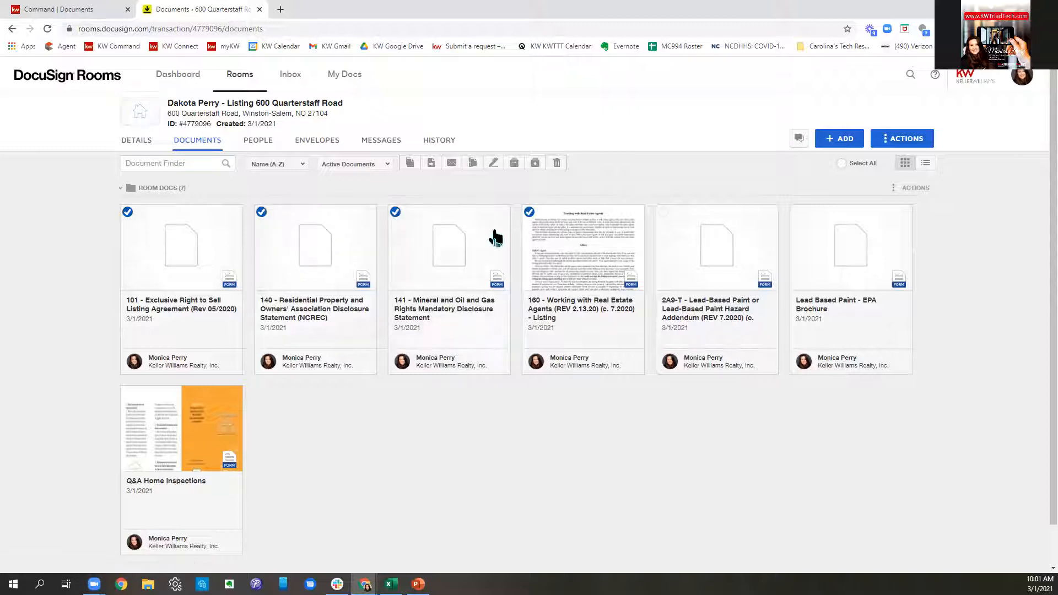
click(663, 212)
click(798, 213)
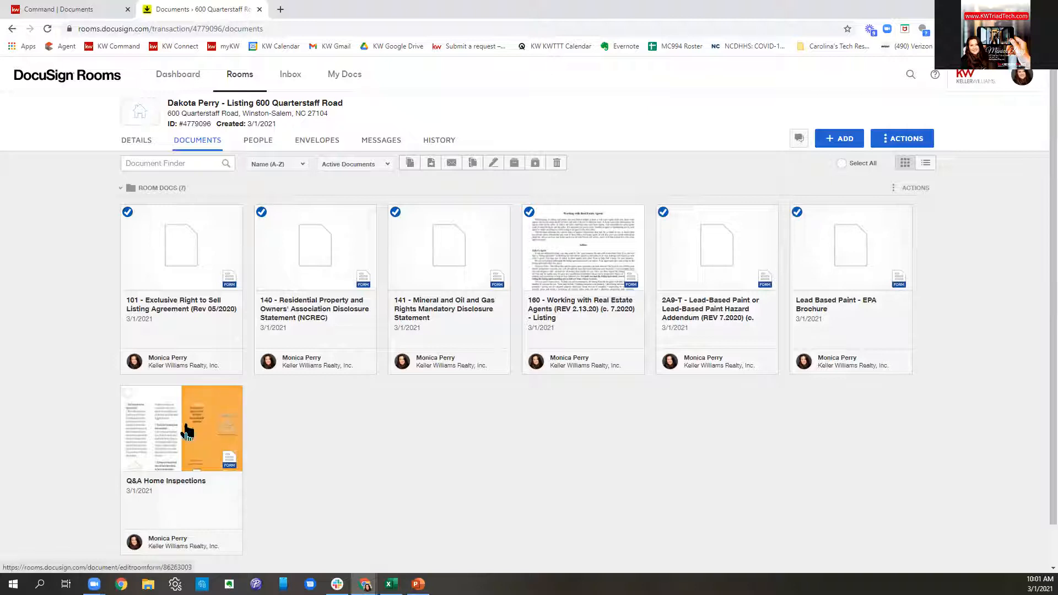
click(127, 394)
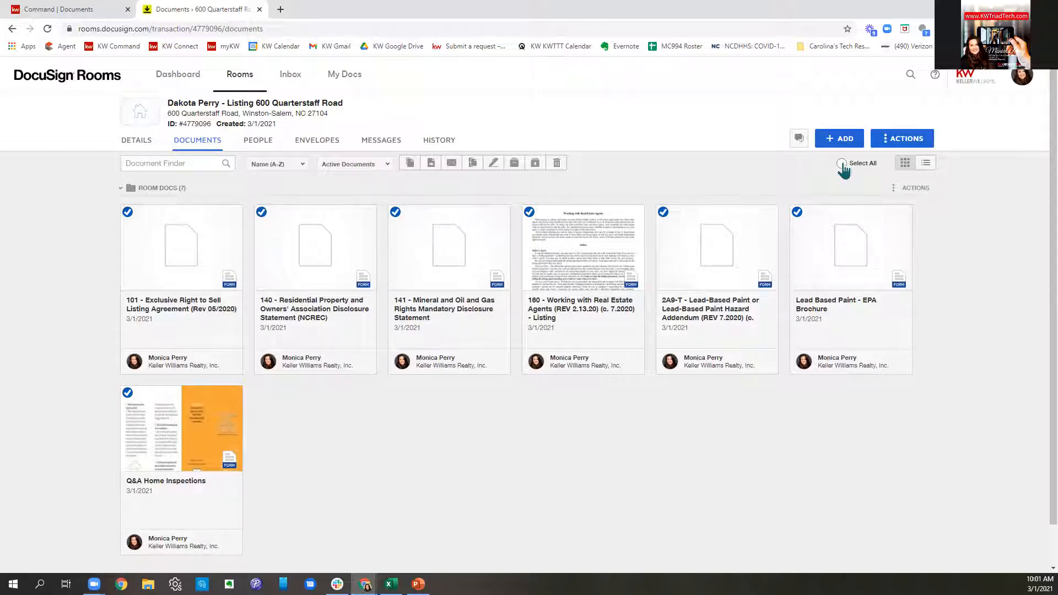
click(492, 163)
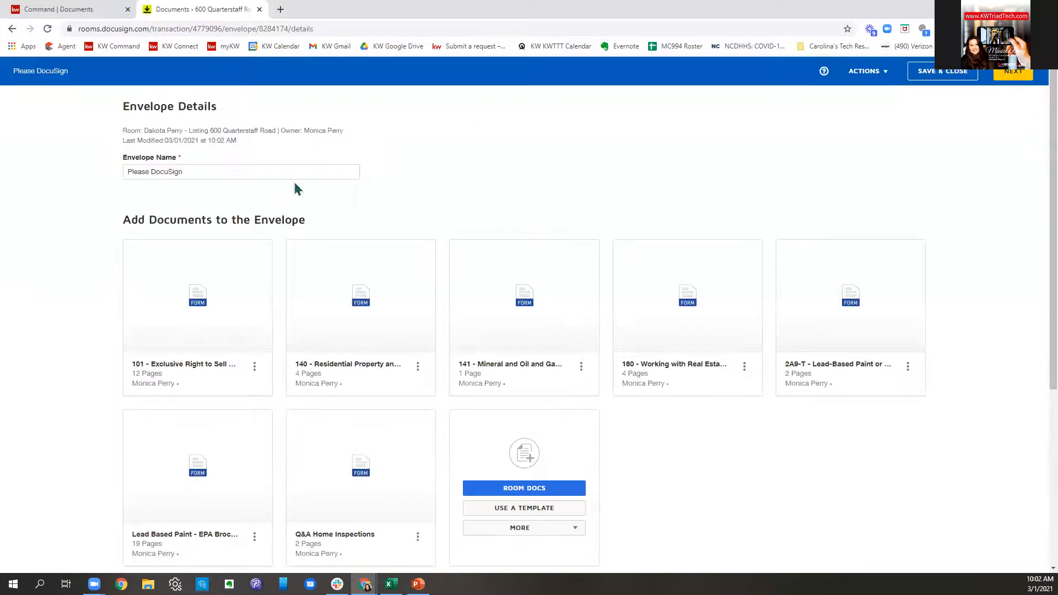
click(284, 172)
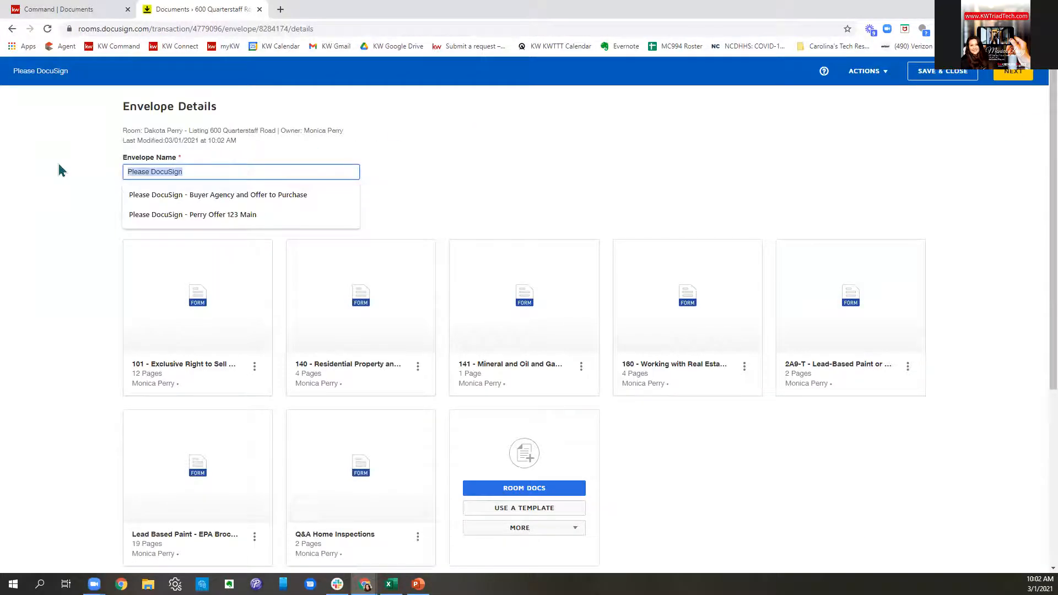
text(600)
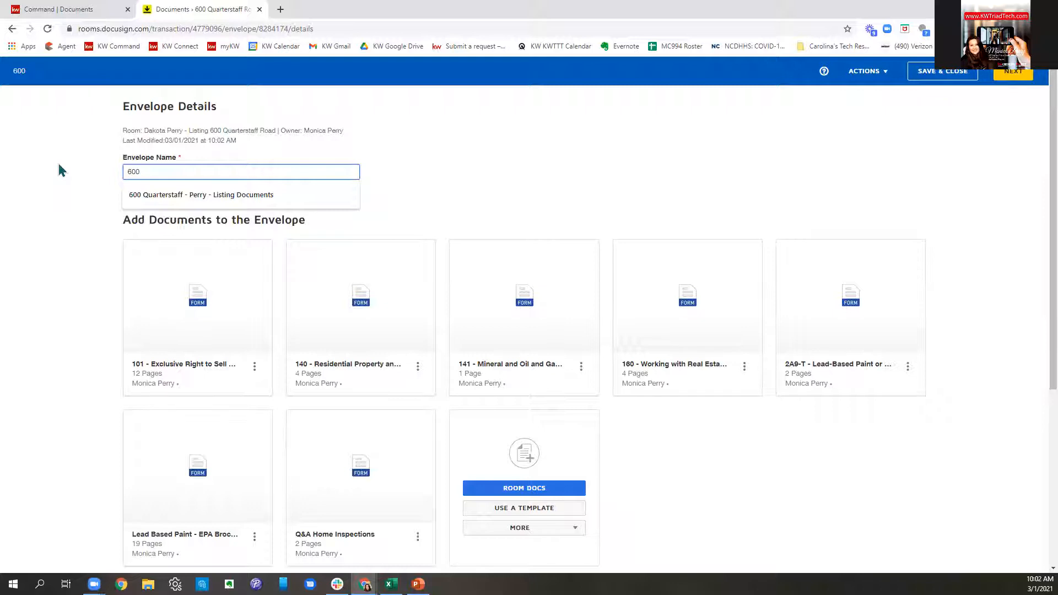
click(242, 200)
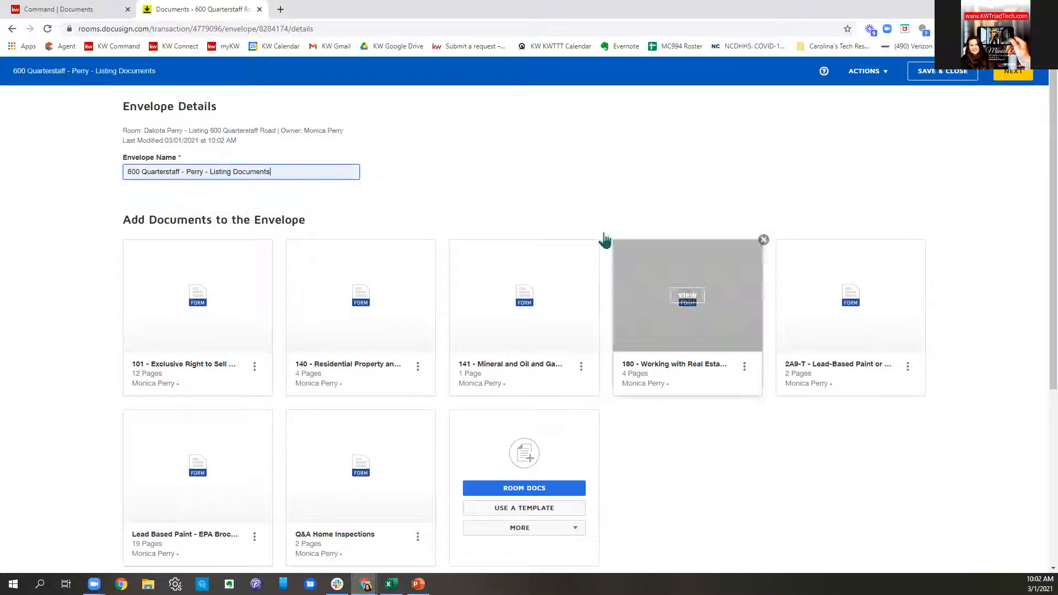
- Move form 160 Working with Real Estate Agents to the first slot and open pre-tagged roles
scroll(606, 201, down, 2)
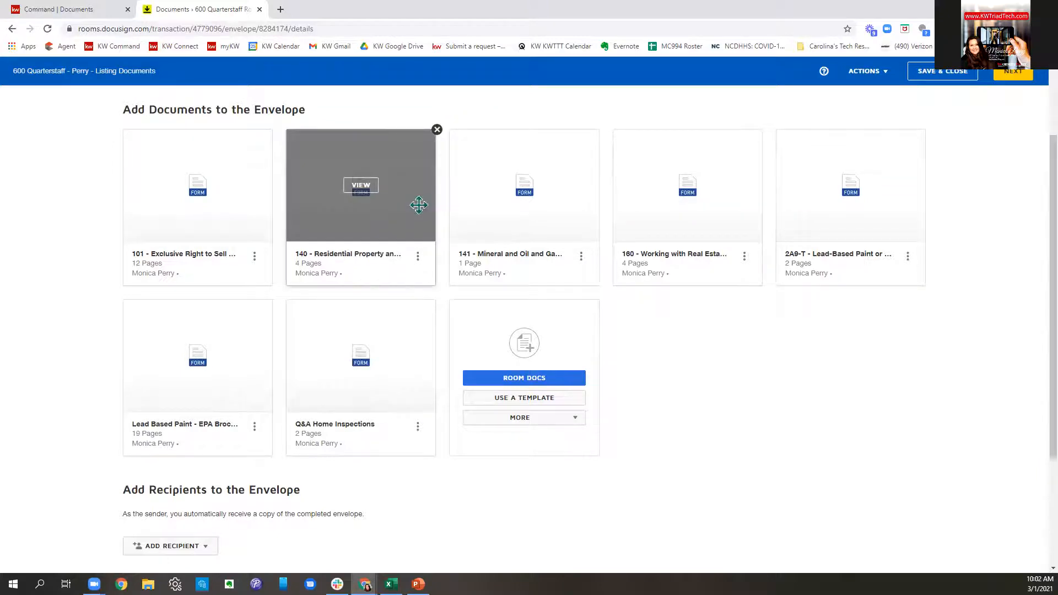
drag(736, 228, 182, 237)
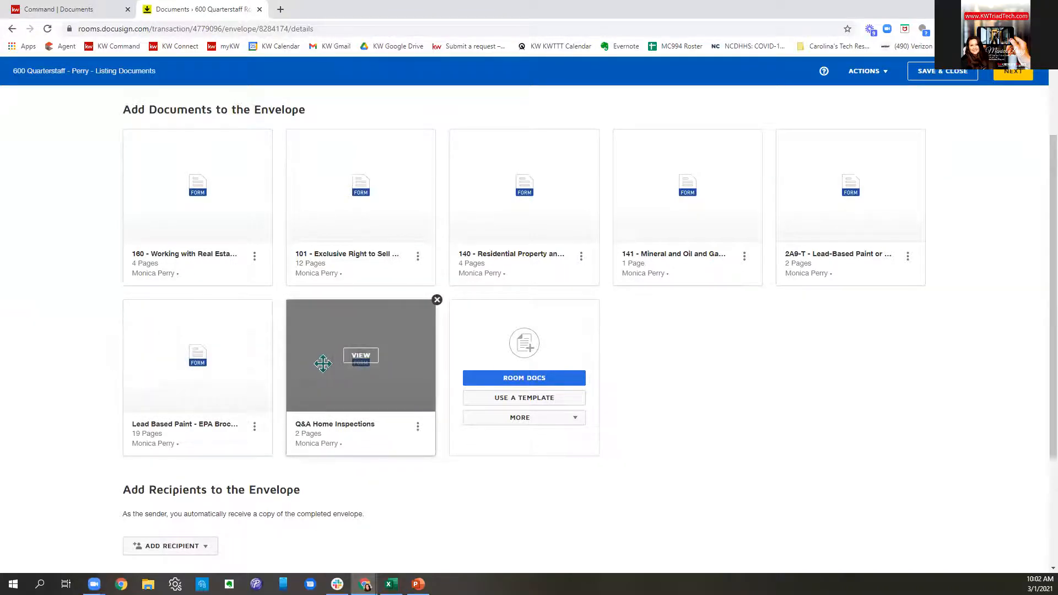
scroll(794, 358, down, 3)
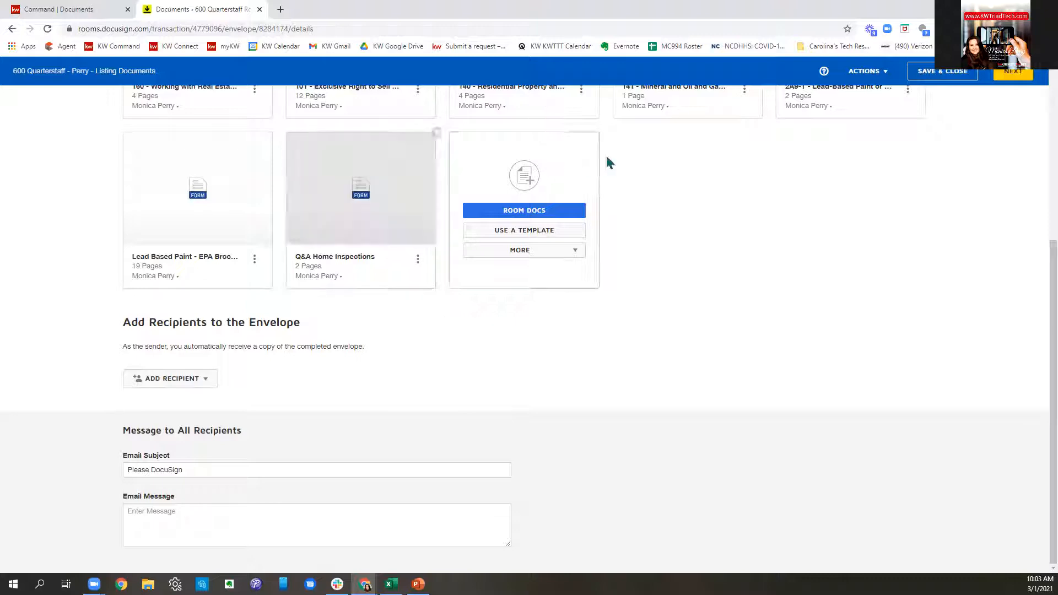
click(166, 380)
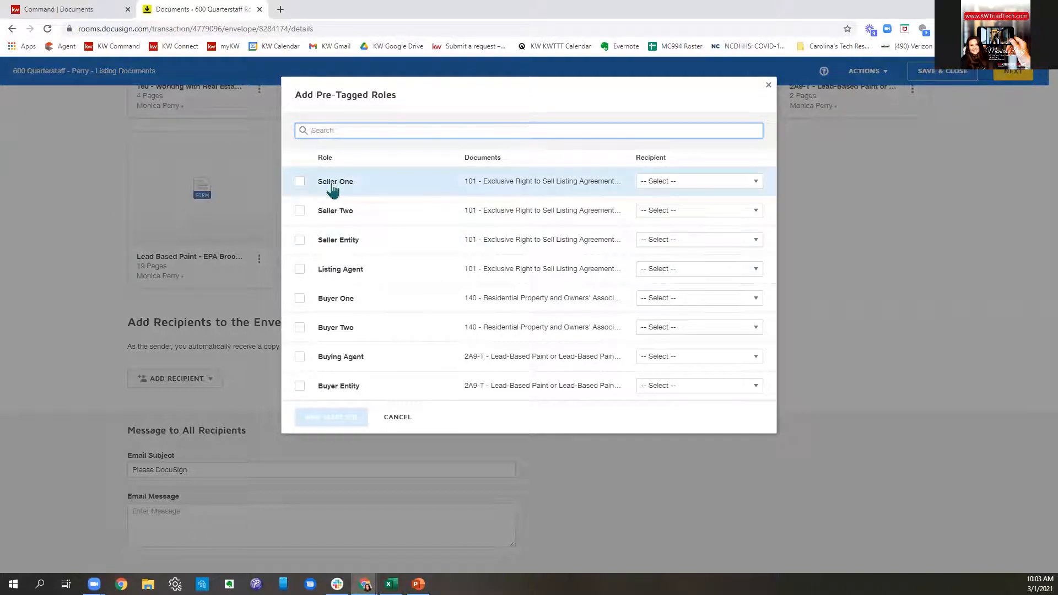
- Assign the two sellers and the agent to Seller One, Seller Two and Listing Agent, then add them
click(300, 183)
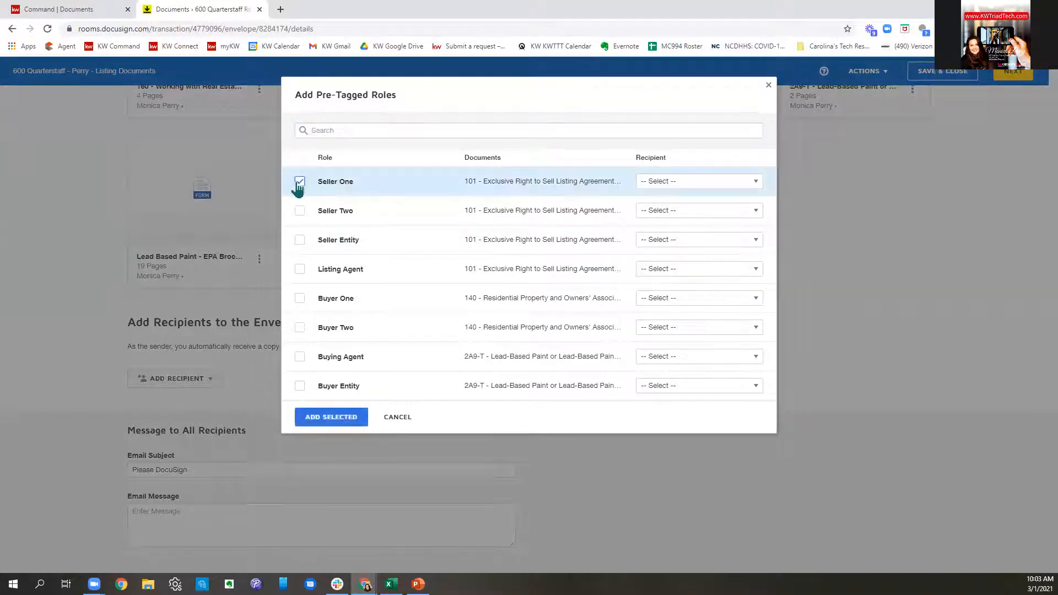
click(654, 185)
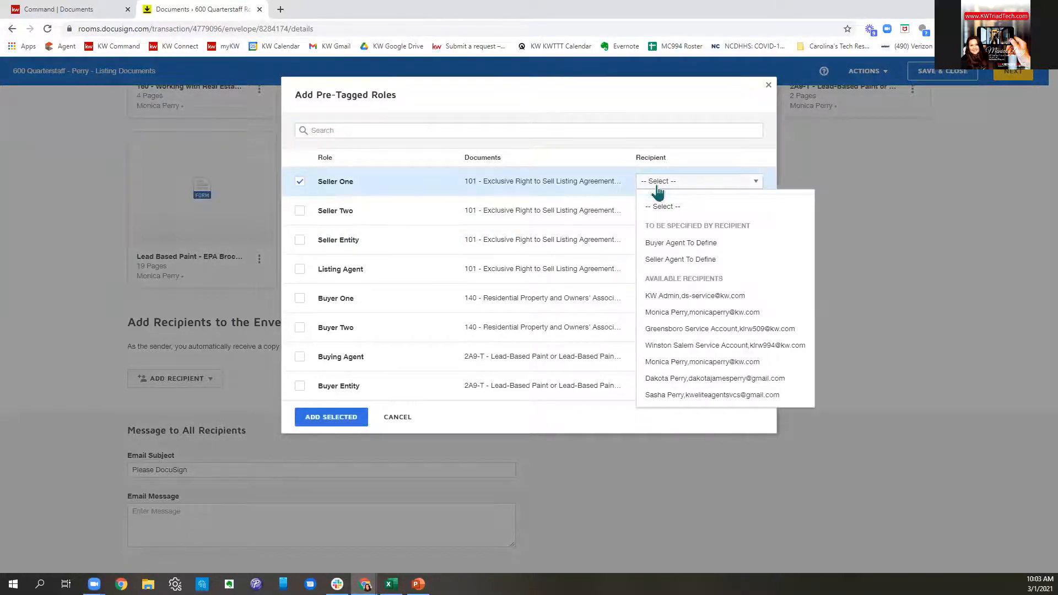
click(668, 378)
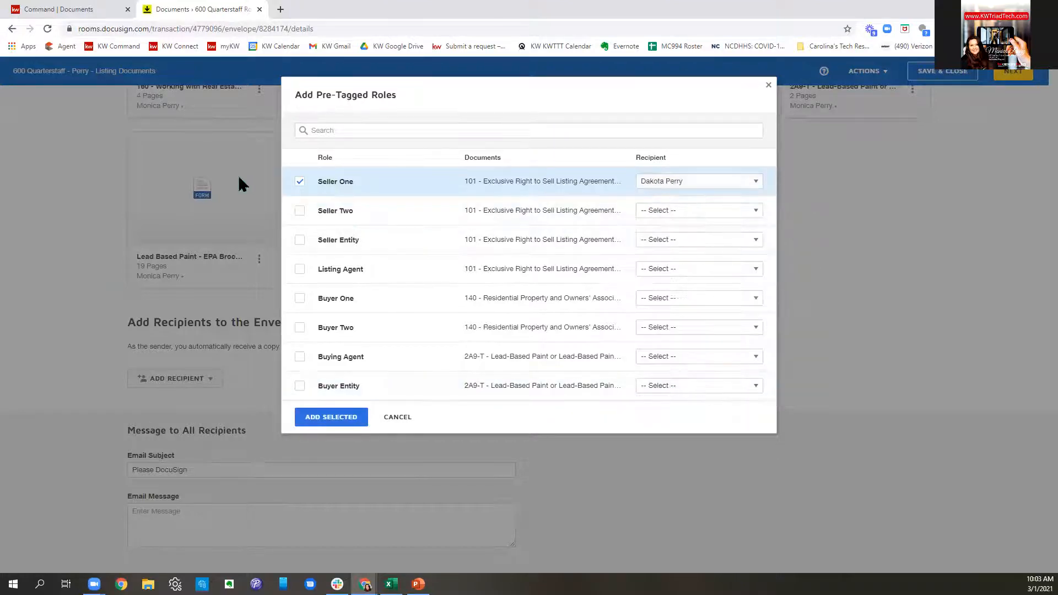
click(298, 214)
click(656, 213)
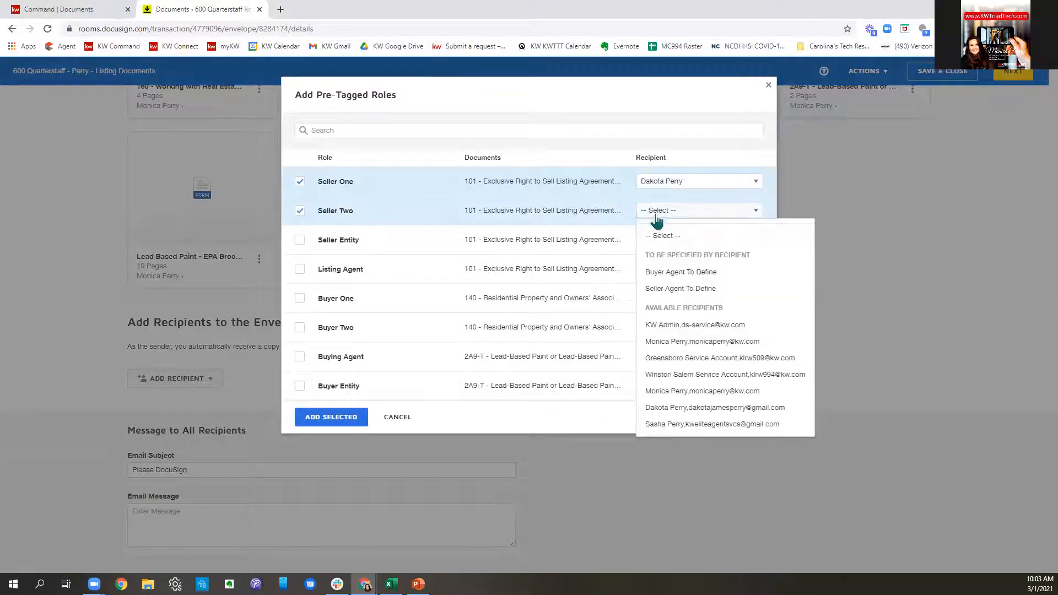
click(708, 424)
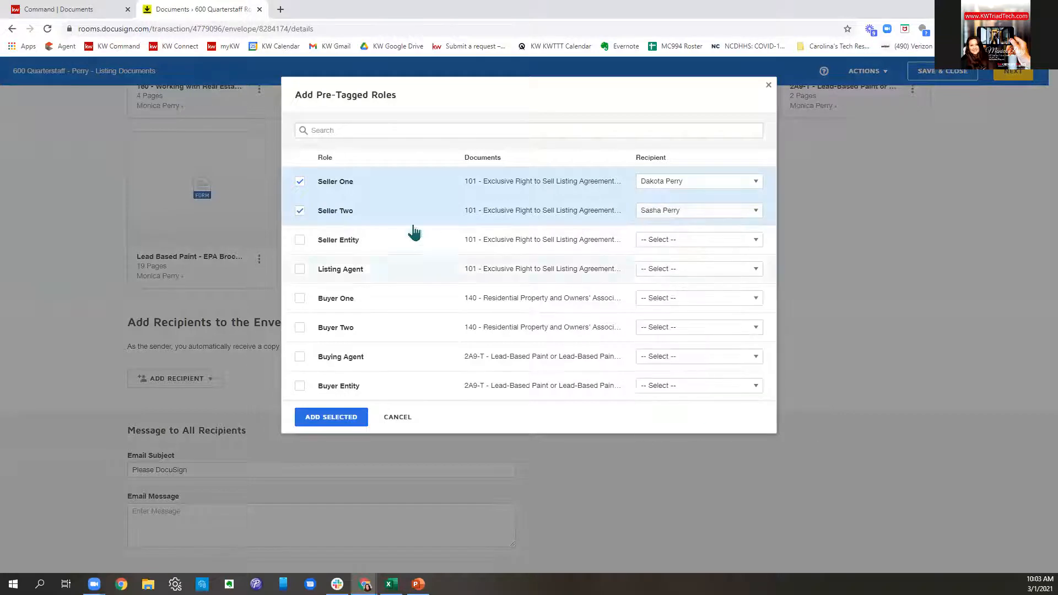
click(696, 270)
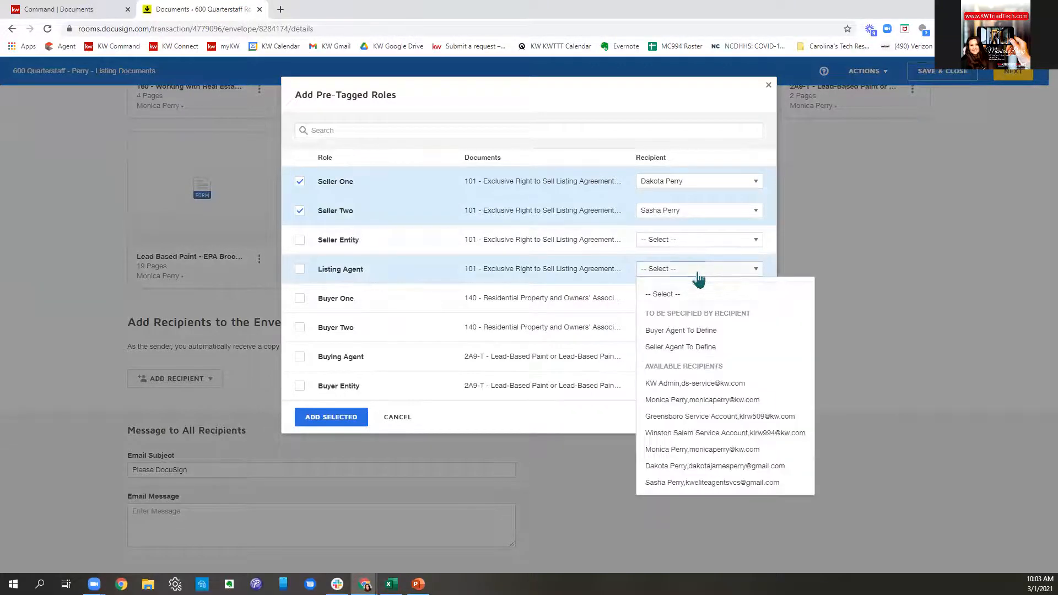
click(700, 450)
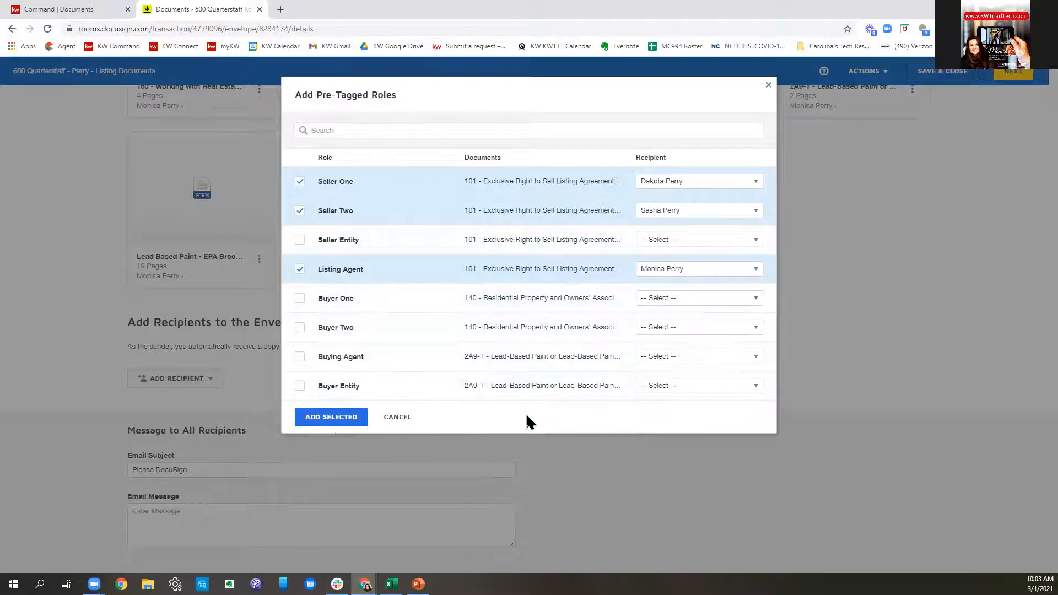
click(316, 423)
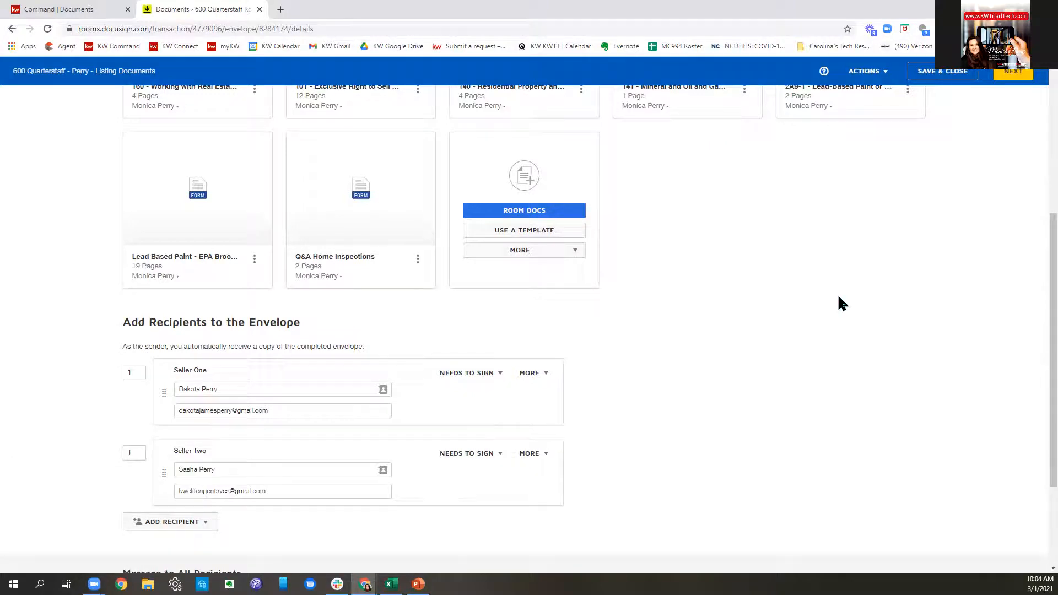
- Review the three recipients and the envelope message, then continue to field placement
scroll(843, 303, down, 4)
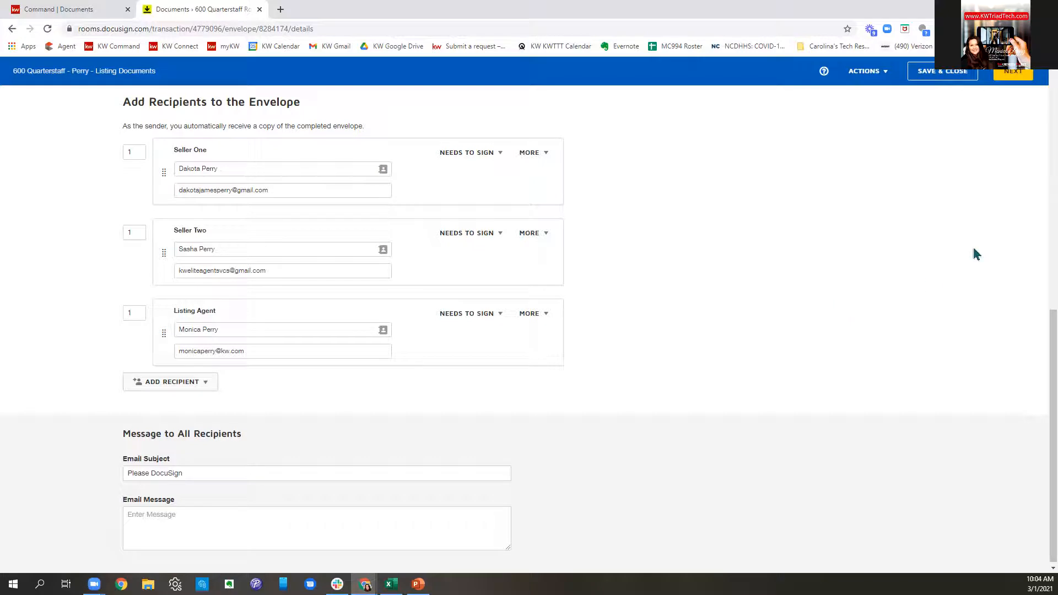
scroll(976, 254, down, 1)
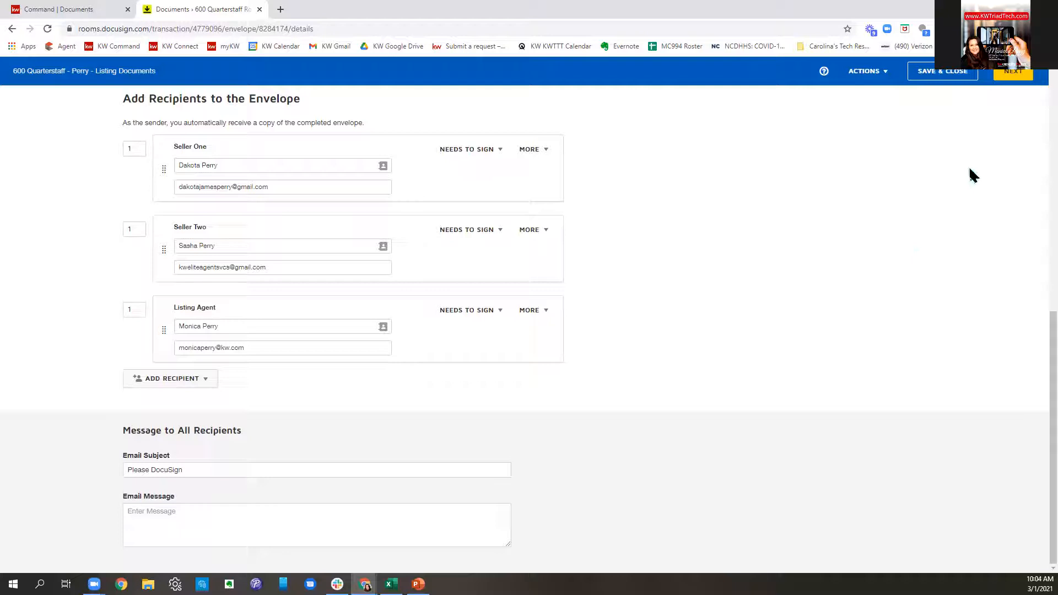
click(1013, 74)
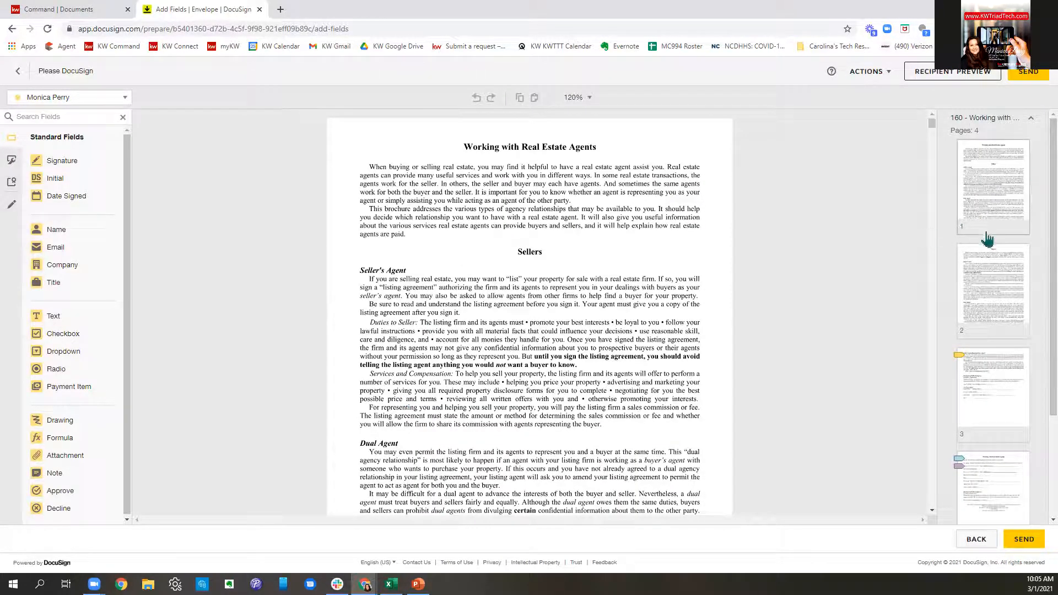
- Collapse the thumbnails and view the 141 Mineral and Oil and Gas disclosure page
scroll(1014, 329, down, 1)
scroll(1014, 325, down, 2)
scroll(1015, 313, up, 3)
scroll(1015, 309, down, 3)
scroll(1016, 309, up, 3)
click(1032, 118)
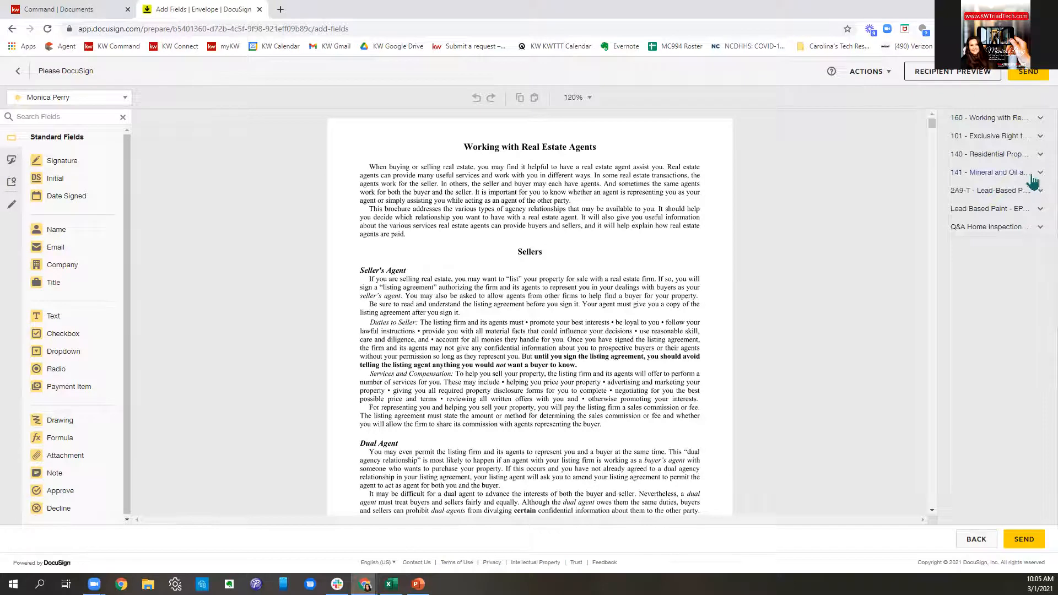
click(1032, 179)
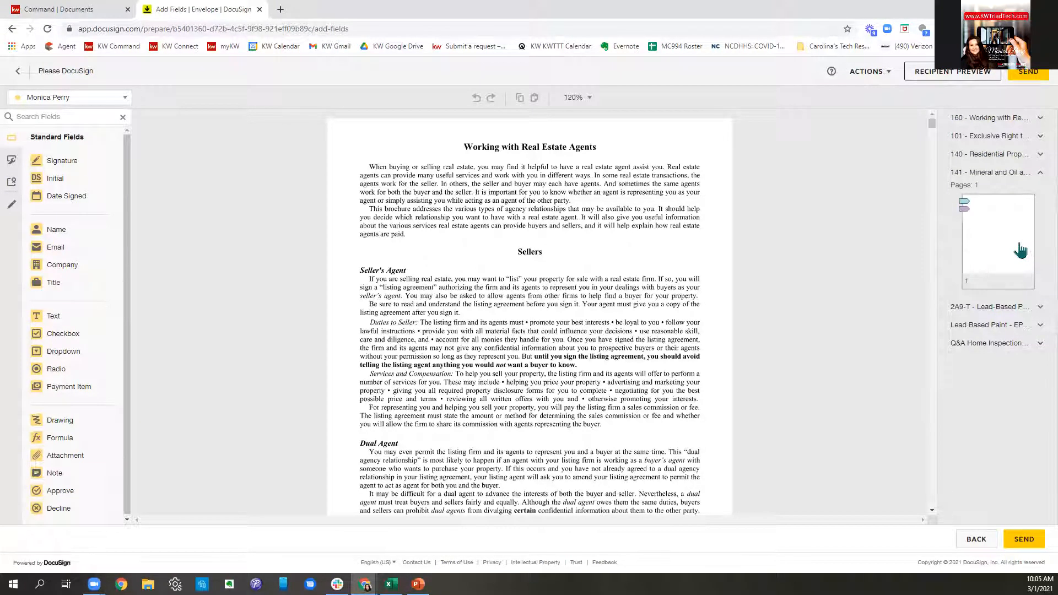
click(1020, 250)
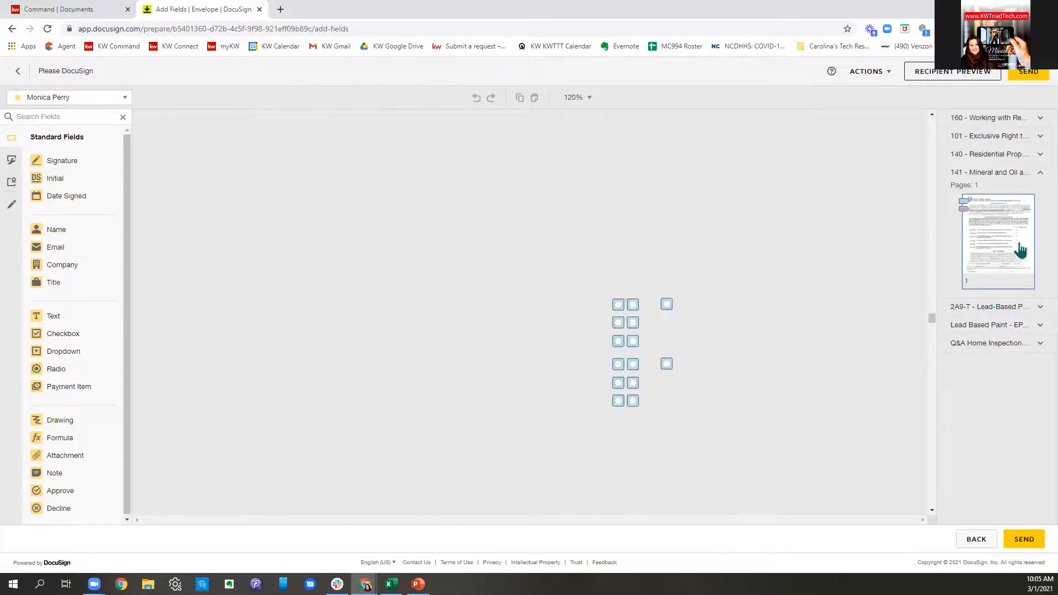
scroll(702, 386, down, 4)
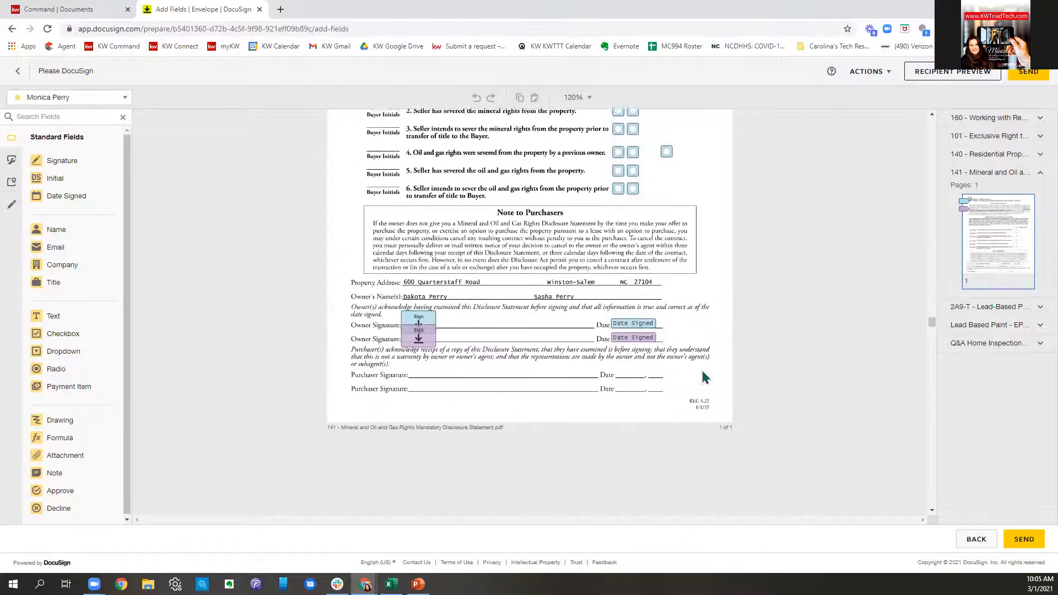
scroll(701, 378, up, 6)
- Go to page 1 of form 160 and place an initials field at its top
click(1016, 120)
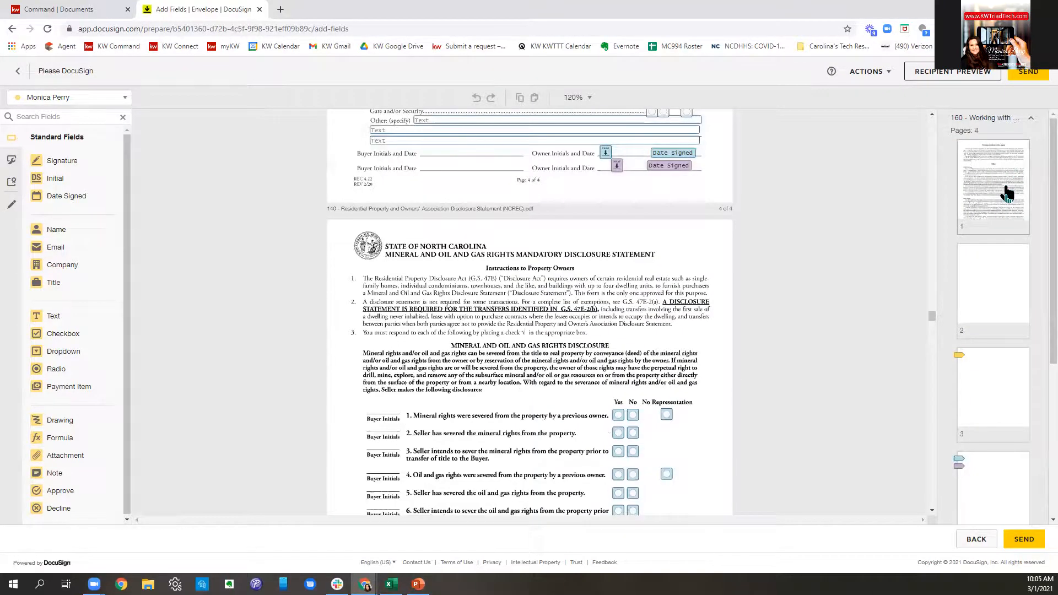
click(1006, 192)
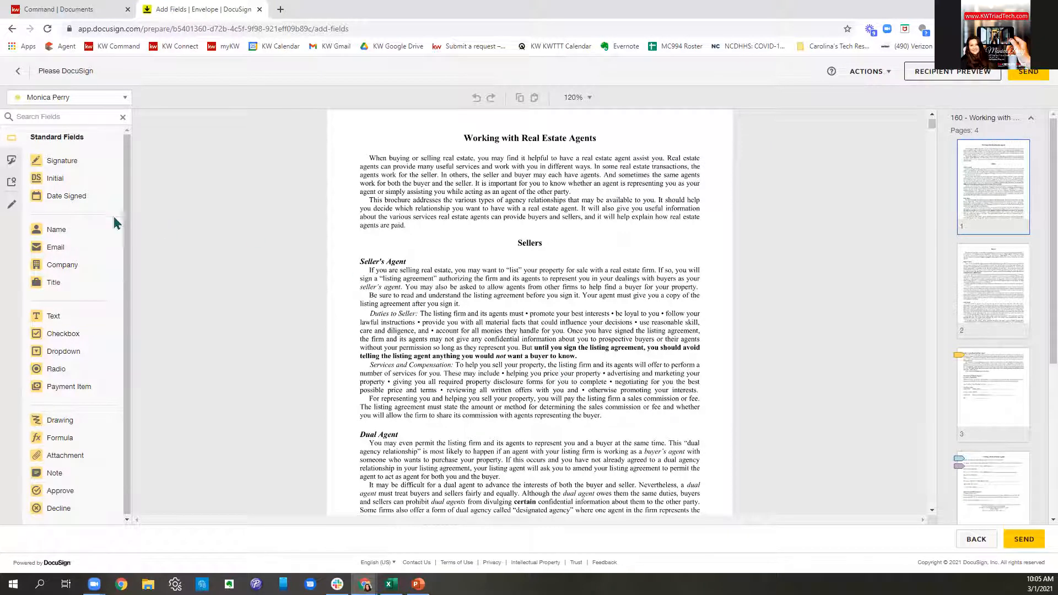
drag(65, 189, 83, 253)
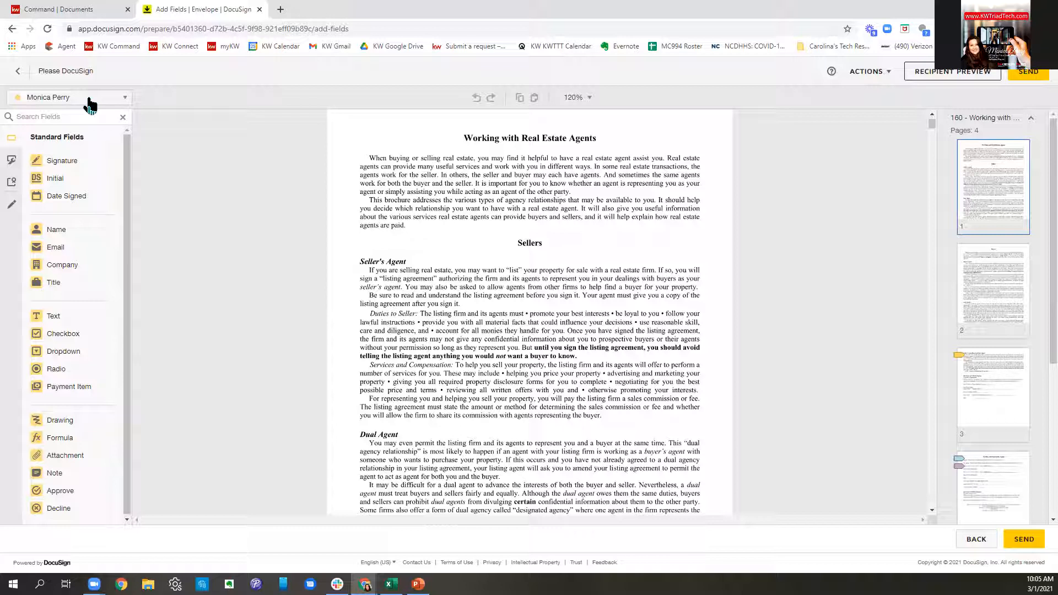
- Place the first seller's Initial field at the top of page 1 of form 160
click(90, 103)
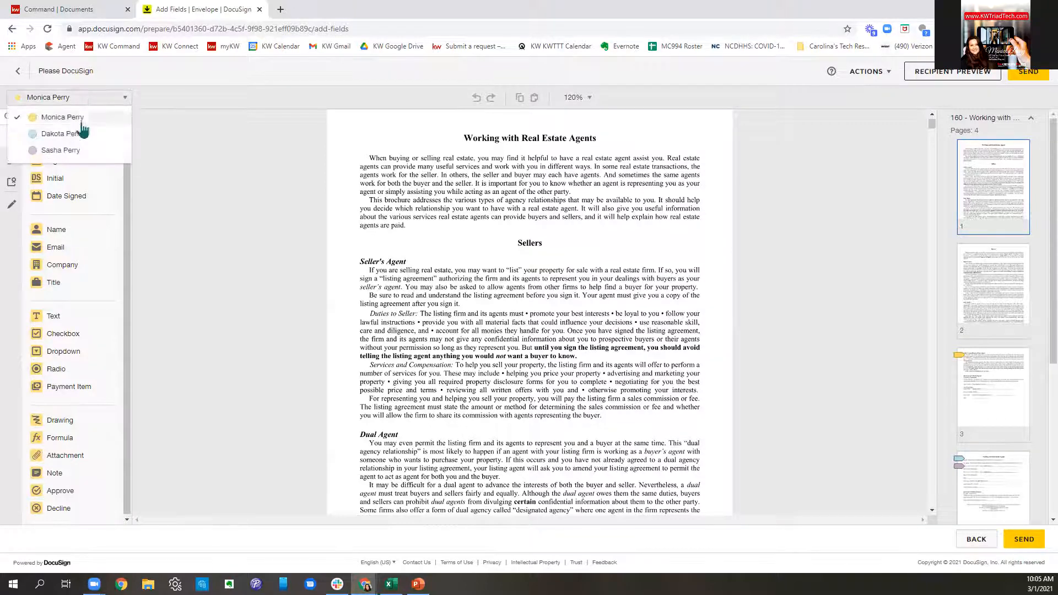
click(82, 141)
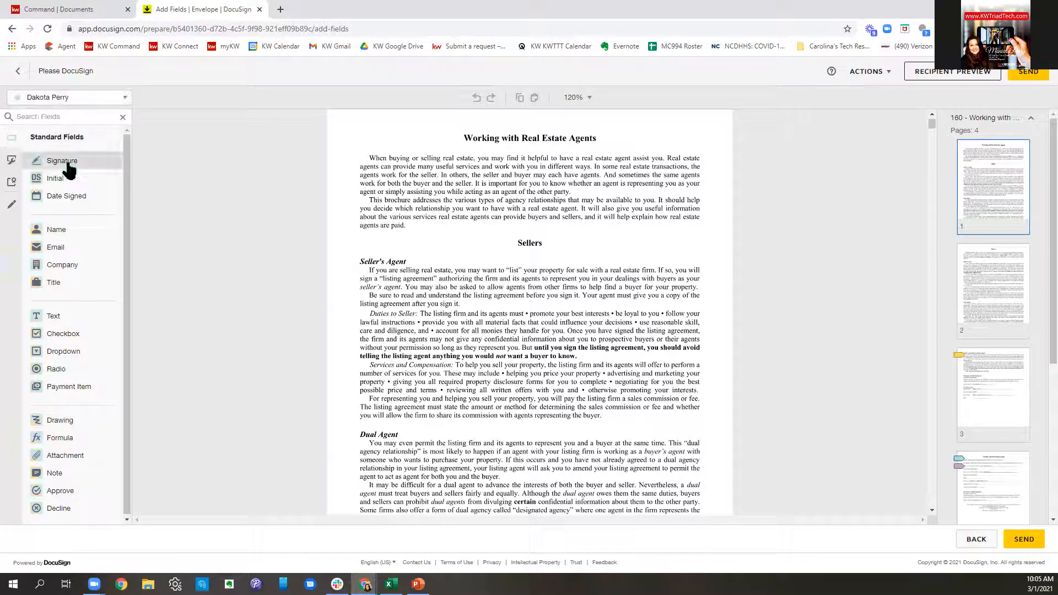
drag(60, 180, 344, 127)
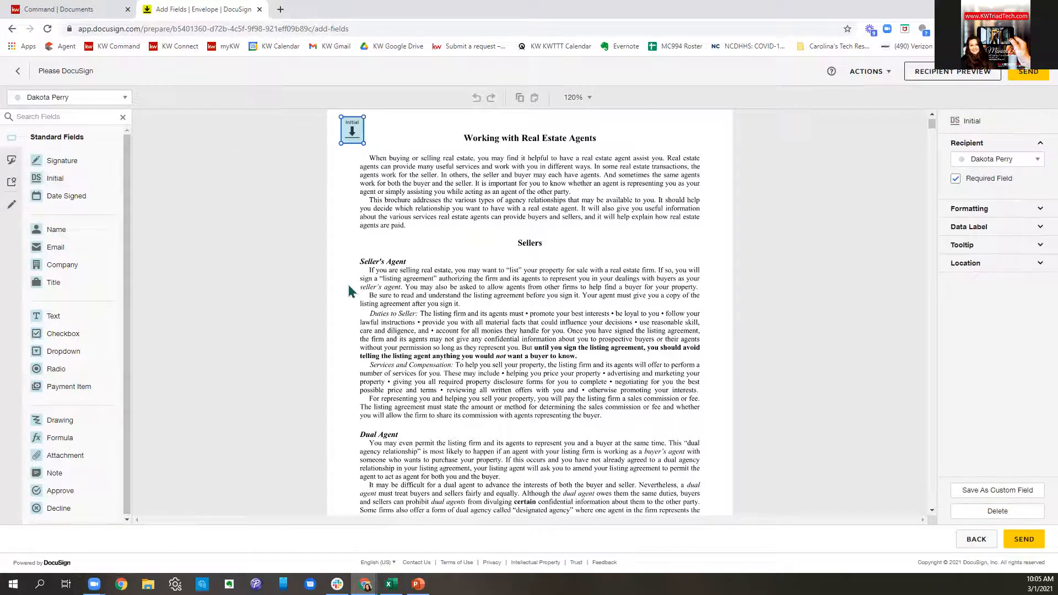
- Add the second seller's Initial field and a Date Signed field beside it, then preview as a recipient
click(73, 103)
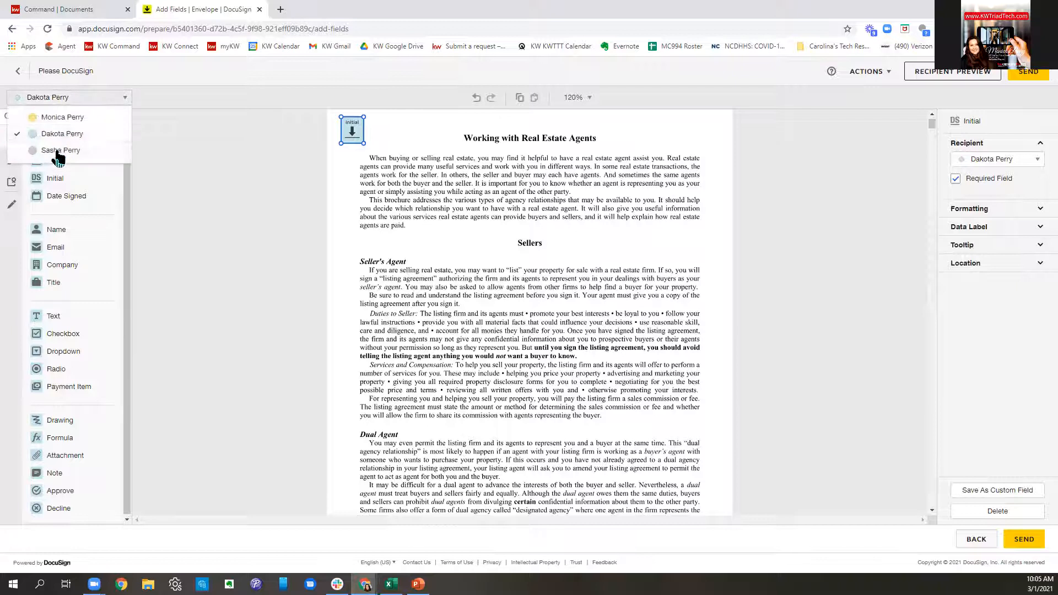
click(49, 134)
drag(31, 178, 370, 128)
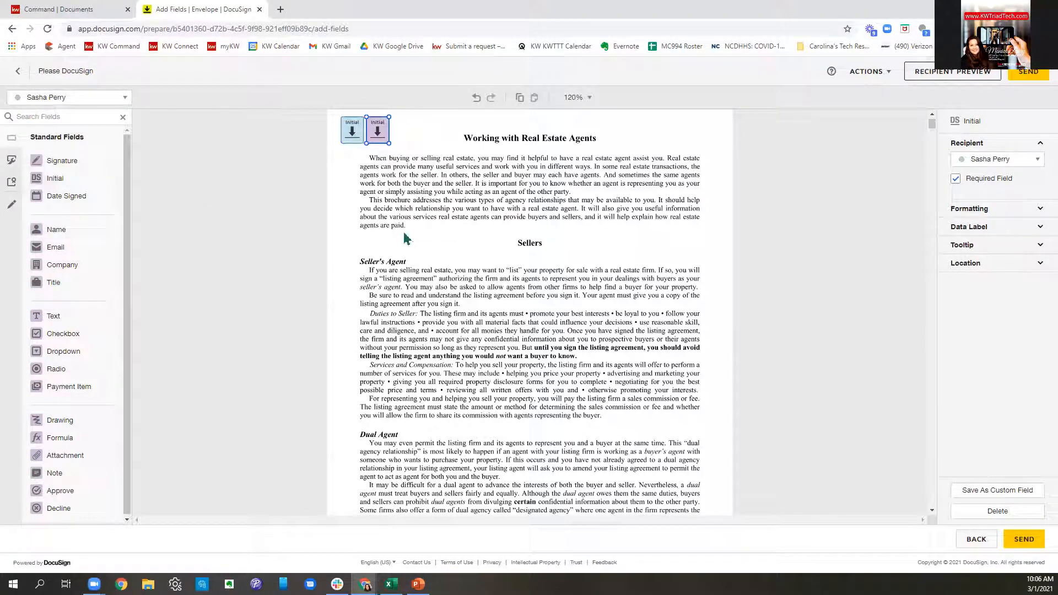
drag(66, 202, 411, 148)
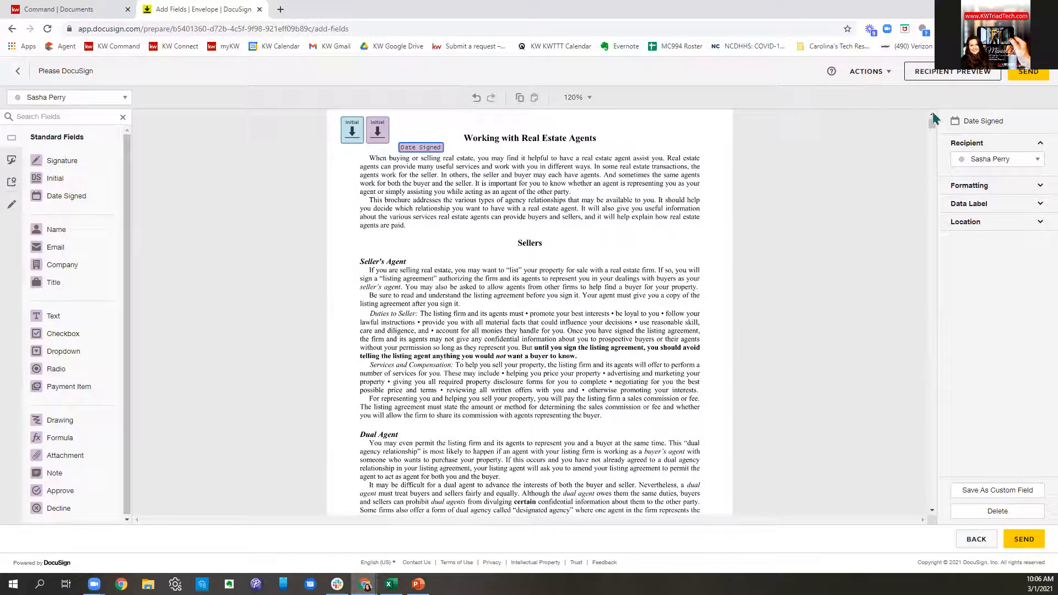
click(946, 78)
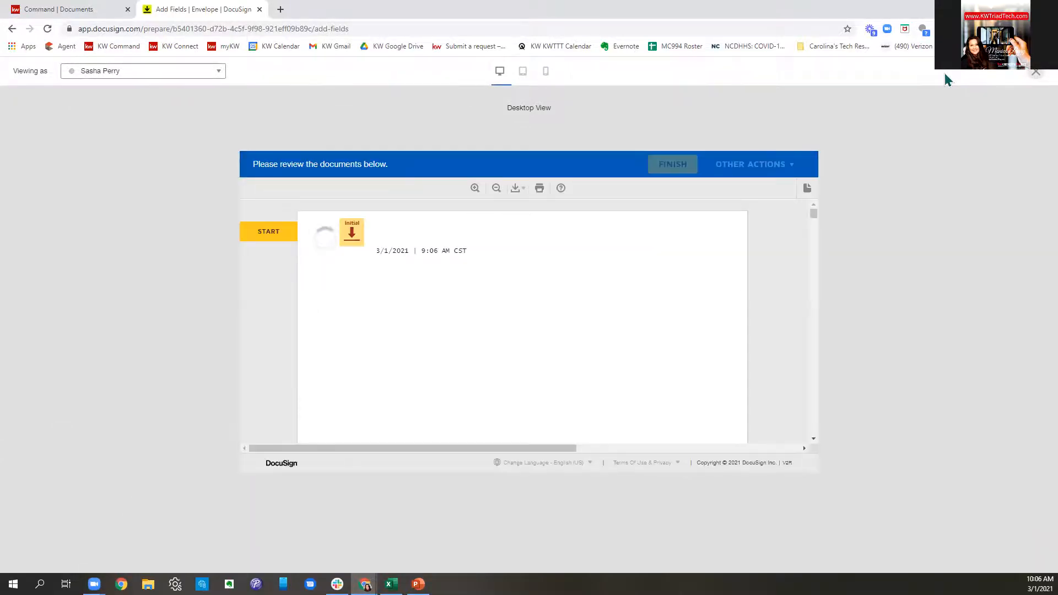
click(522, 76)
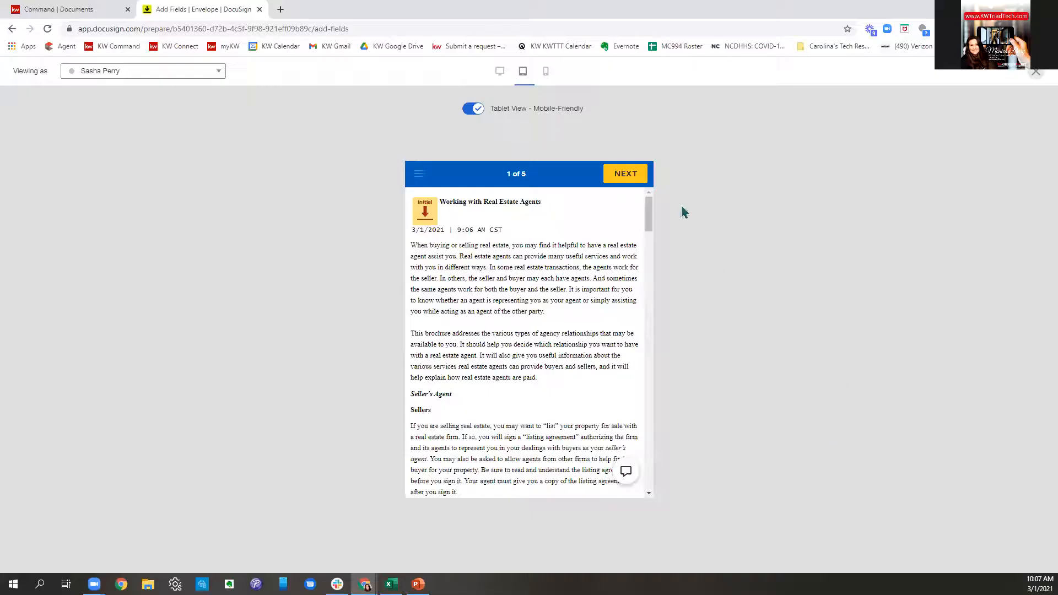
scroll(494, 298, down, 10)
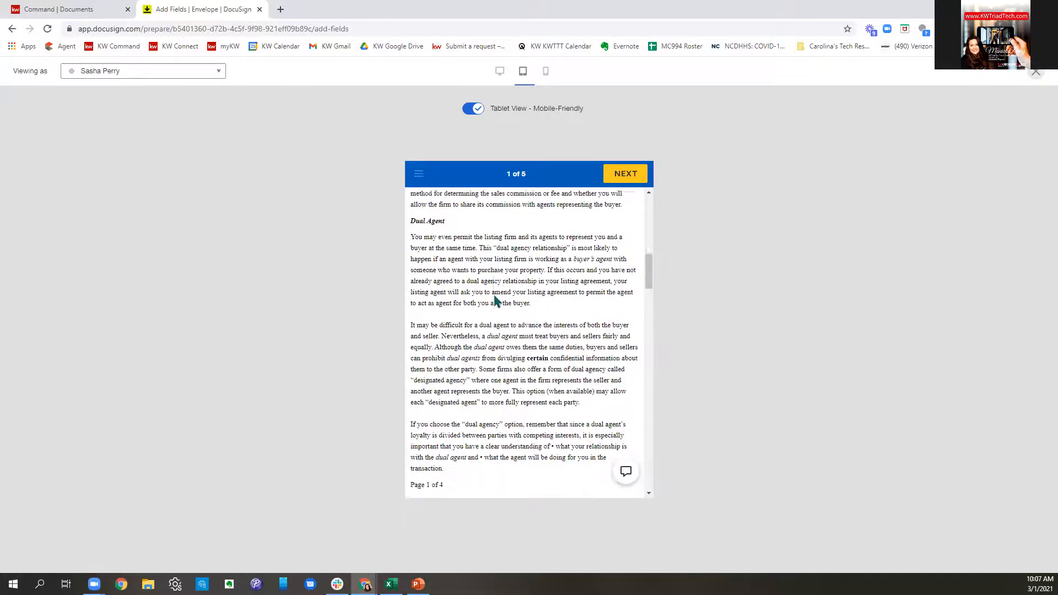
scroll(500, 295, up, 10)
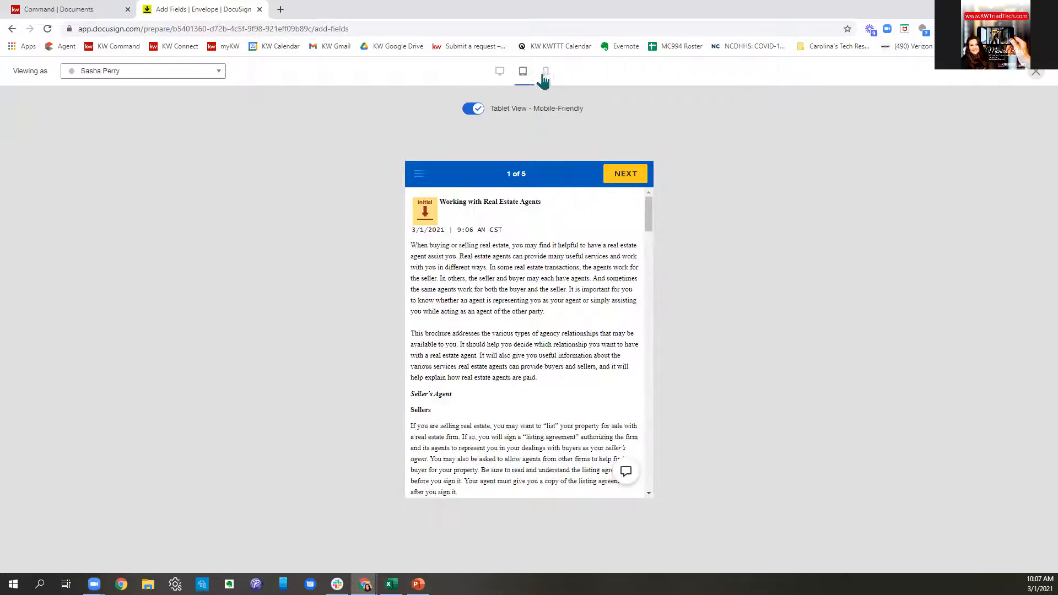
click(546, 72)
scroll(562, 301, down, 6)
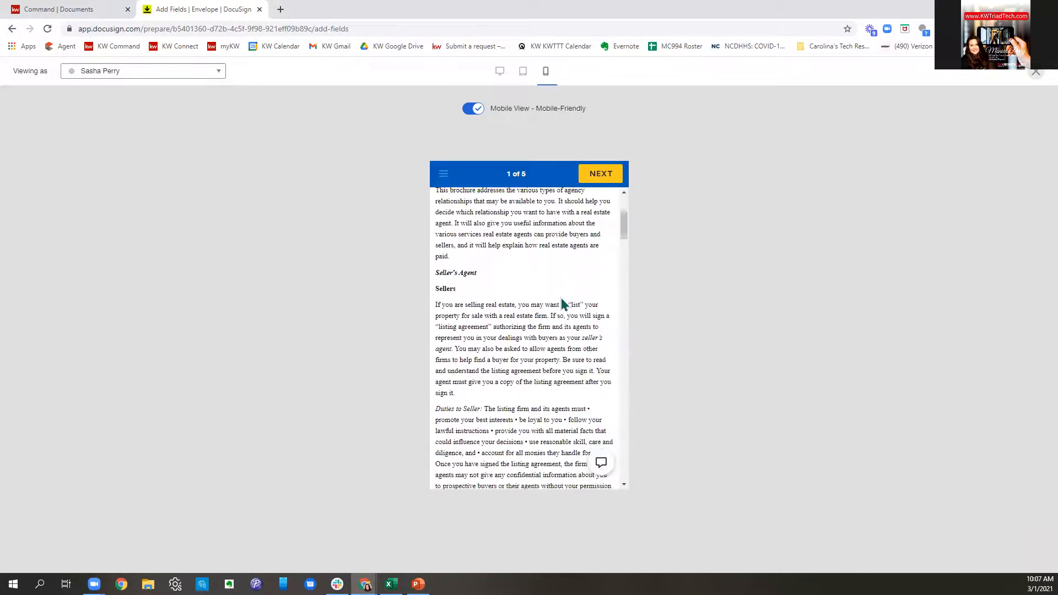
scroll(562, 298, up, 6)
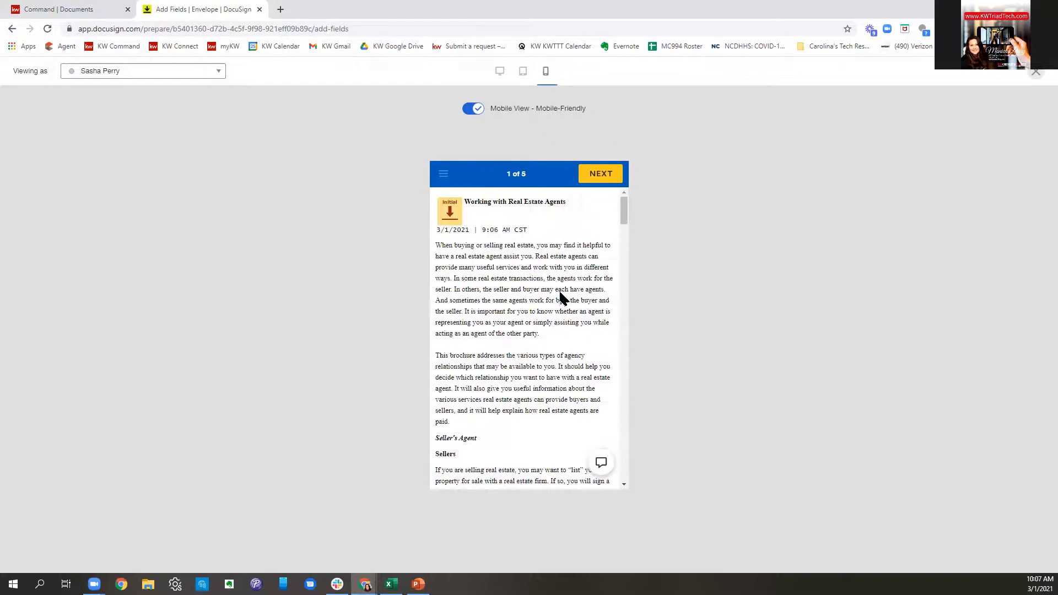
click(500, 72)
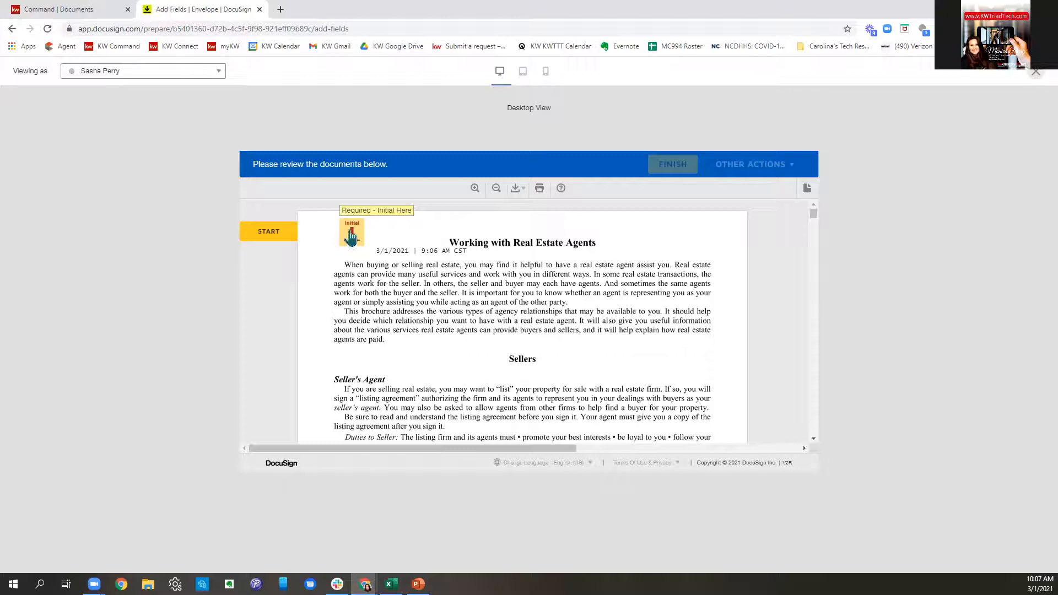
- Start the seller's signing walkthrough and apply initials to the first field, reviewing the document
click(295, 239)
click(343, 236)
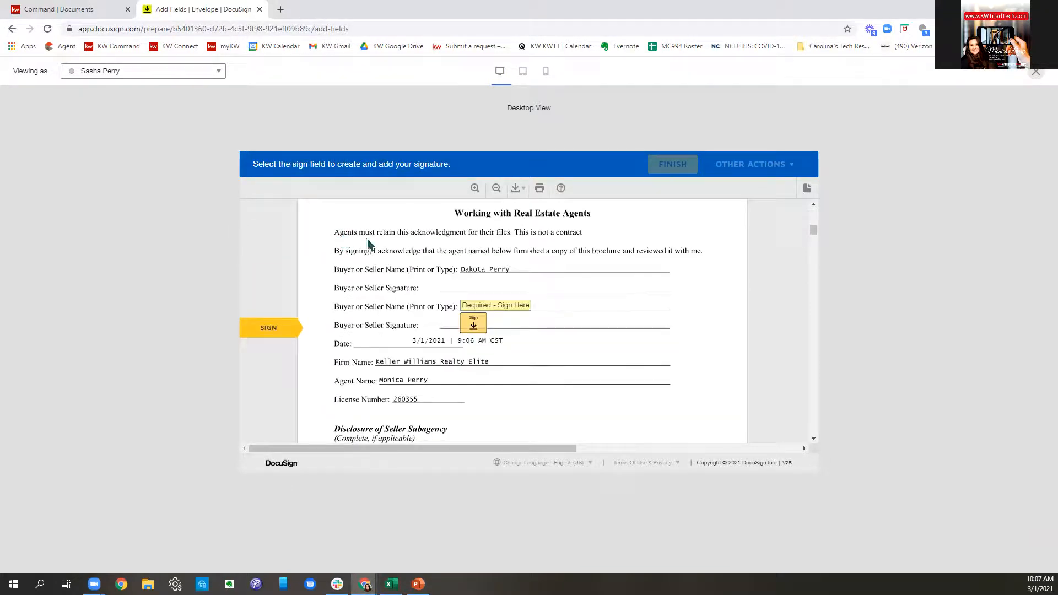
scroll(537, 300, up, 3)
scroll(599, 361, up, 10)
scroll(598, 349, up, 10)
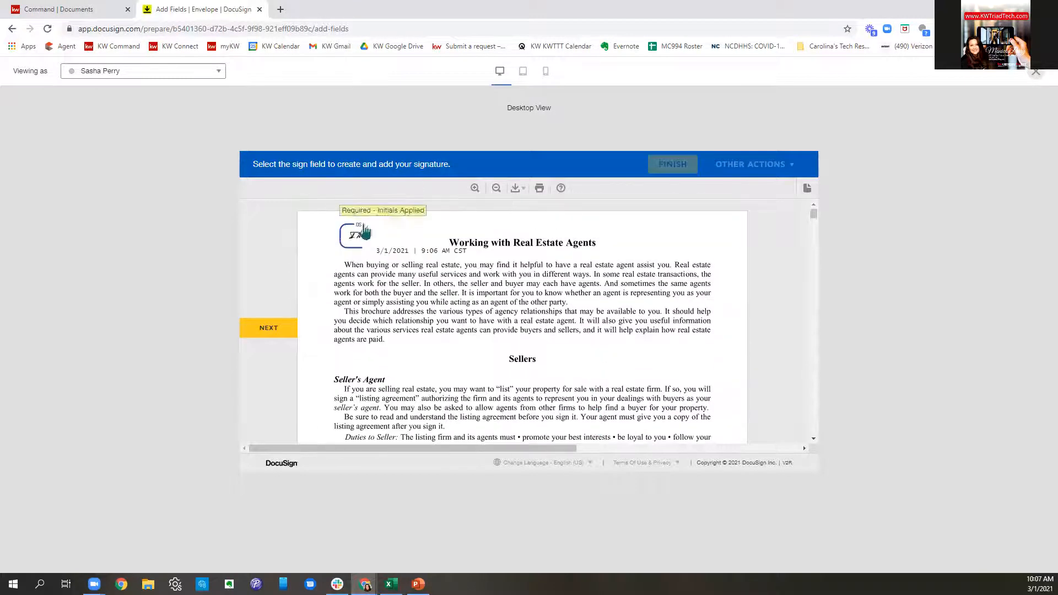
scroll(557, 268, down, 10)
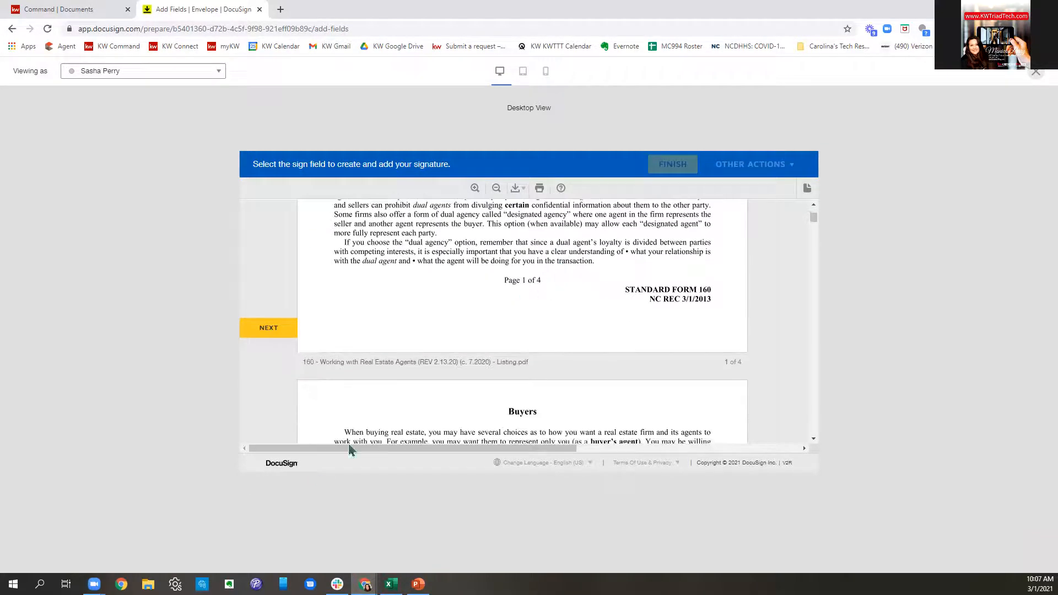
scroll(441, 406, down, 7)
scroll(461, 408, down, 6)
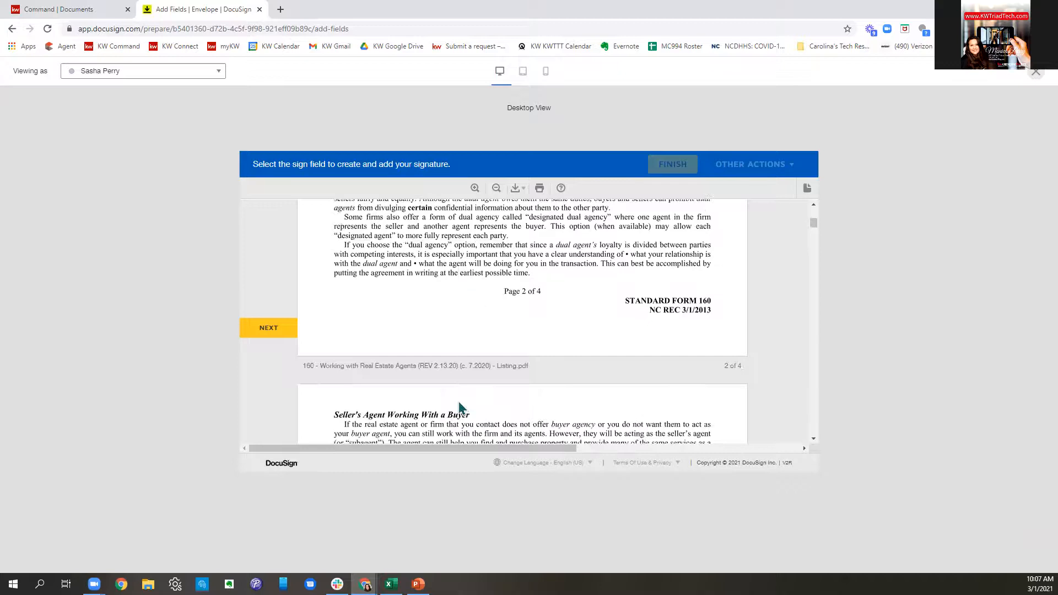
scroll(460, 408, down, 1)
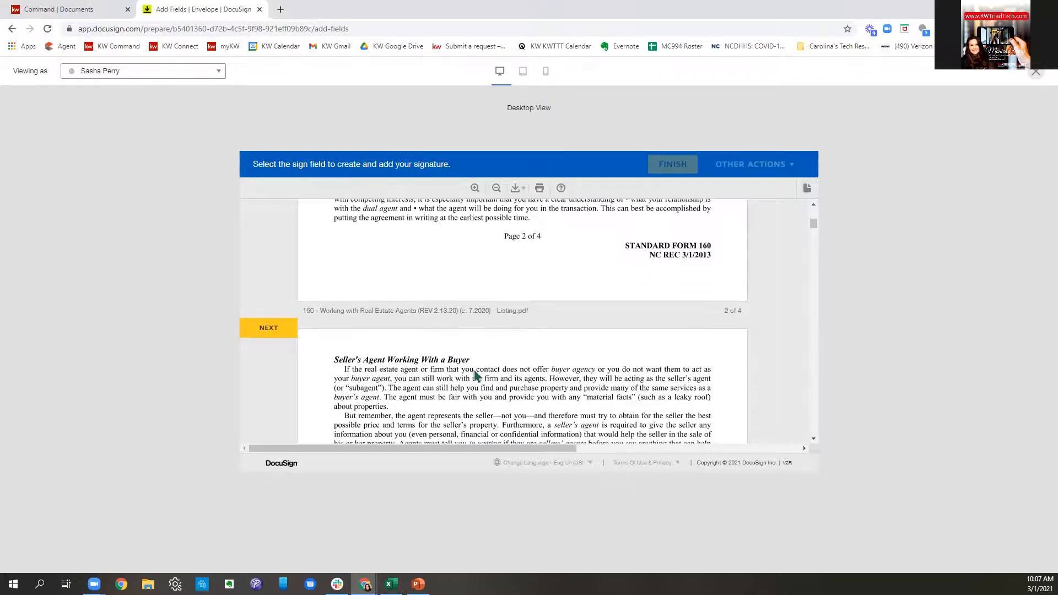
scroll(475, 370, up, 14)
scroll(475, 370, up, 10)
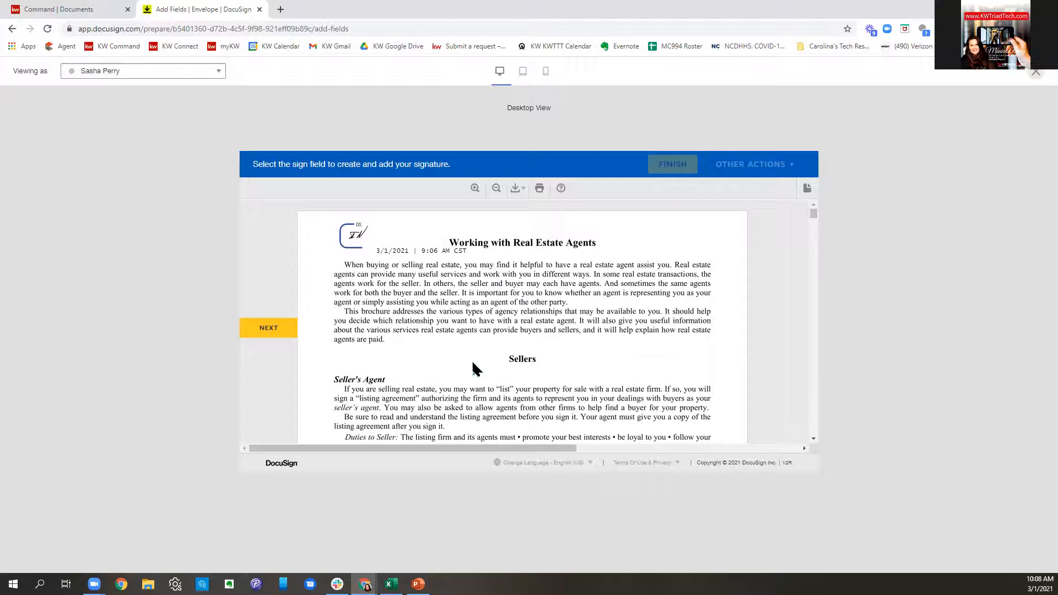
scroll(496, 367, down, 3)
scroll(608, 337, down, 8)
scroll(617, 336, down, 4)
scroll(619, 339, down, 8)
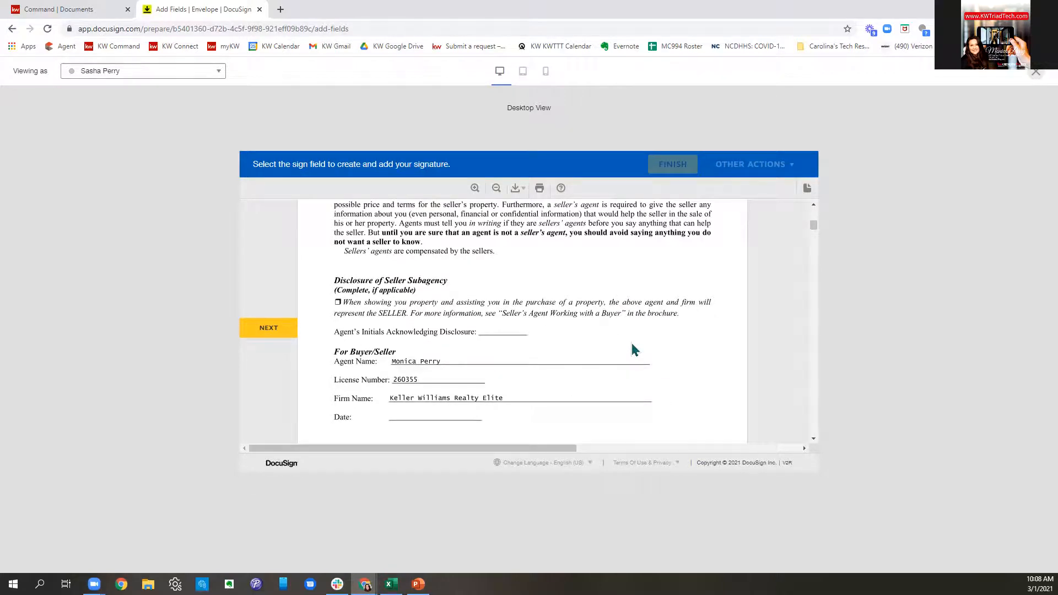
scroll(572, 339, down, 2)
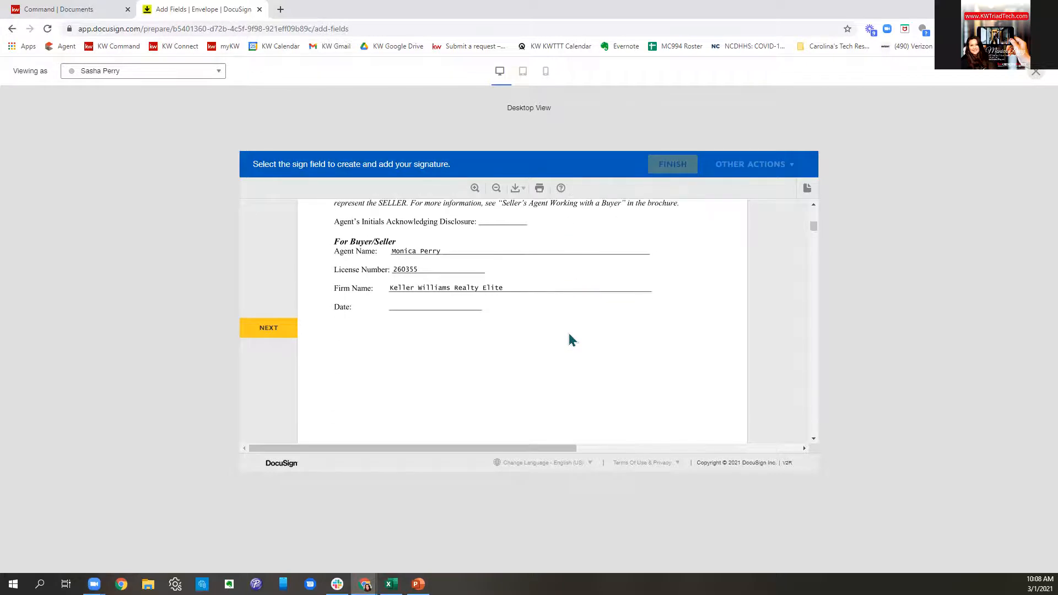
scroll(570, 335, up, 10)
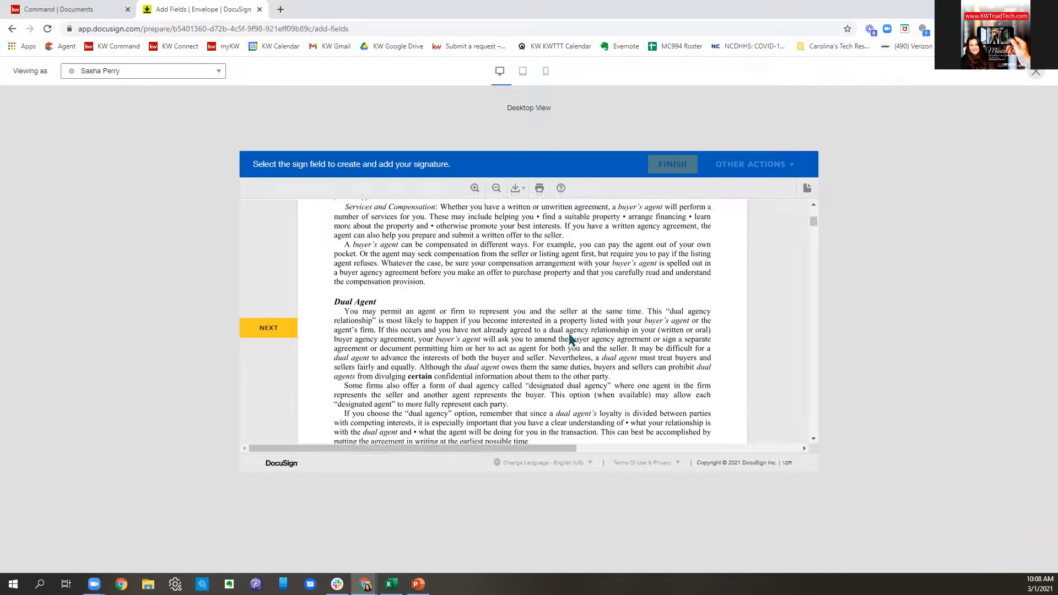
scroll(571, 339, up, 10)
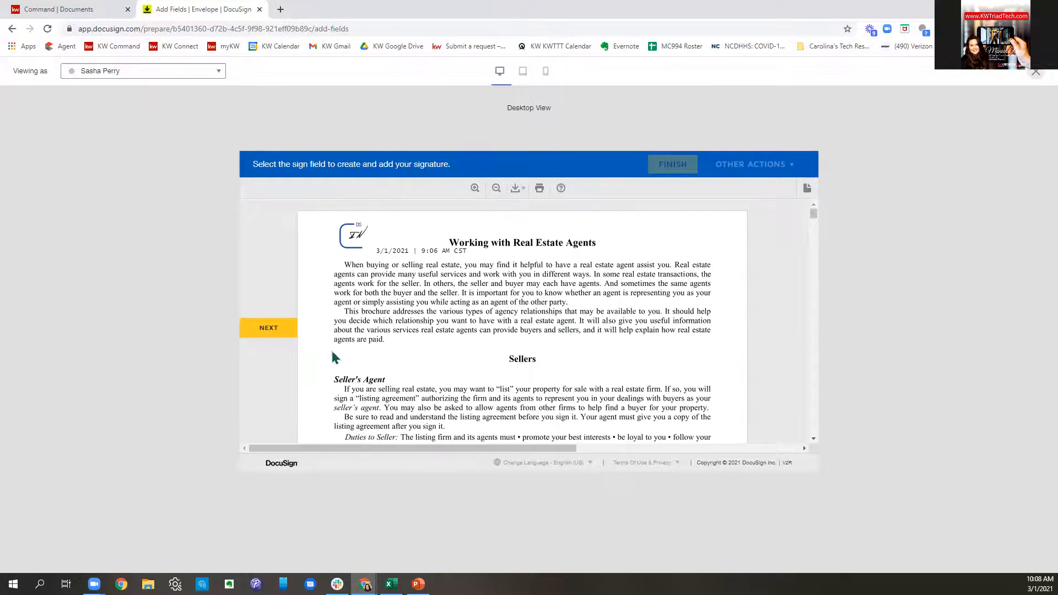
- Step through the remaining initial fields on pages 1 and 3, then close the preview
click(281, 339)
click(282, 342)
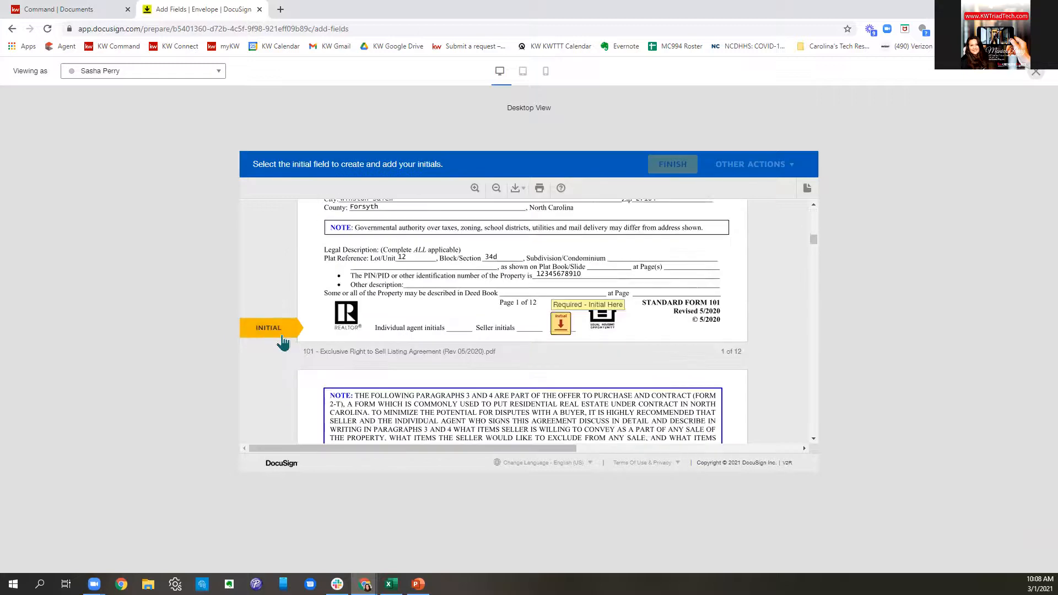
click(561, 327)
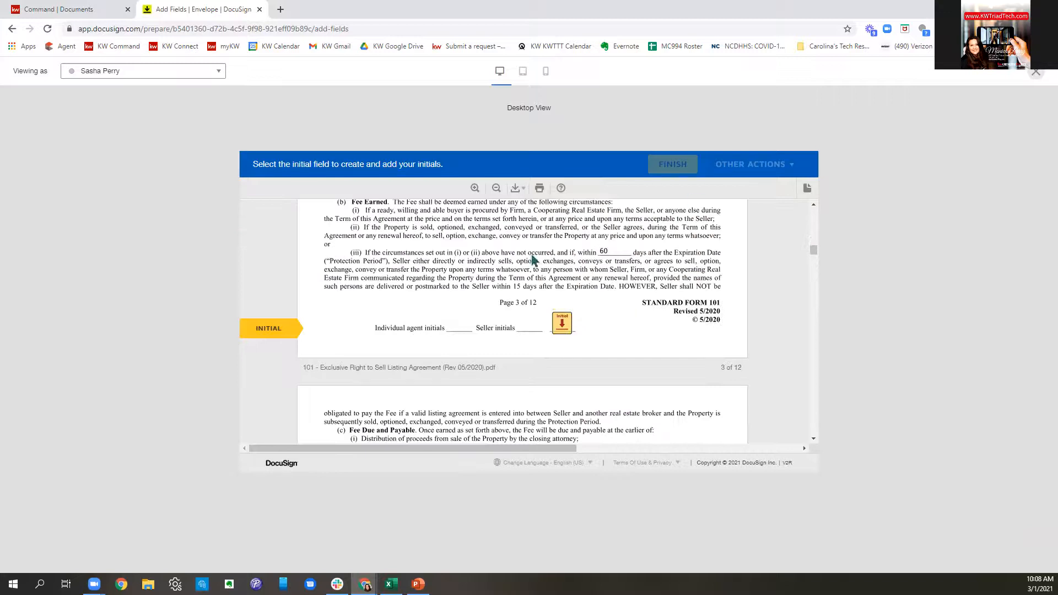
click(1036, 72)
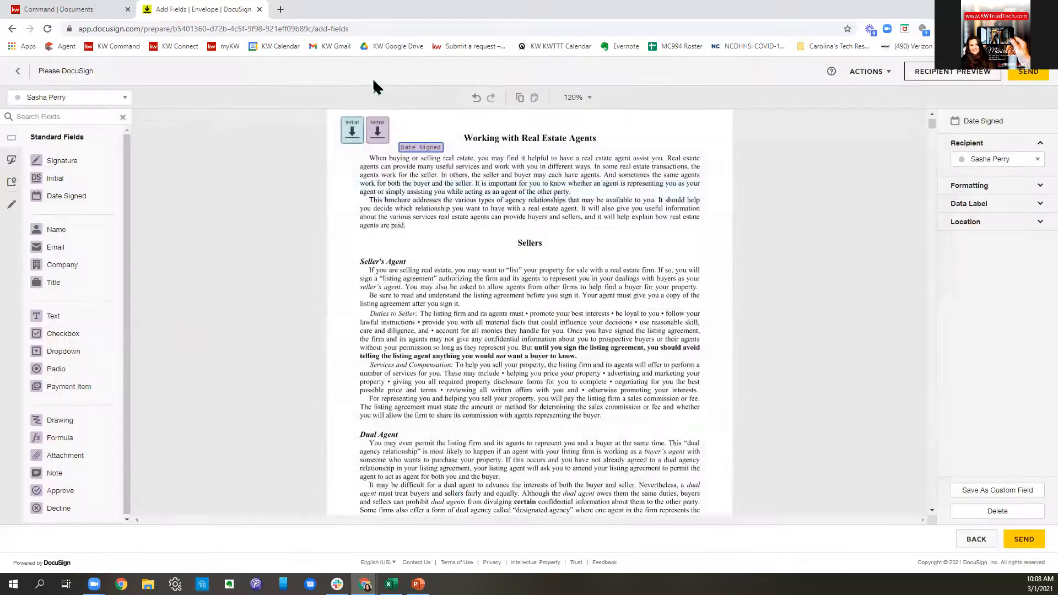
- Delete the Initial field on the agent's disclosure line on page 3, keeping its Date Signed field
scroll(518, 303, down, 15)
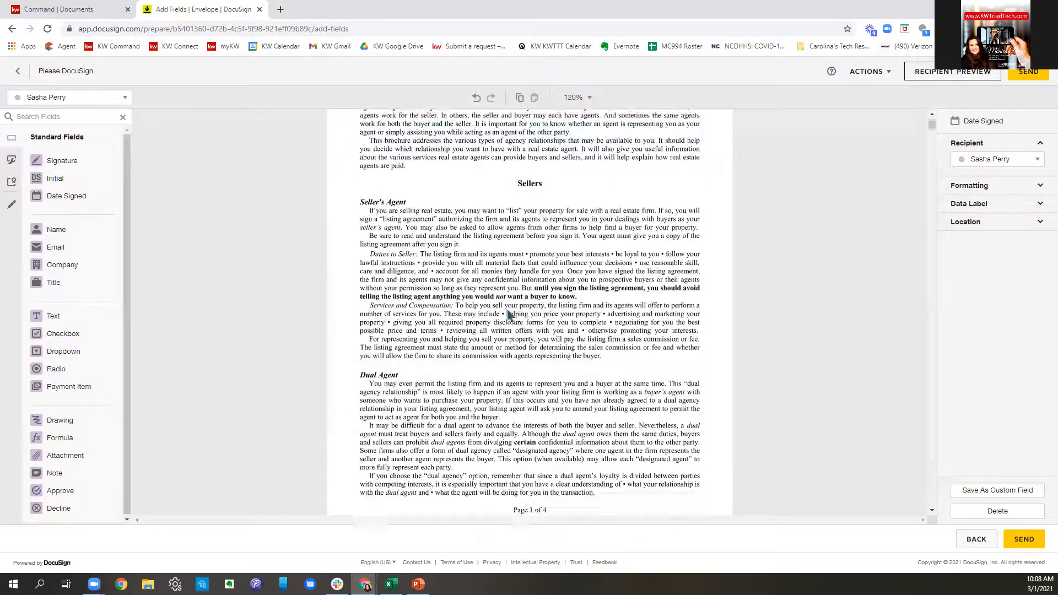
scroll(509, 315, down, 8)
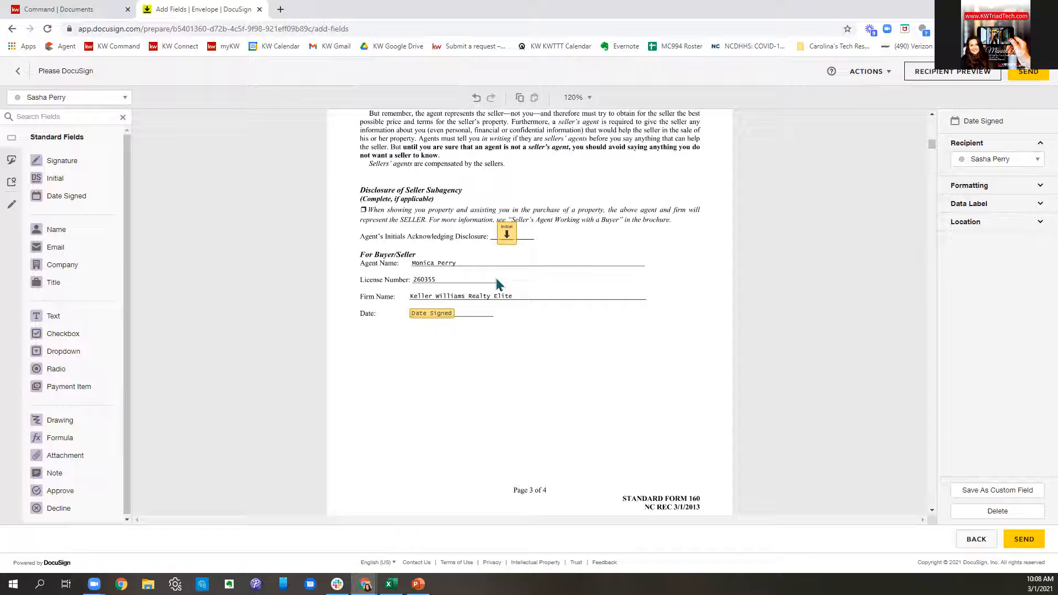
click(506, 235)
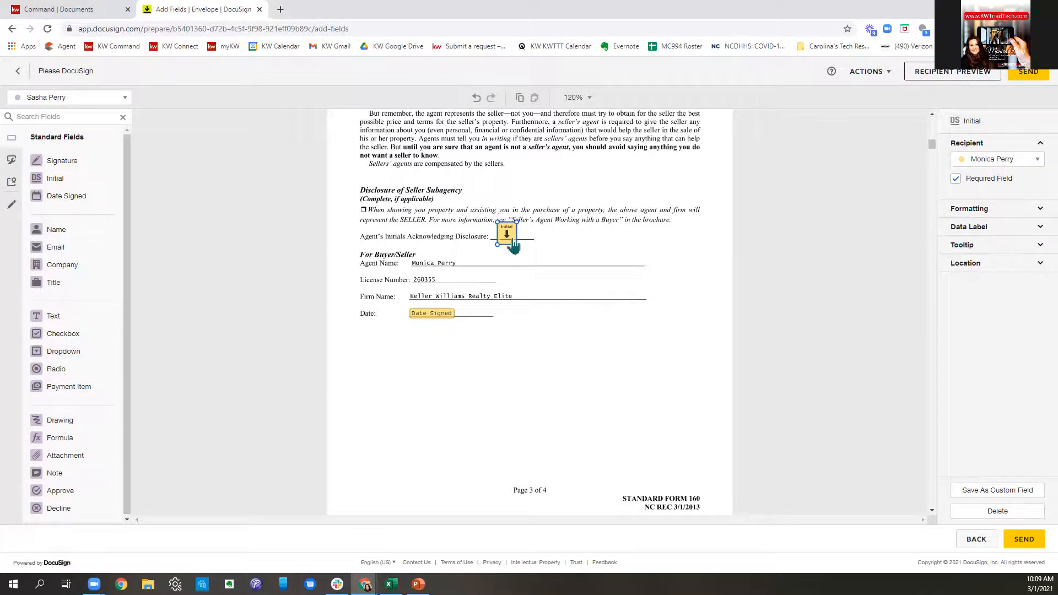
key(Delete)
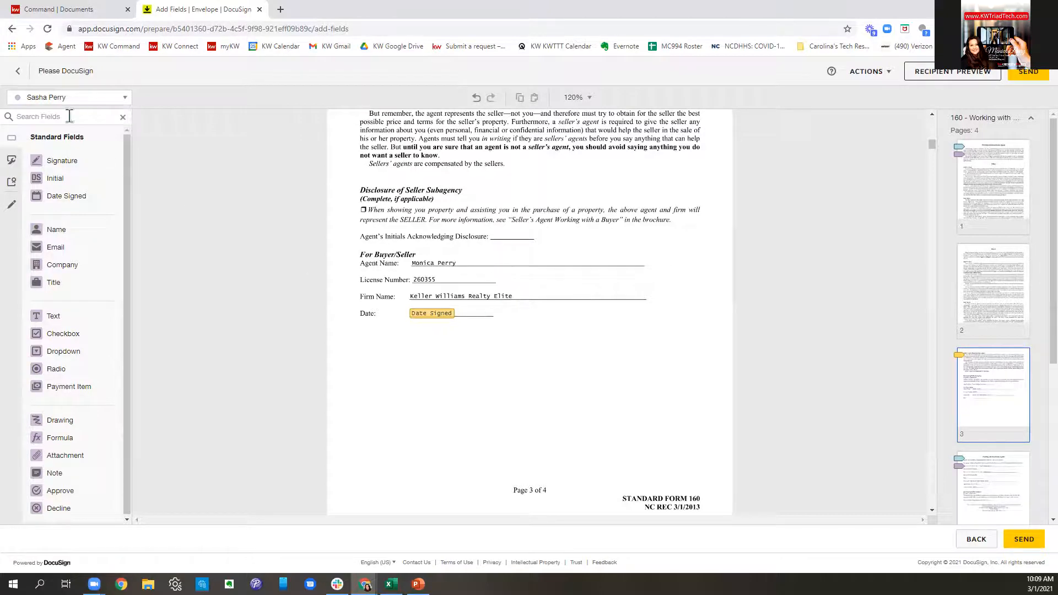
click(74, 97)
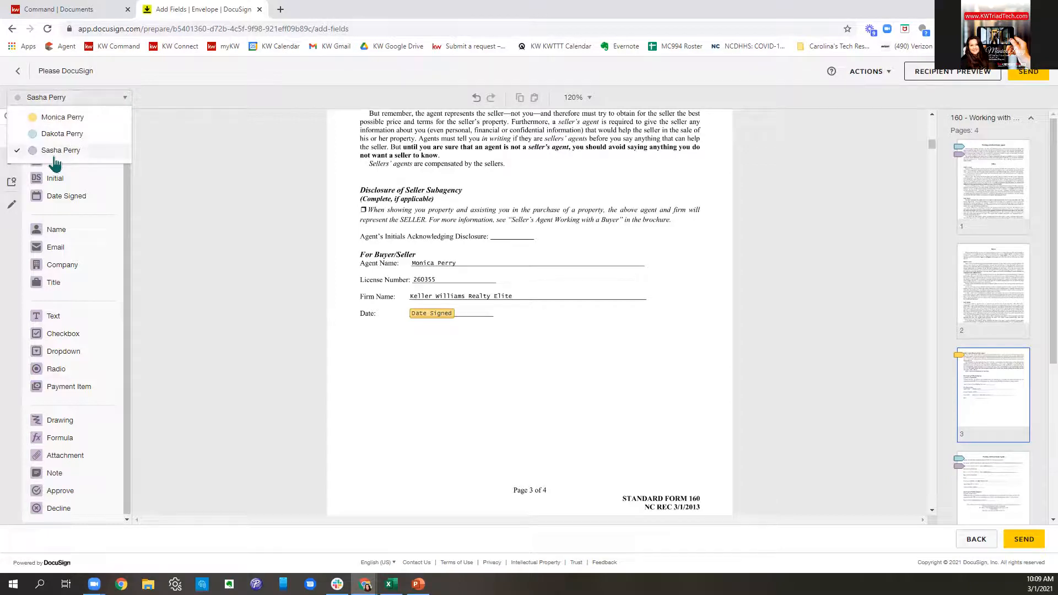
click(445, 330)
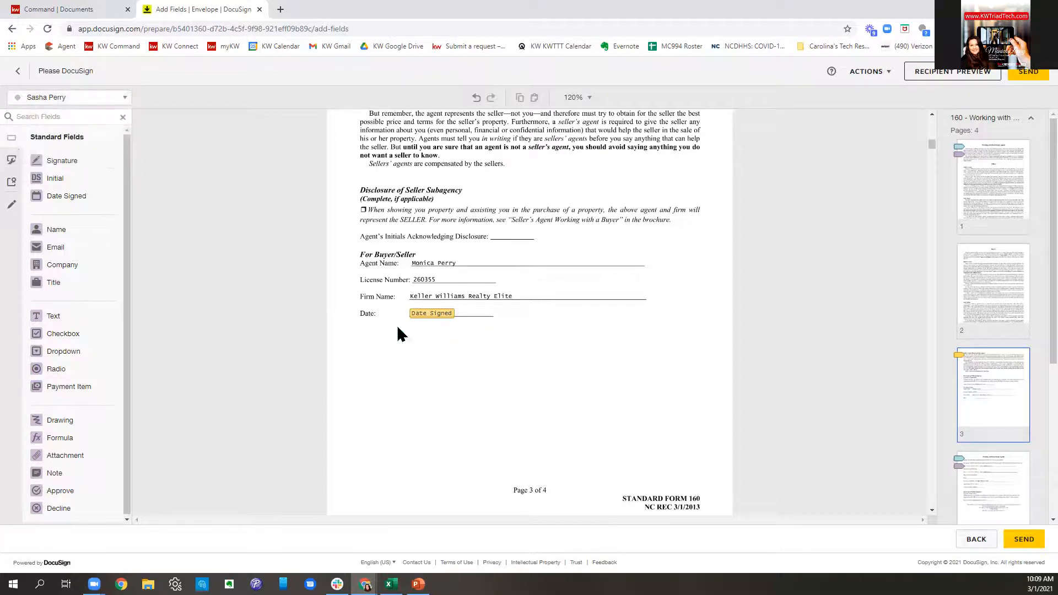
- Scroll through form 101 pages 1–10, checking each footer's initial fields down to the dual agency section
scroll(489, 296, down, 6)
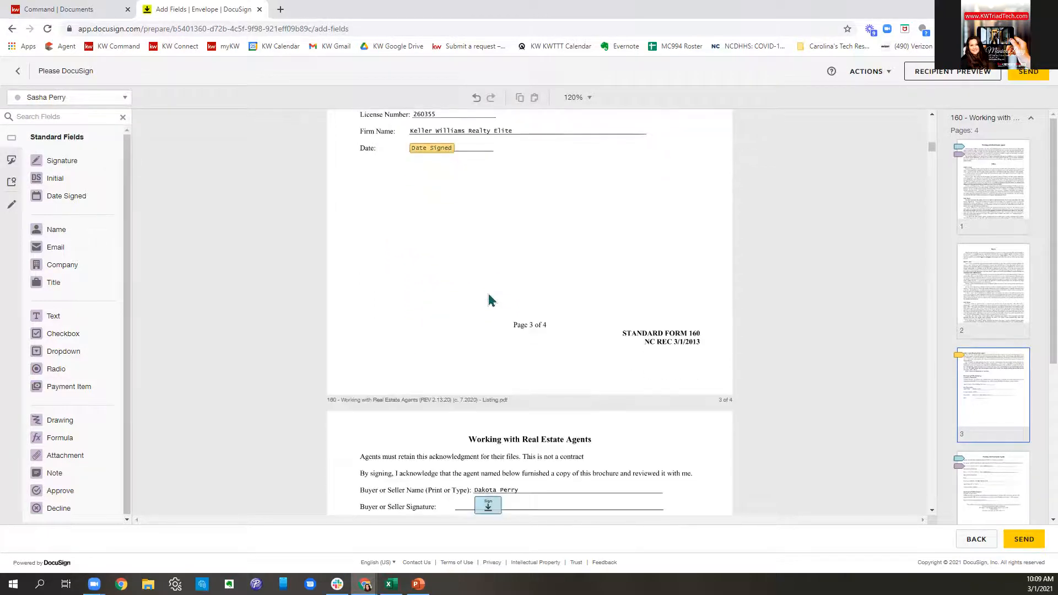
scroll(620, 289, down, 1)
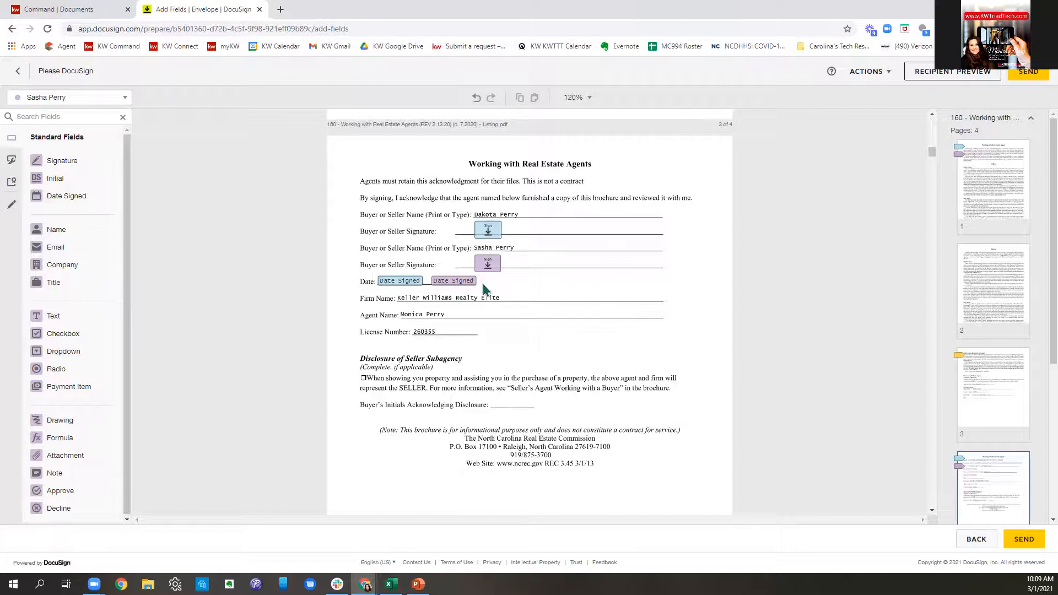
scroll(633, 330, down, 3)
scroll(632, 331, down, 6)
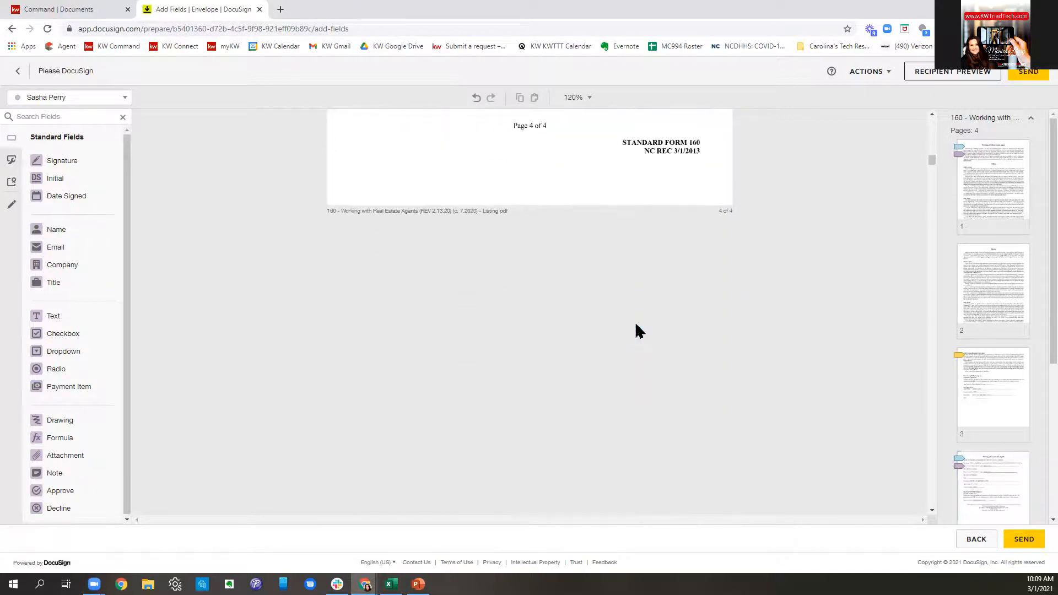
scroll(638, 330, down, 5)
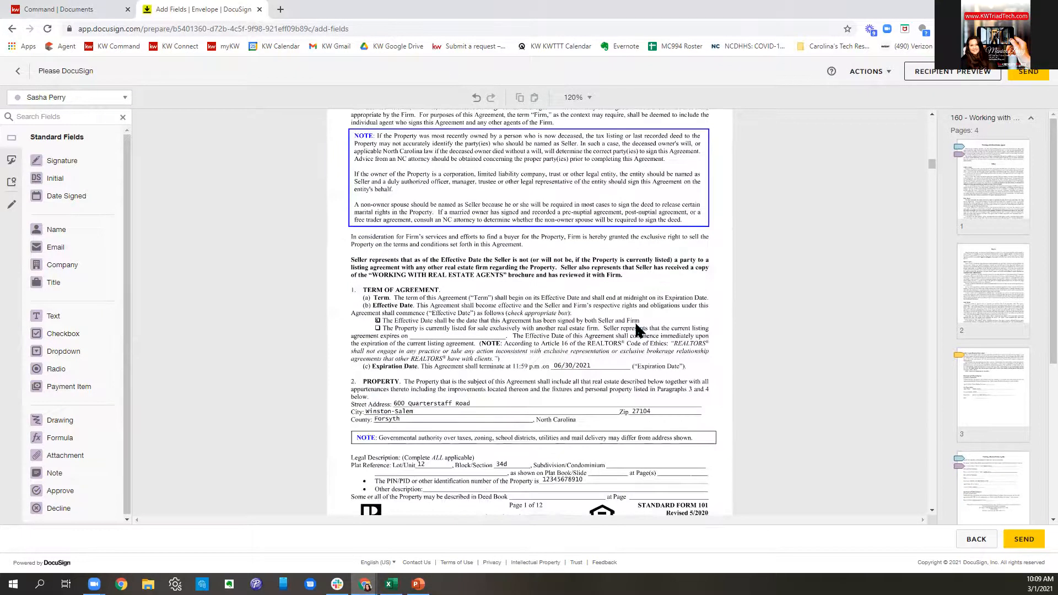
scroll(638, 328, down, 3)
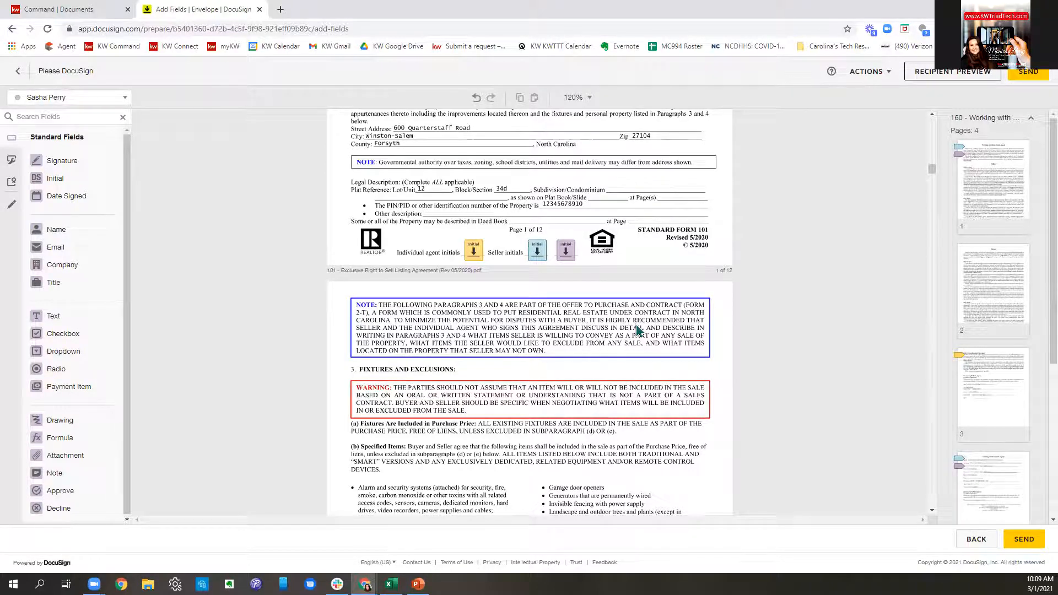
scroll(623, 323, down, 6)
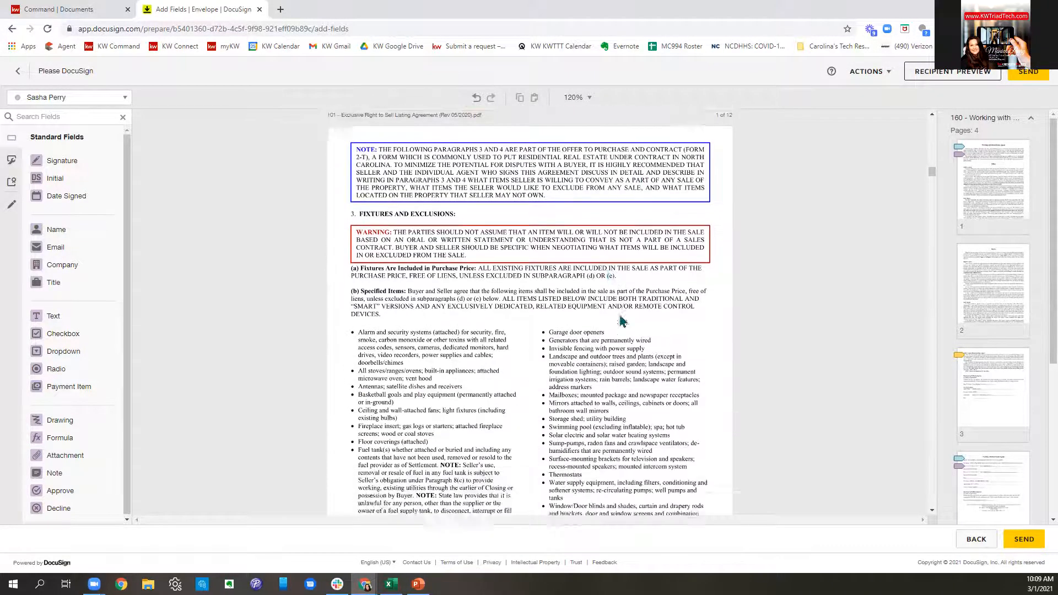
scroll(623, 323, down, 8)
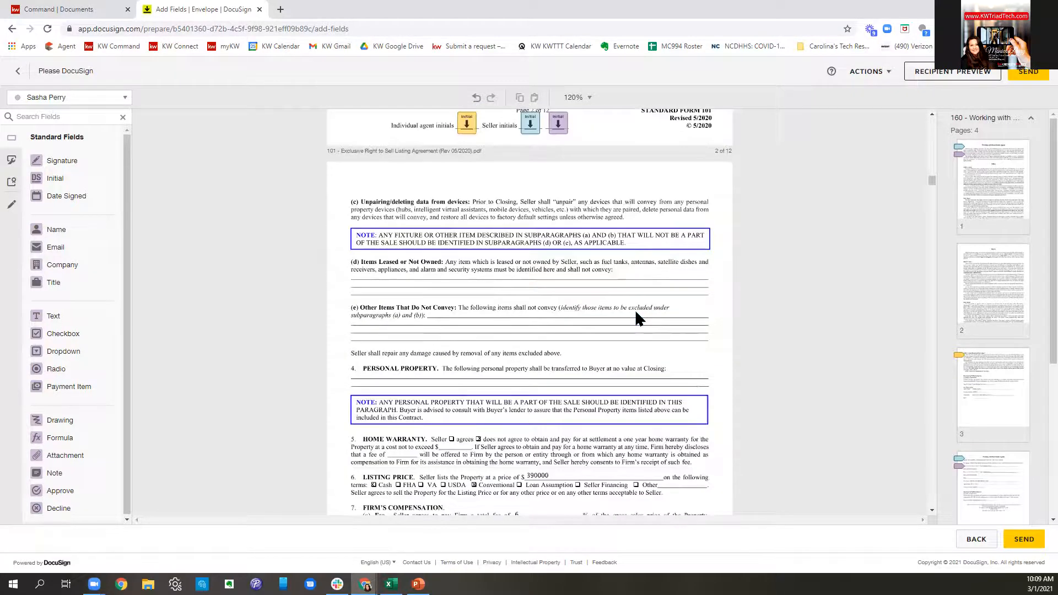
scroll(637, 313, down, 7)
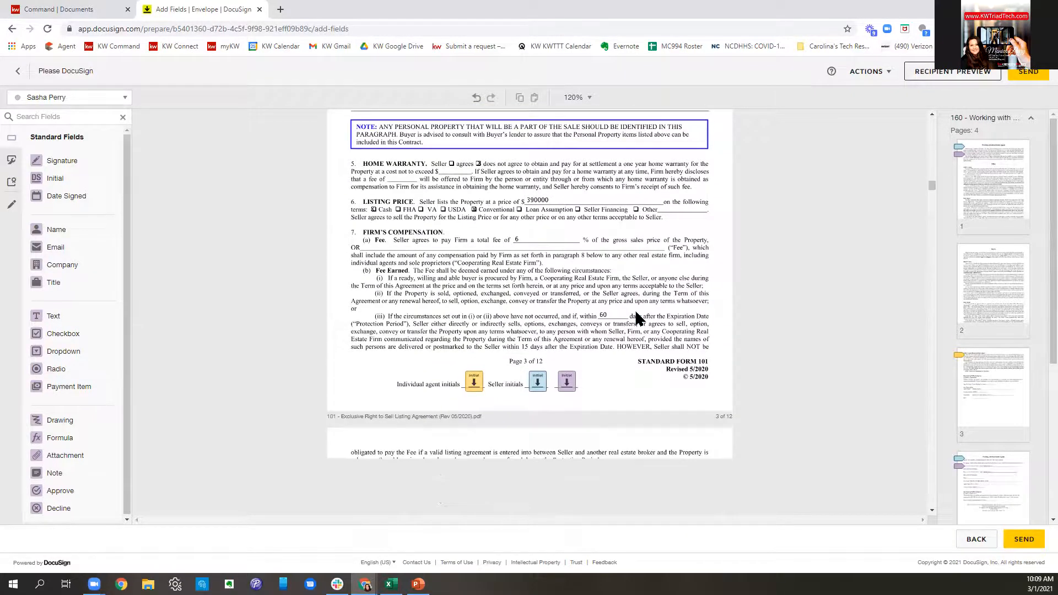
scroll(637, 317, down, 7)
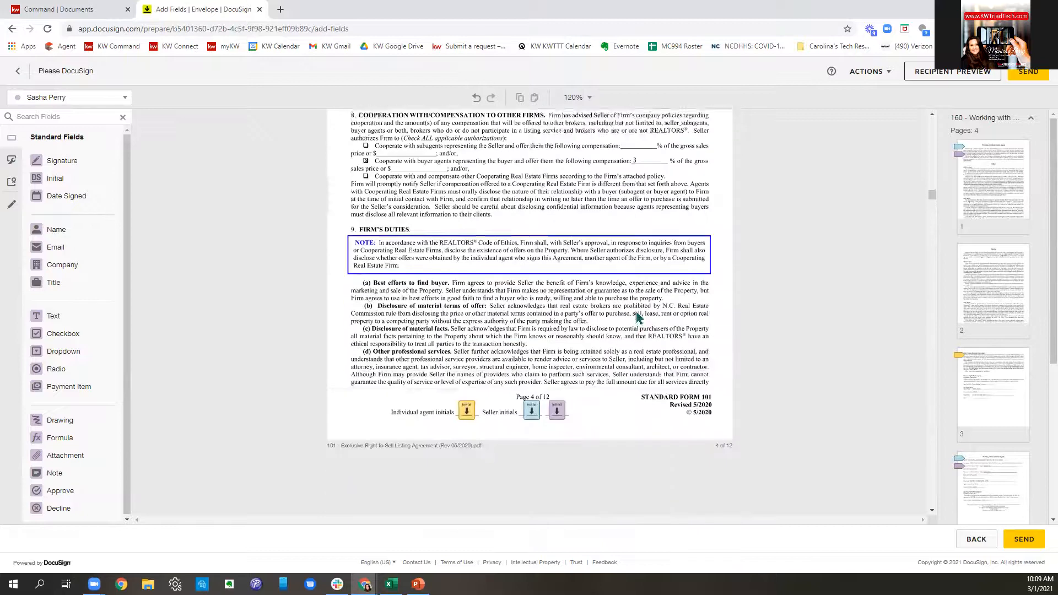
scroll(636, 318, down, 2)
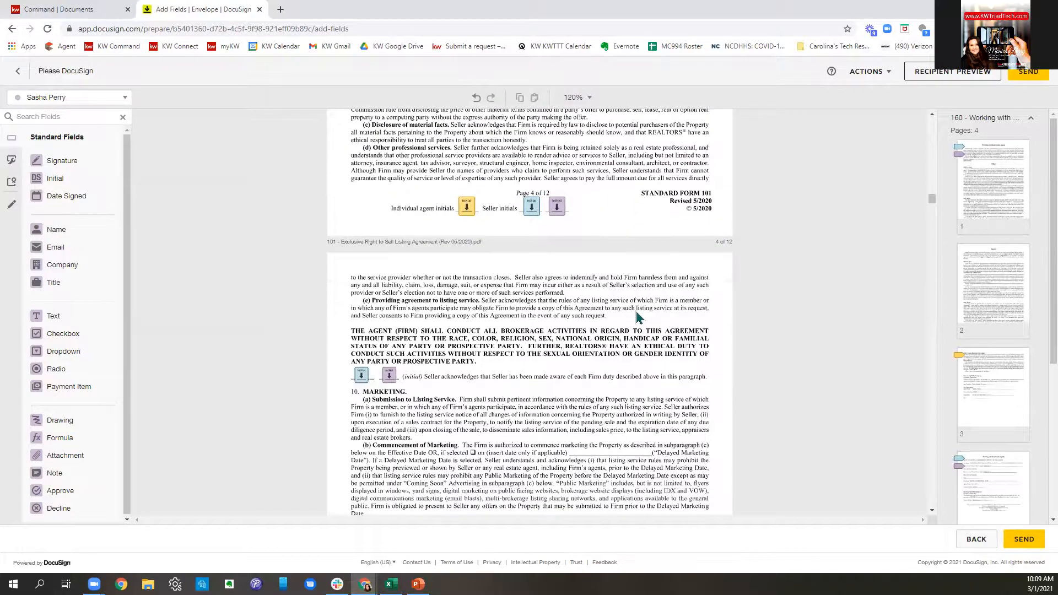
scroll(636, 317, down, 5)
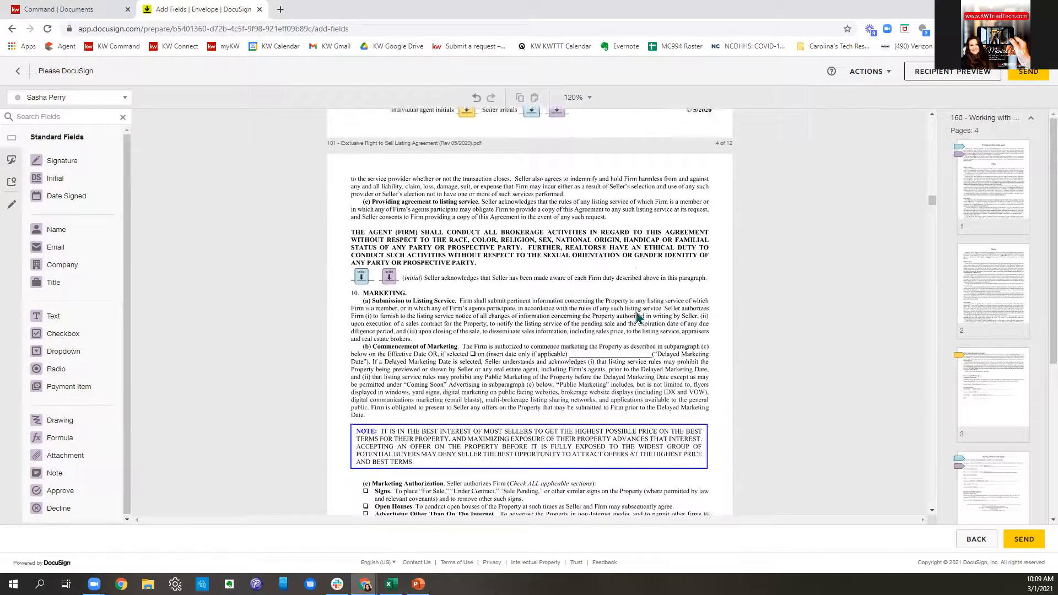
scroll(636, 317, down, 6)
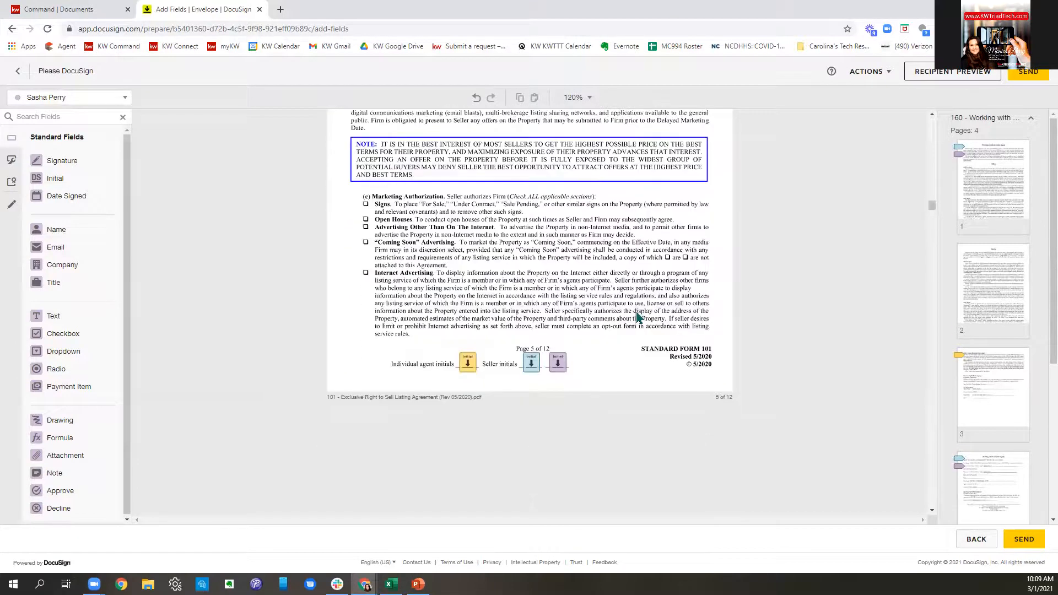
scroll(638, 317, down, 6)
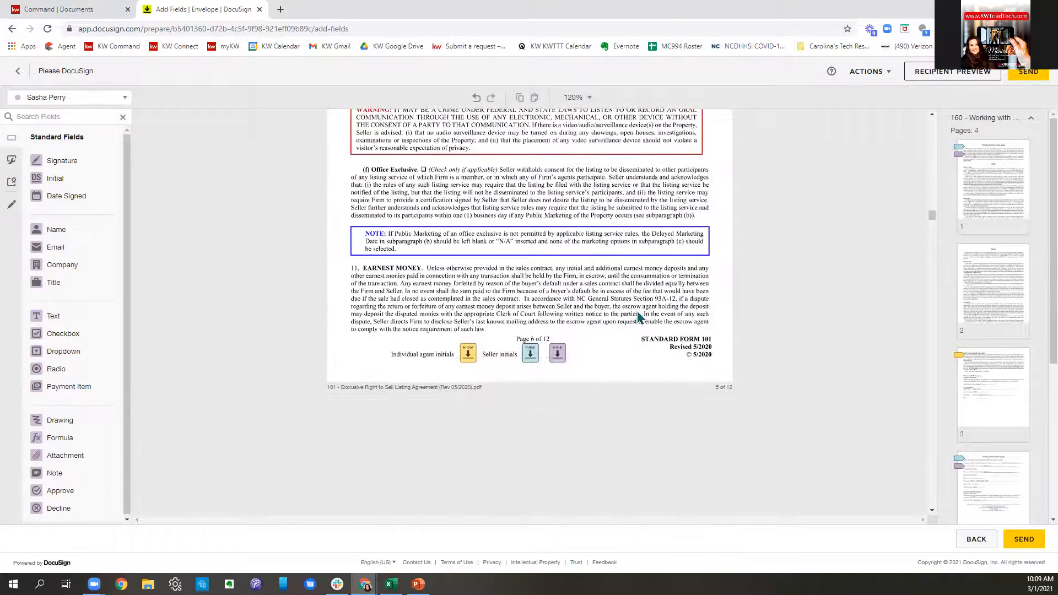
scroll(639, 317, down, 2)
scroll(637, 317, down, 12)
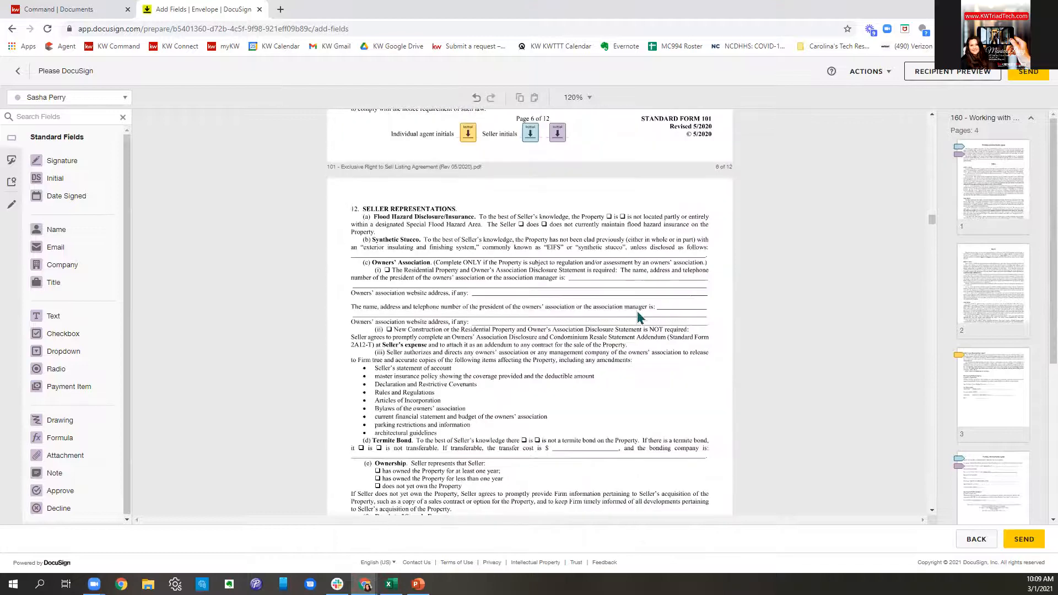
scroll(637, 317, down, 3)
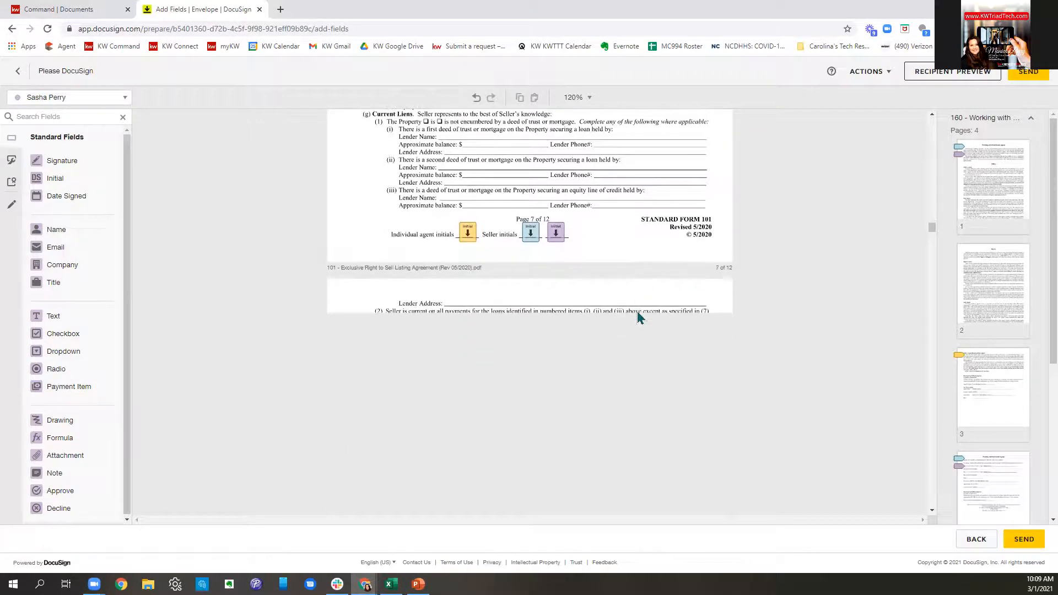
scroll(638, 317, down, 9)
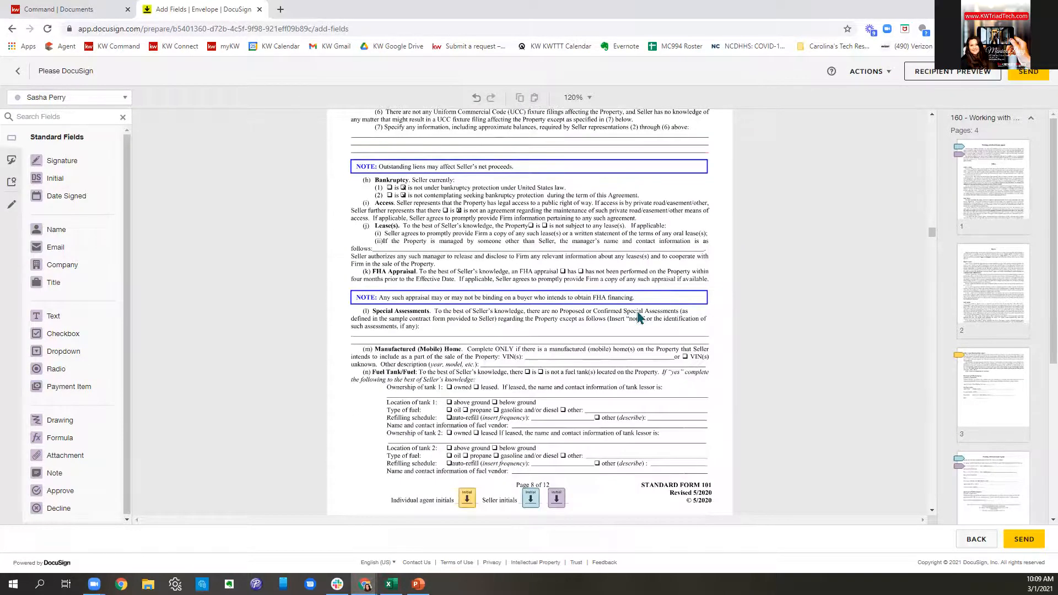
scroll(637, 317, down, 7)
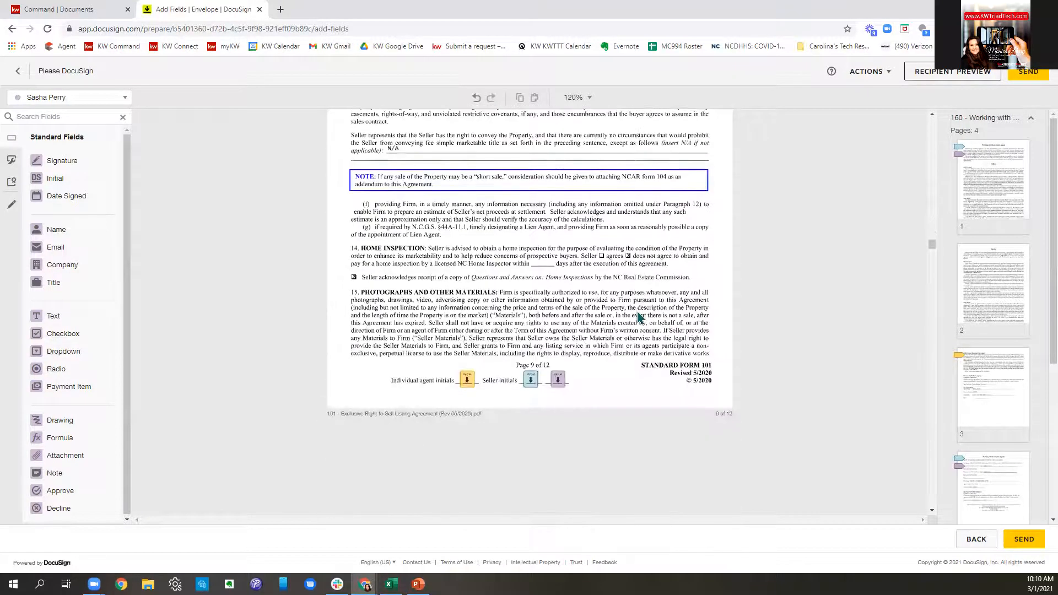
scroll(638, 317, down, 8)
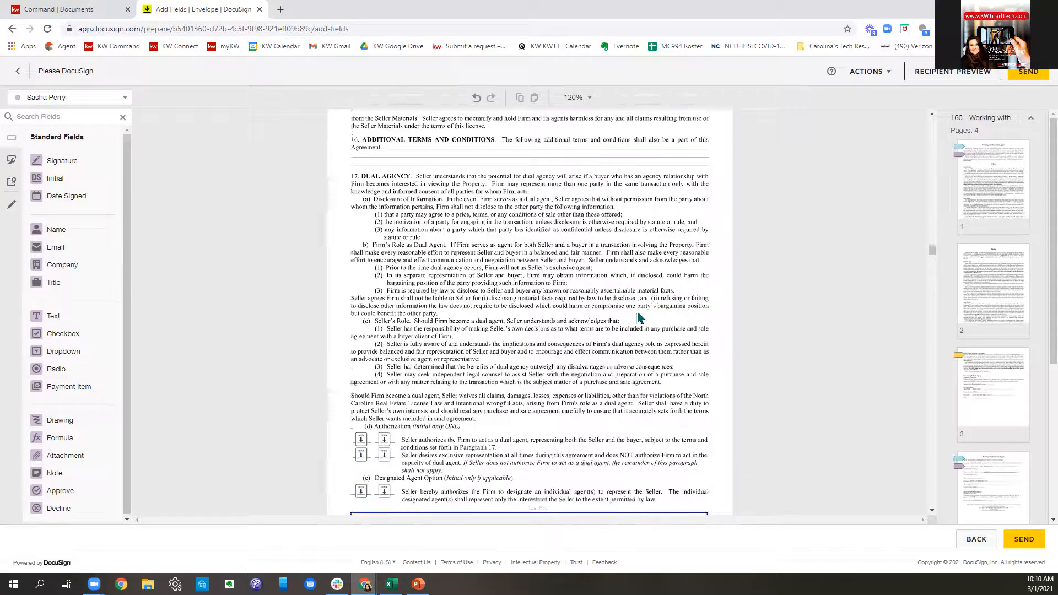
scroll(638, 317, down, 2)
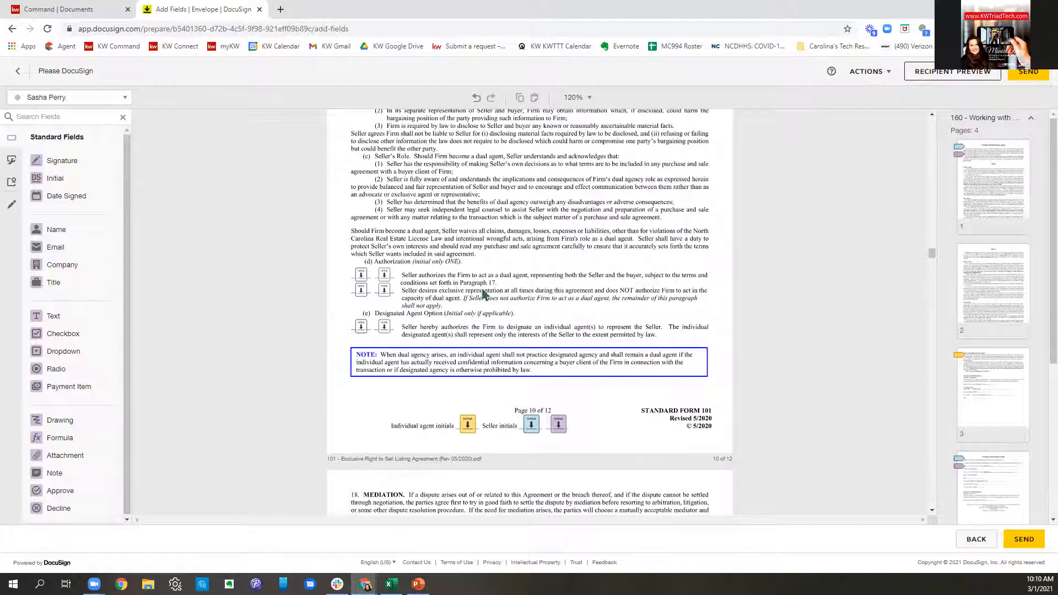
- Mark both sellers' Initial fields on the first authorization option as Required Field
click(361, 278)
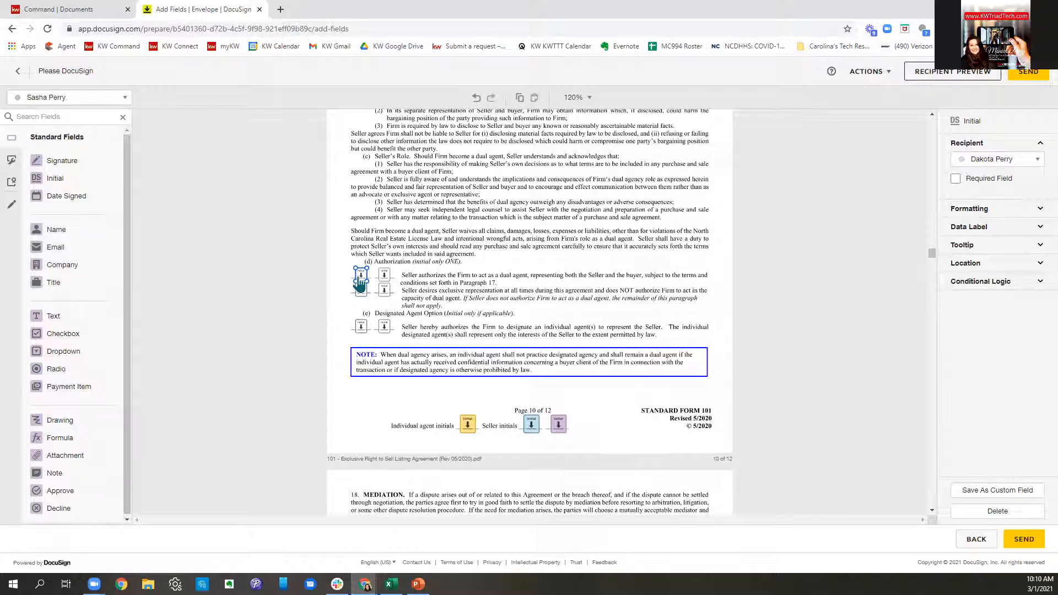
click(959, 181)
click(385, 280)
click(956, 179)
- Delete the Initial fields from the exclusive-representation and designated-agent options
click(360, 291)
key(Delete)
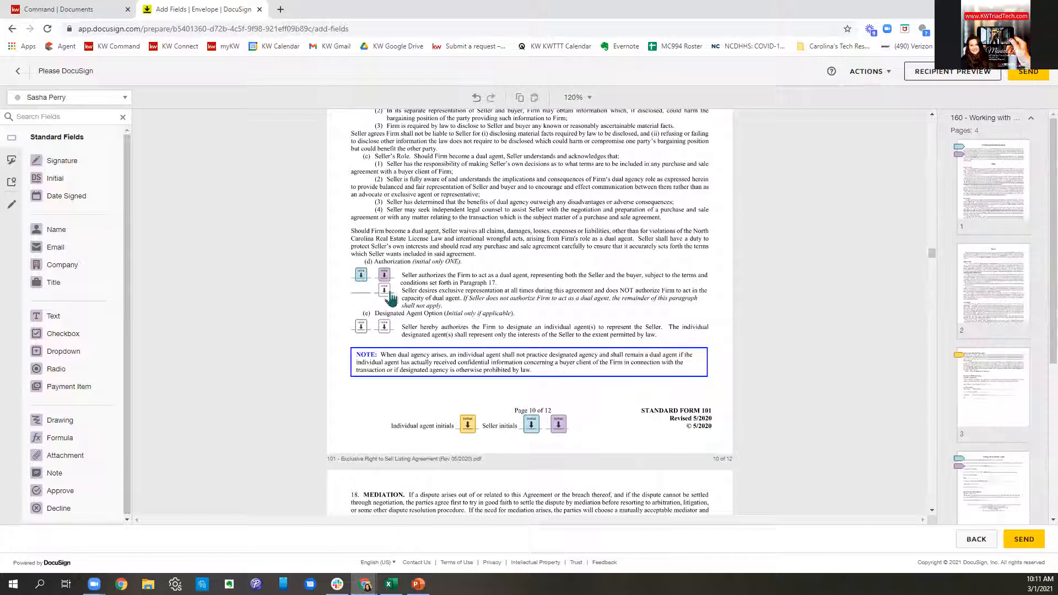
click(387, 293)
key(Delete)
click(361, 331)
key(Delete)
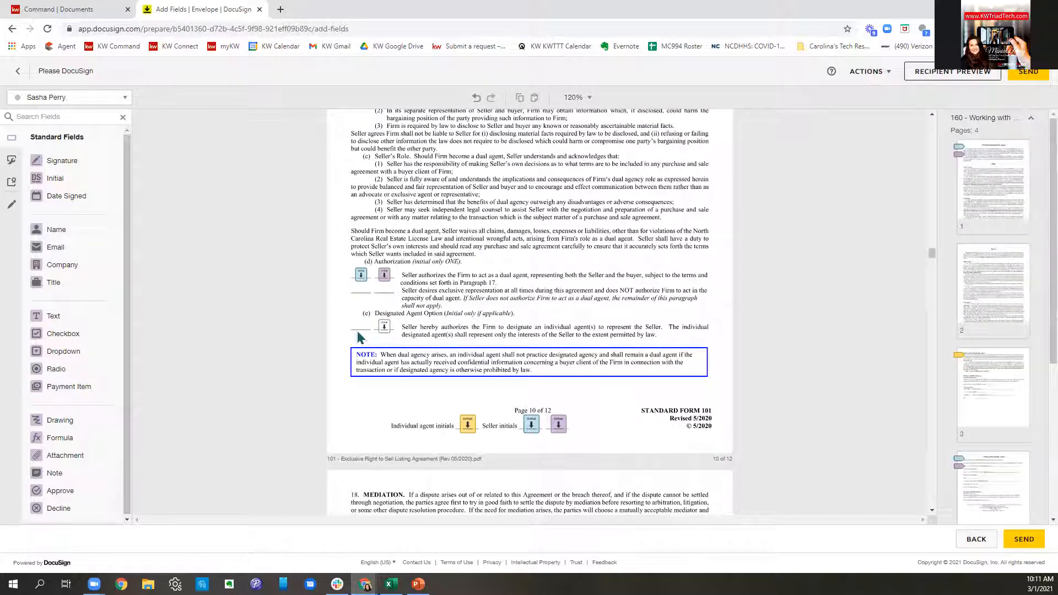
click(386, 330)
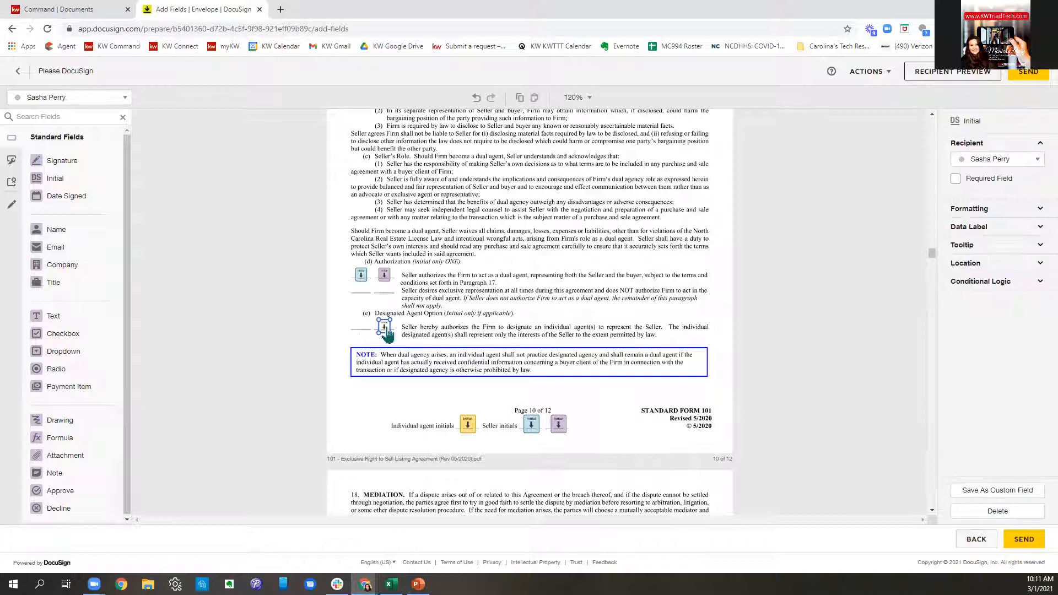
click(999, 511)
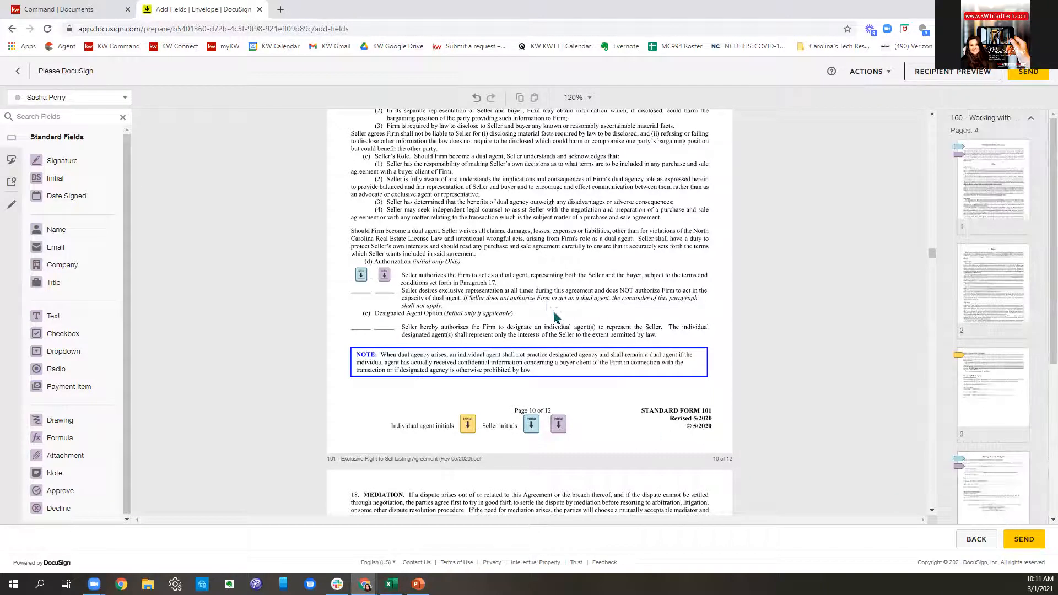
- Scroll past the listing agreement's Sign and Date Signed fields to form 140's page 2 owner fields
scroll(554, 316, down, 15)
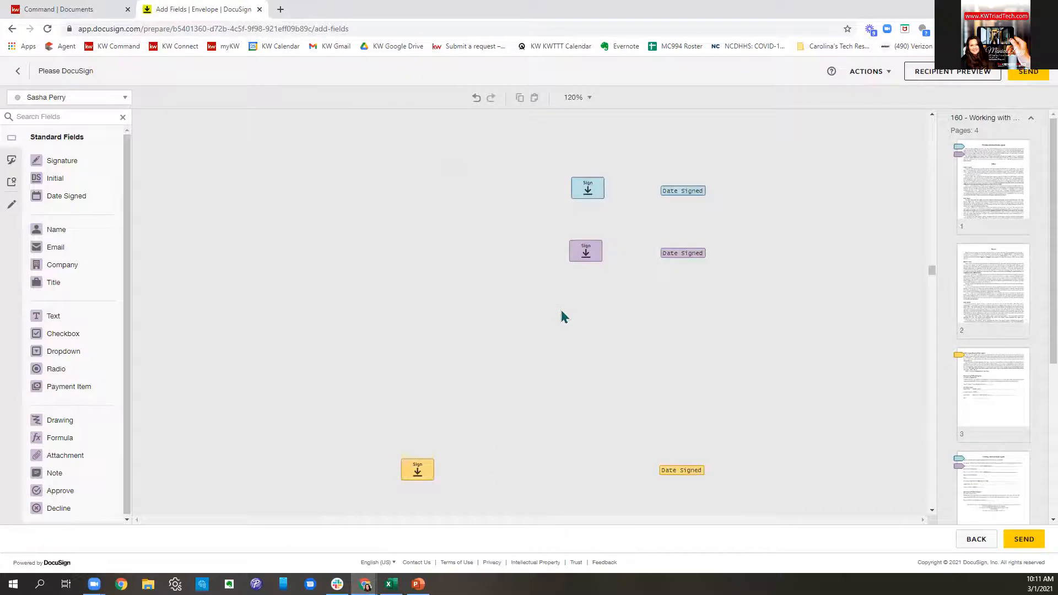
scroll(559, 317, down, 10)
scroll(562, 317, down, 5)
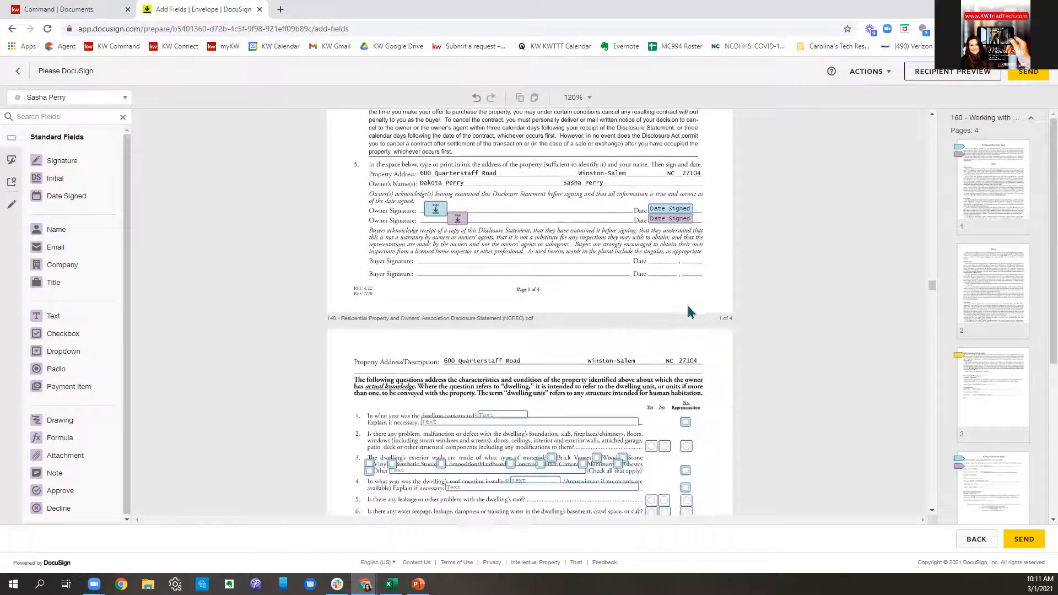
scroll(689, 309, down, 4)
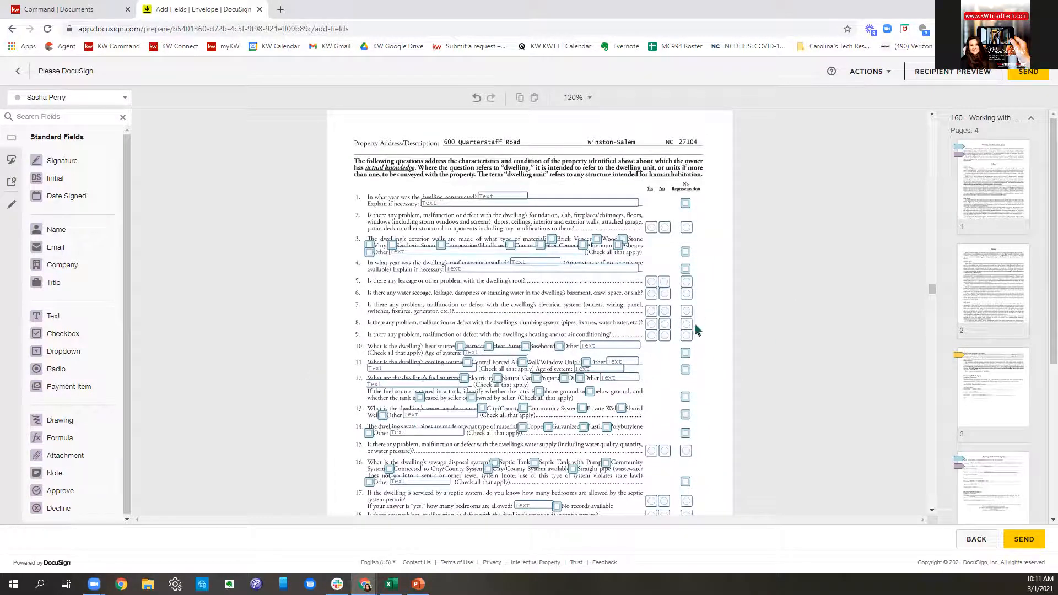
scroll(606, 350, down, 4)
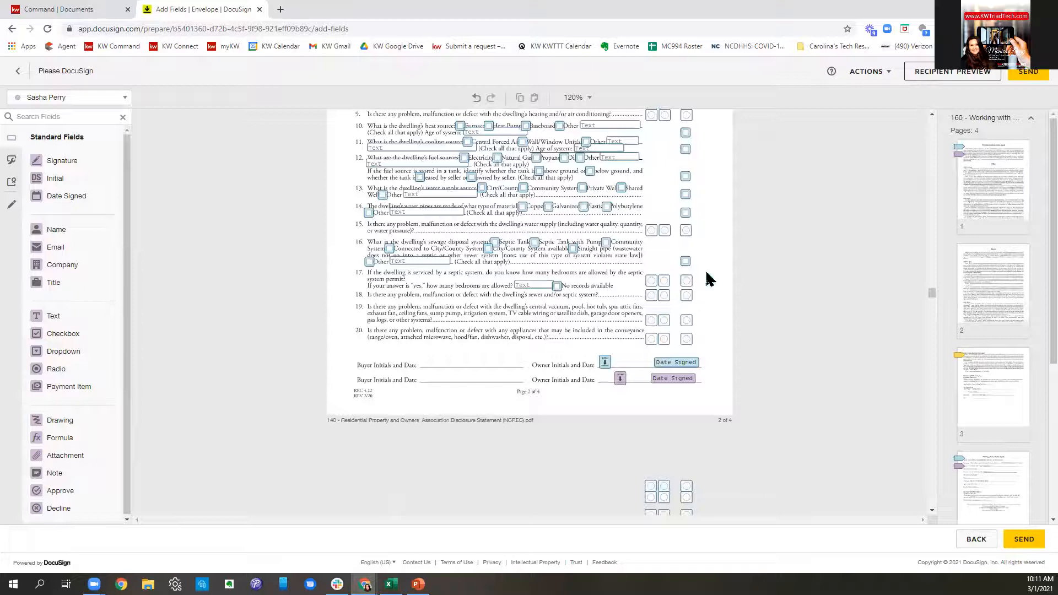
scroll(655, 262, up, 1)
scroll(656, 261, up, 5)
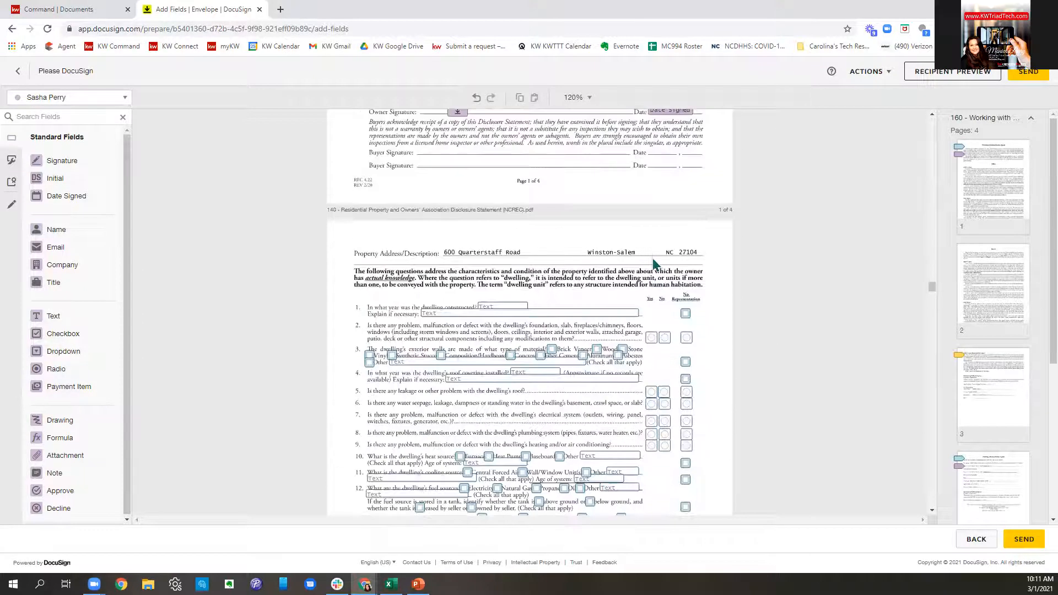
scroll(655, 259, up, 2)
scroll(655, 259, down, 3)
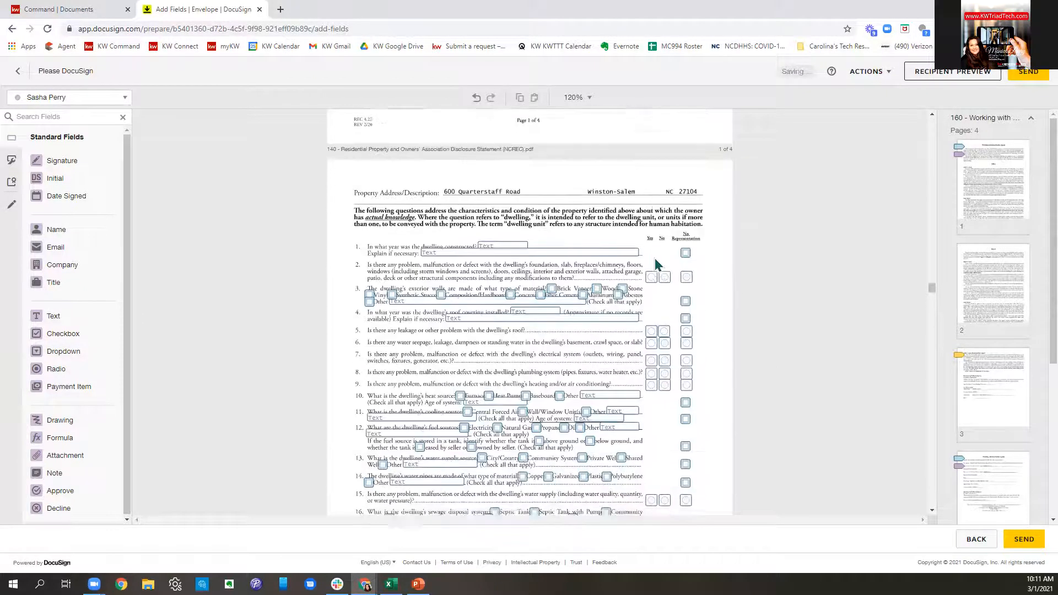
scroll(655, 259, down, 2)
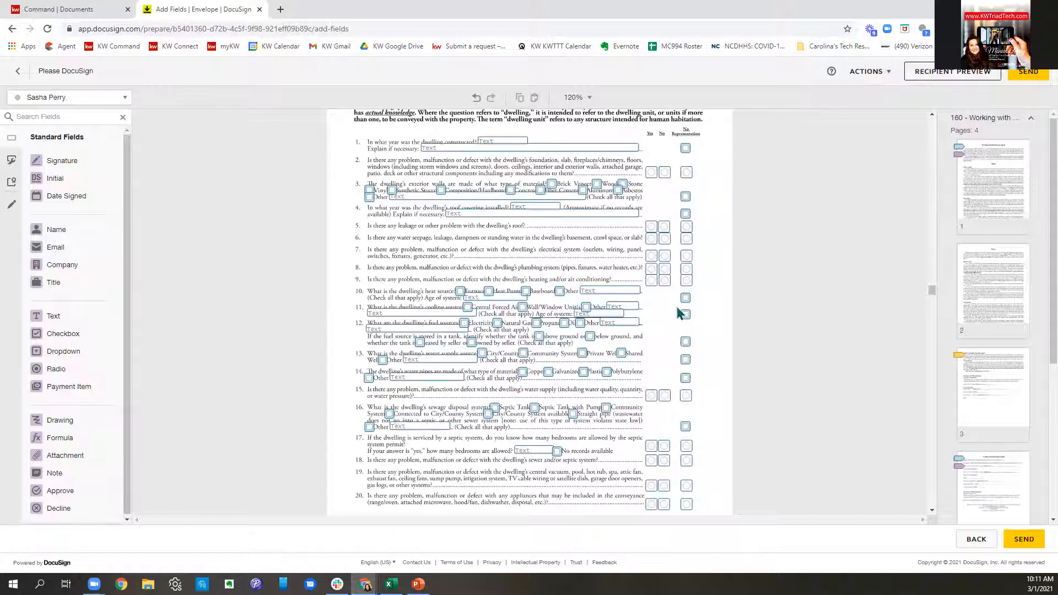
scroll(679, 313, down, 5)
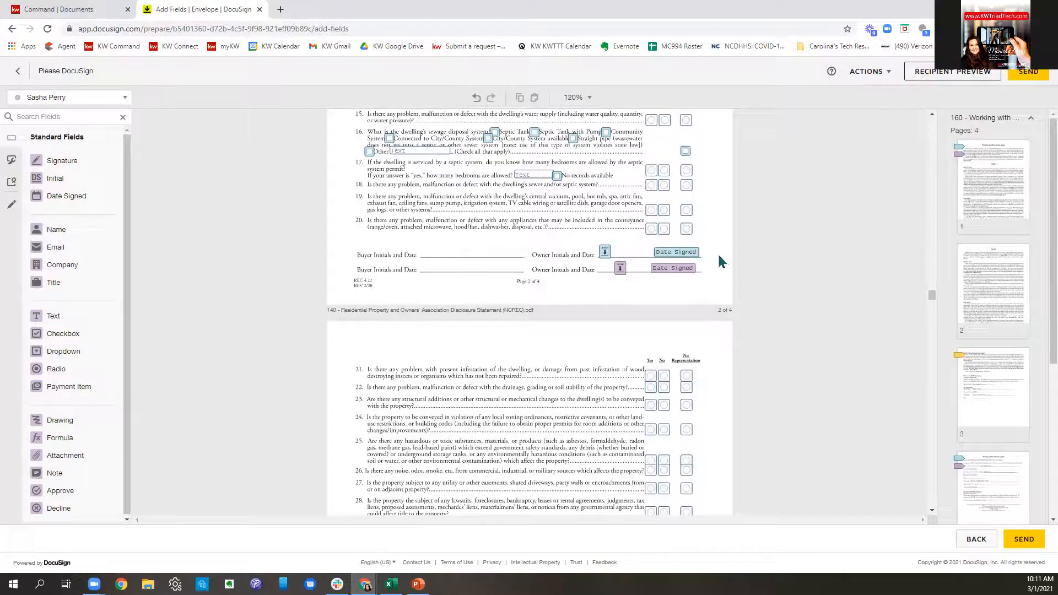
scroll(668, 295, down, 5)
scroll(669, 298, down, 15)
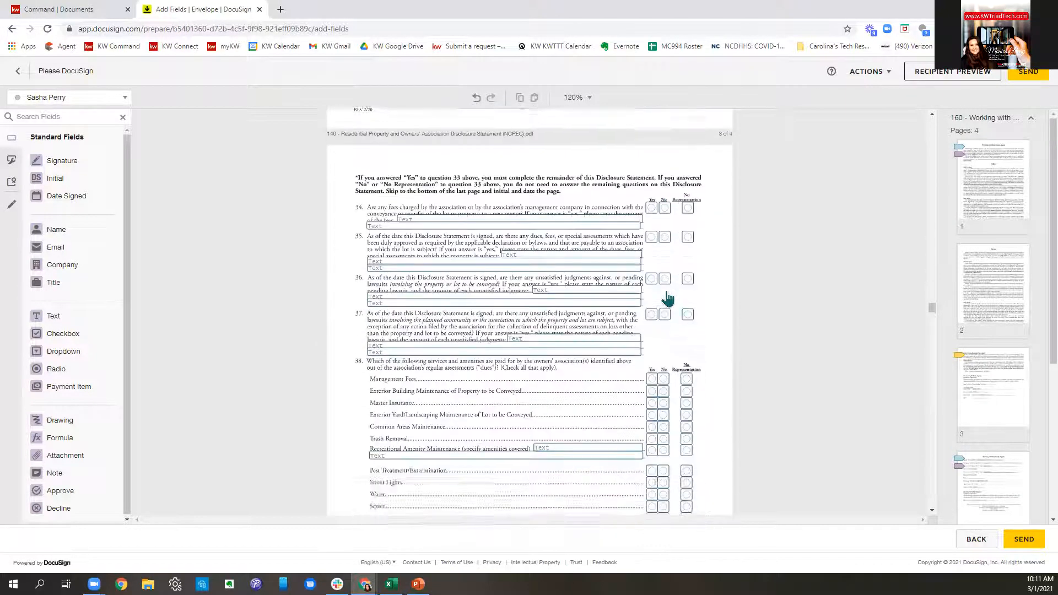